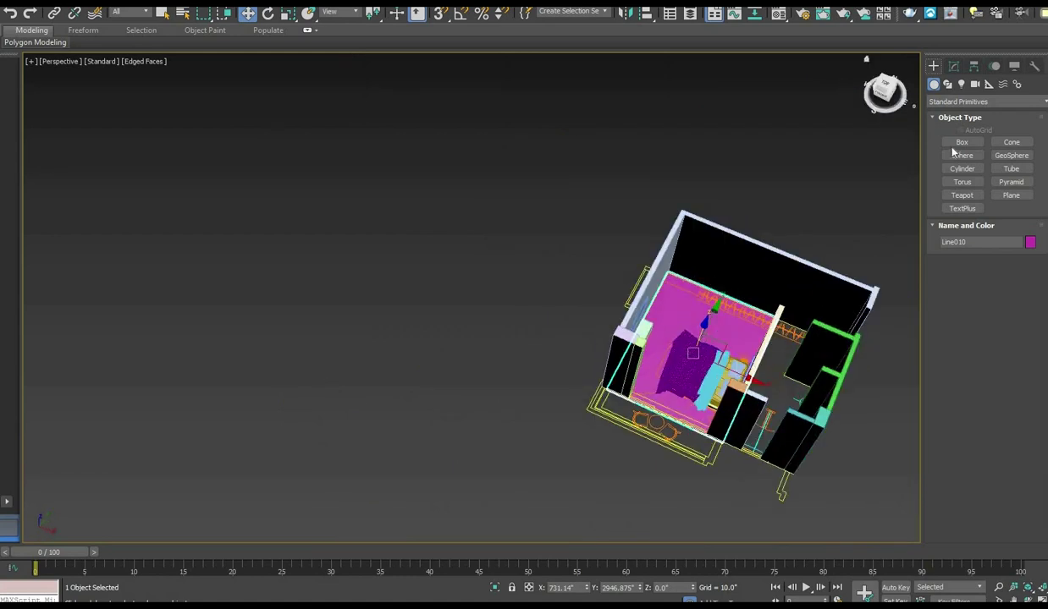
Create a box over the wardrobe plan along the back wall, about 18" by 154" and 96" high.
{"action": "left_click", "coordinate": [959, 144]}
{"action": "scroll", "coordinate": [713, 290], "scroll_direction": "up", "scroll_amount": 5}
{"action": "scroll", "coordinate": [713, 291], "scroll_direction": "down", "scroll_amount": 4}
{"action": "key", "text": "alt+w"}
{"action": "key", "text": "alt+w"}
{"action": "scroll", "coordinate": [458, 231], "scroll_direction": "down", "scroll_amount": 3}
{"action": "middle_click_drag", "start_coordinate": [371, 147], "coordinate": [394, 195]}
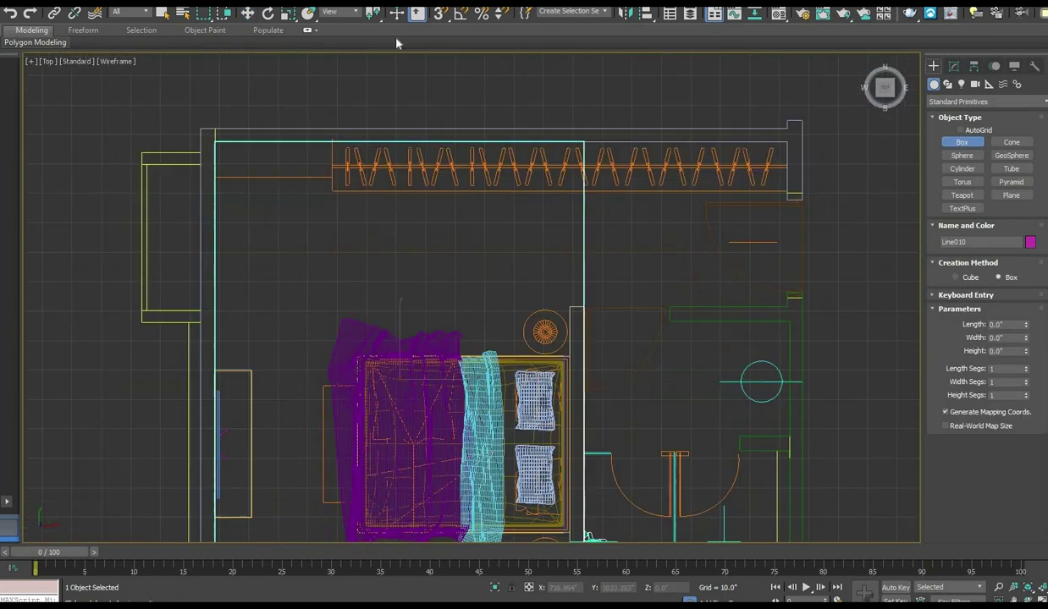
{"action": "middle_click_drag", "start_coordinate": [588, 256], "coordinate": [610, 270]}
{"action": "left_click_drag", "start_coordinate": [806, 211], "coordinate": [354, 156]}
{"action": "key", "text": "p"}
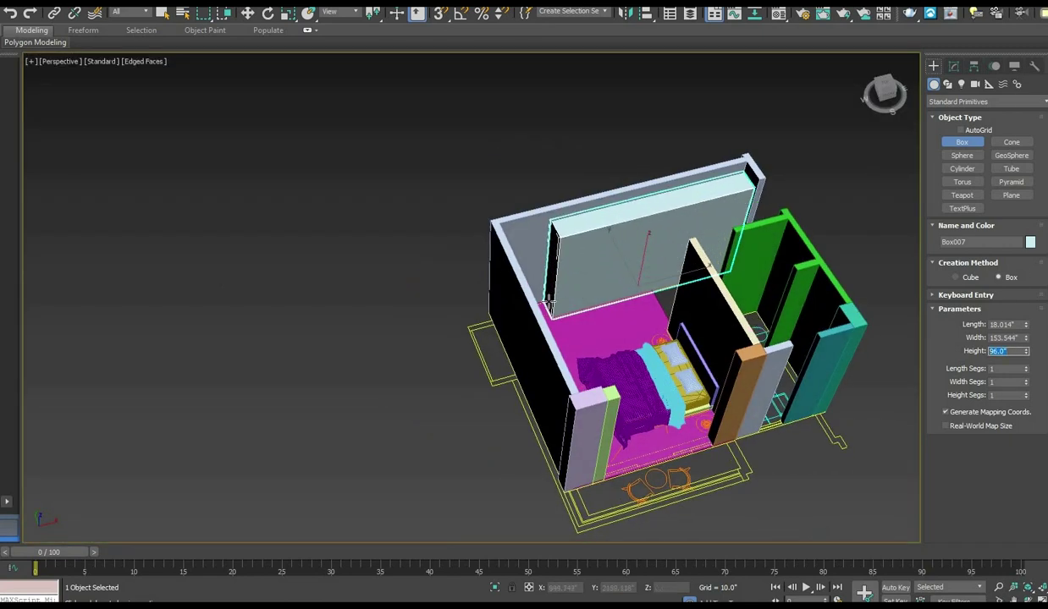
Raise the wardrobe box to about 2.2" above the floor.
{"action": "middle_click_drag", "start_coordinate": [550, 303], "coordinate": [548, 321]}
{"action": "key", "text": "w"}
{"action": "middle_click_drag", "start_coordinate": [587, 273], "coordinate": [645, 300], "text": "alt"}
{"action": "scroll", "coordinate": [646, 300], "scroll_direction": "up", "scroll_amount": 5}
{"action": "left_click_drag", "start_coordinate": [681, 293], "coordinate": [681, 286]}
{"action": "scroll", "coordinate": [603, 403], "scroll_direction": "down", "scroll_amount": 8}
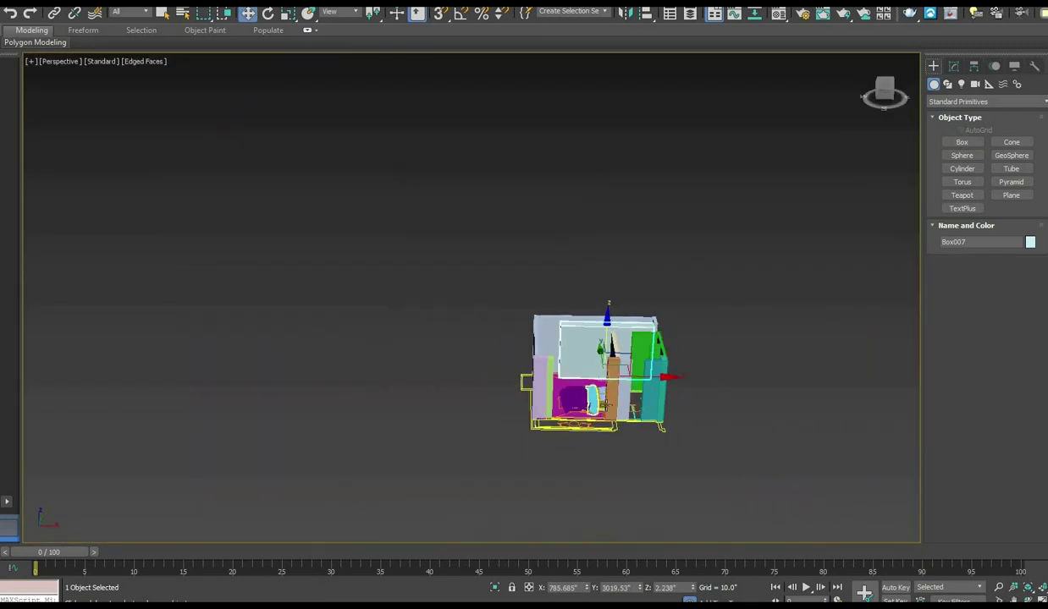
{"action": "middle_click_drag", "start_coordinate": [605, 405], "coordinate": [627, 461], "text": "alt"}
{"action": "scroll", "coordinate": [622, 461], "scroll_direction": "up", "scroll_amount": 9}
{"action": "scroll", "coordinate": [431, 324], "scroll_direction": "down", "scroll_amount": 4}
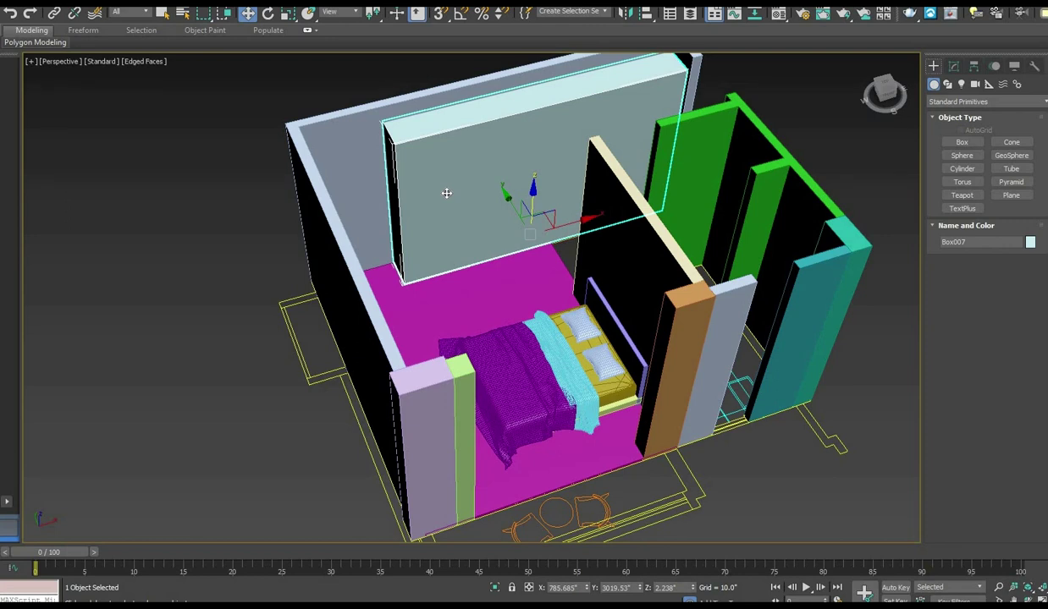
Convert the wardrobe box to an editable poly and connect its lengthwise edge ring with 5 evenly spaced segments.
{"action": "right_click", "coordinate": [509, 166]}
{"action": "mouse_move", "coordinate": [535, 297]}
{"action": "left_click", "coordinate": [637, 308]}
{"action": "key", "text": "2"}
{"action": "left_click", "coordinate": [583, 96]}
{"action": "left_click", "coordinate": [967, 316]}
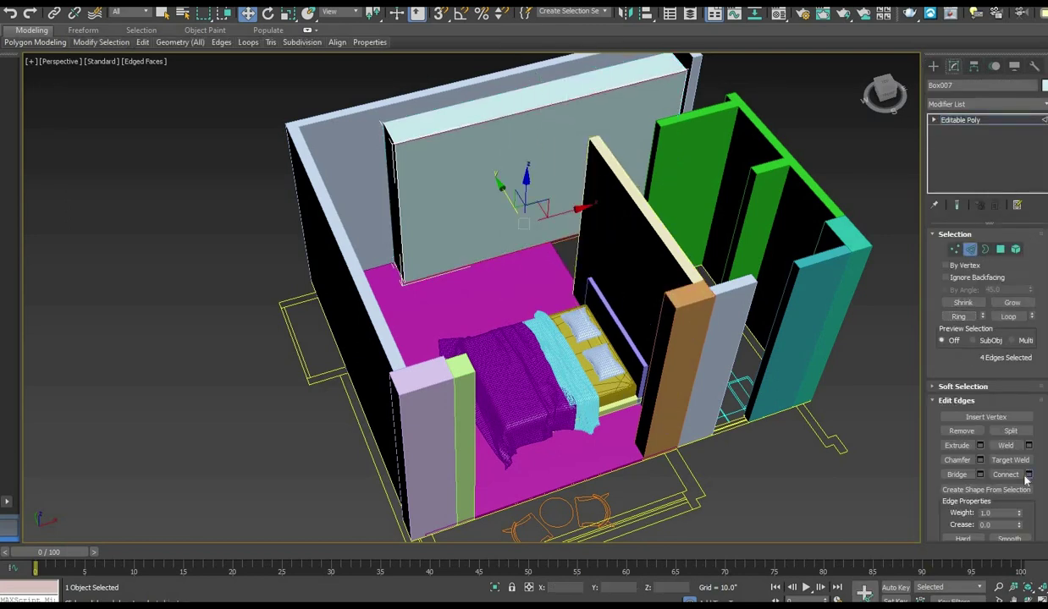
{"action": "left_click", "coordinate": [1029, 475]}
{"action": "left_click_drag", "start_coordinate": [480, 315], "coordinate": [480, 309]}
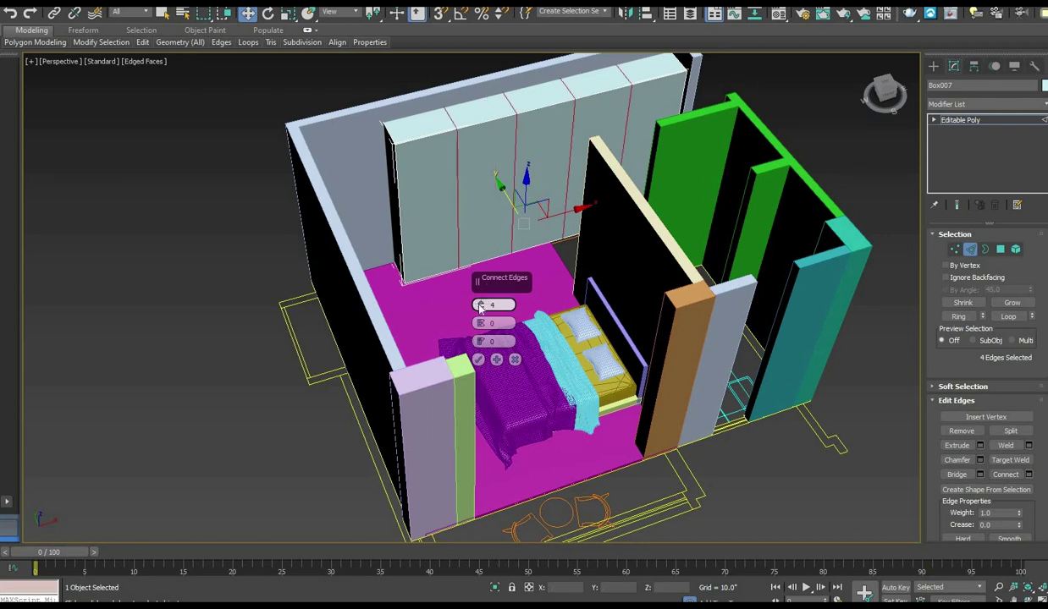
{"action": "left_click", "coordinate": [480, 304]}
{"action": "left_click", "coordinate": [478, 359]}
Connect the ring of vertical edges with 1 horizontal loop across the upper part of the wardrobe.
{"action": "left_click", "coordinate": [447, 214]}
{"action": "left_click", "coordinate": [966, 317]}
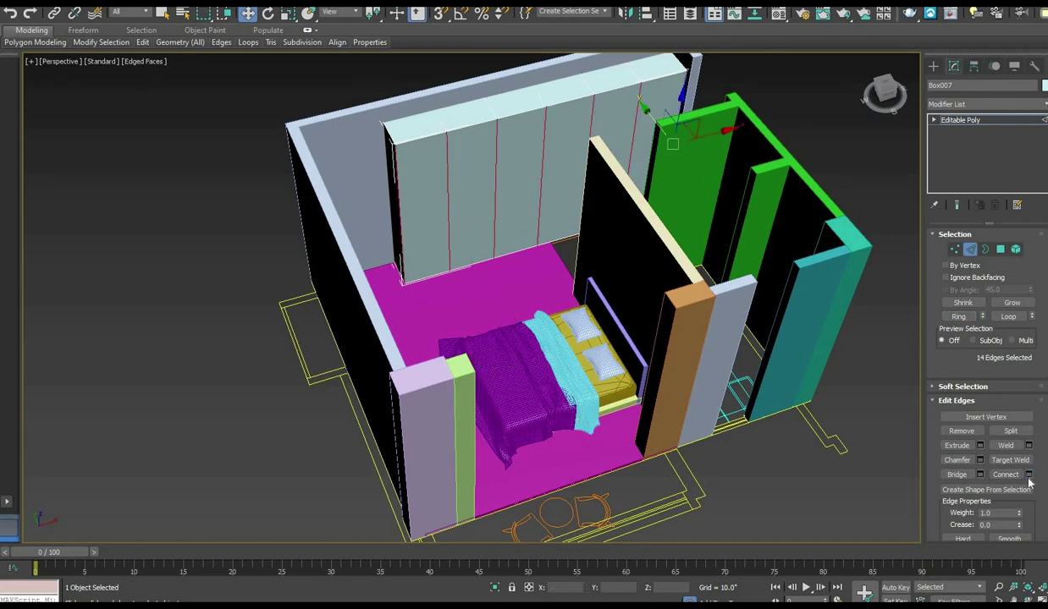
{"action": "left_click", "coordinate": [1028, 476]}
{"action": "left_click_drag", "start_coordinate": [480, 306], "coordinate": [492, 207]}
{"action": "left_click", "coordinate": [479, 360]}
Connect the vertical edge ring again with 1 segment and slide 96 to form a narrow horizontal gap strip.
{"action": "scroll", "coordinate": [505, 180], "scroll_direction": "up", "scroll_amount": 3}
{"action": "left_click", "coordinate": [492, 169]}
{"action": "left_click", "coordinate": [965, 315]}
{"action": "left_click", "coordinate": [1029, 475]}
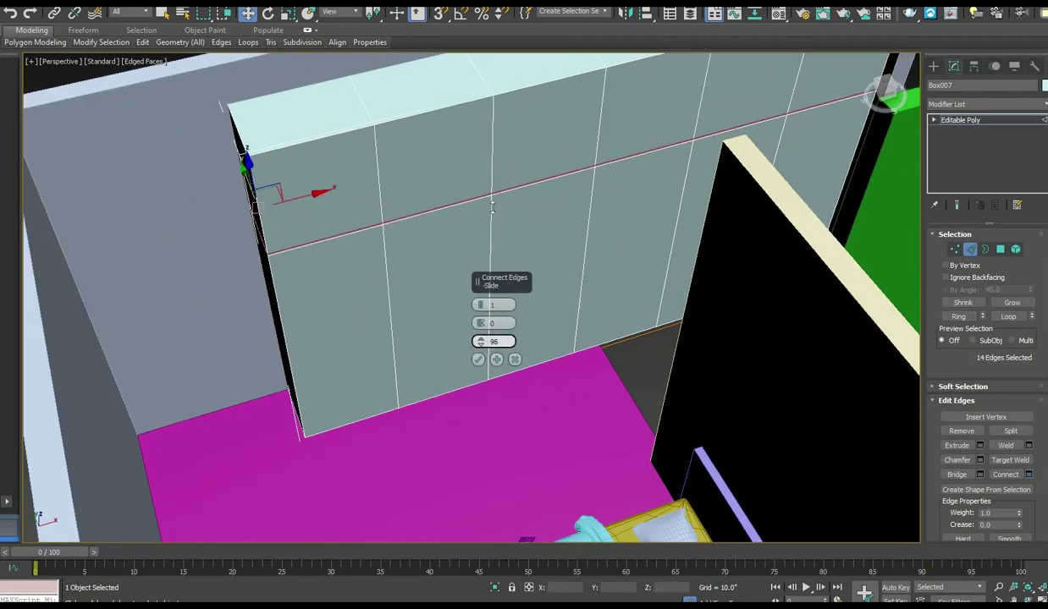
{"action": "left_click", "coordinate": [478, 360]}
Select one horizontal edge per wardrobe panel, extend to their rings and connect with 1 segment, slide 96, for vertical gap strips.
{"action": "left_click", "coordinate": [329, 238]}
{"action": "left_click", "coordinate": [436, 210], "text": "ctrl"}
{"action": "left_click", "coordinate": [542, 182], "text": "ctrl"}
{"action": "left_click", "coordinate": [645, 153], "text": "ctrl"}
{"action": "left_click", "coordinate": [739, 128], "text": "ctrl"}
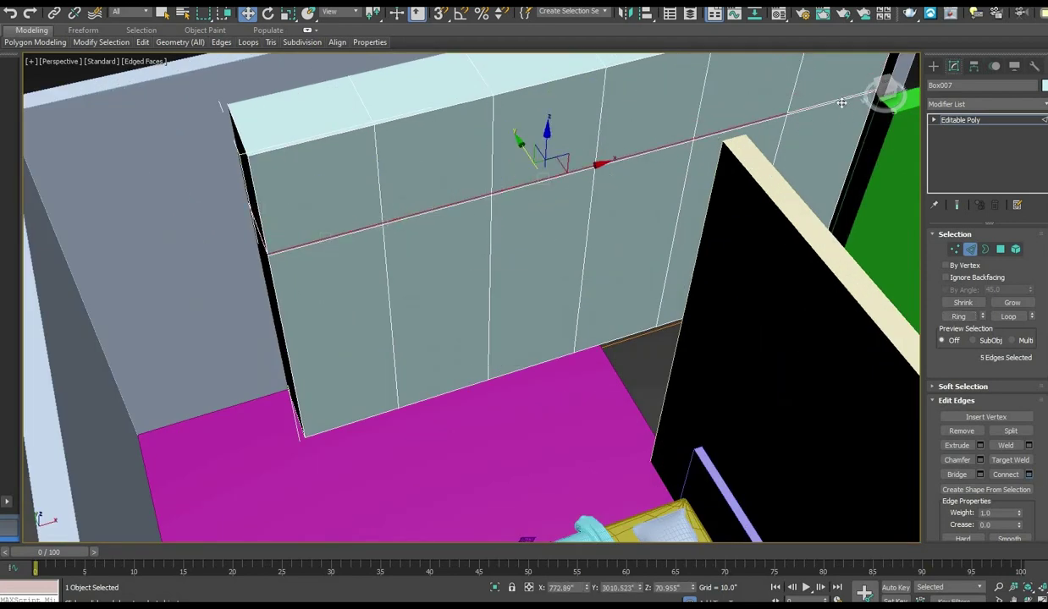
{"action": "left_click", "coordinate": [841, 103], "text": "ctrl"}
{"action": "left_click", "coordinate": [960, 316]}
{"action": "left_click", "coordinate": [1028, 475]}
{"action": "left_click", "coordinate": [479, 361]}
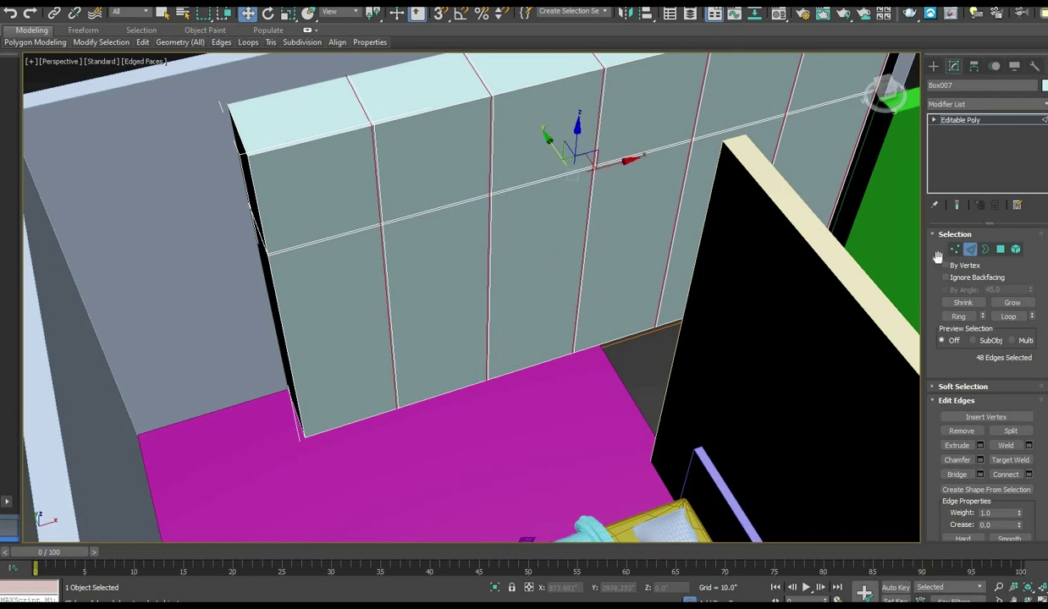
Select all vertices of the horizontal gap strip in the front view and move them up about 4".
{"action": "middle_click_drag", "start_coordinate": [526, 398], "coordinate": [542, 352], "text": "alt"}
{"action": "scroll", "coordinate": [503, 345], "scroll_direction": "down", "scroll_amount": 4}
{"action": "left_click", "coordinate": [955, 250]}
{"action": "key", "text": "f"}
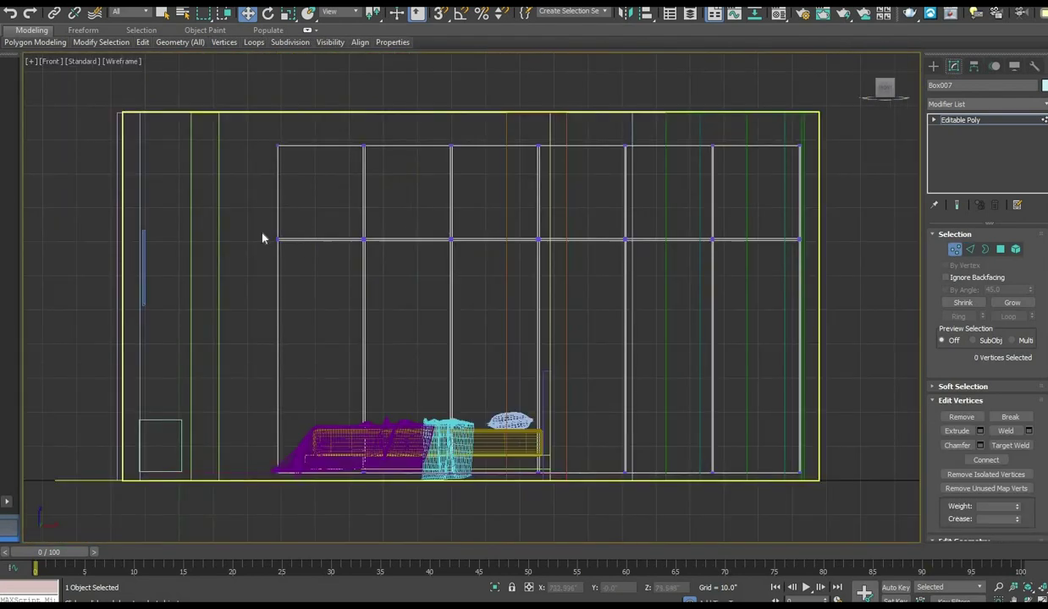
{"action": "left_click_drag", "start_coordinate": [261, 232], "coordinate": [893, 312]}
{"action": "left_click_drag", "start_coordinate": [560, 208], "coordinate": [560, 193]}
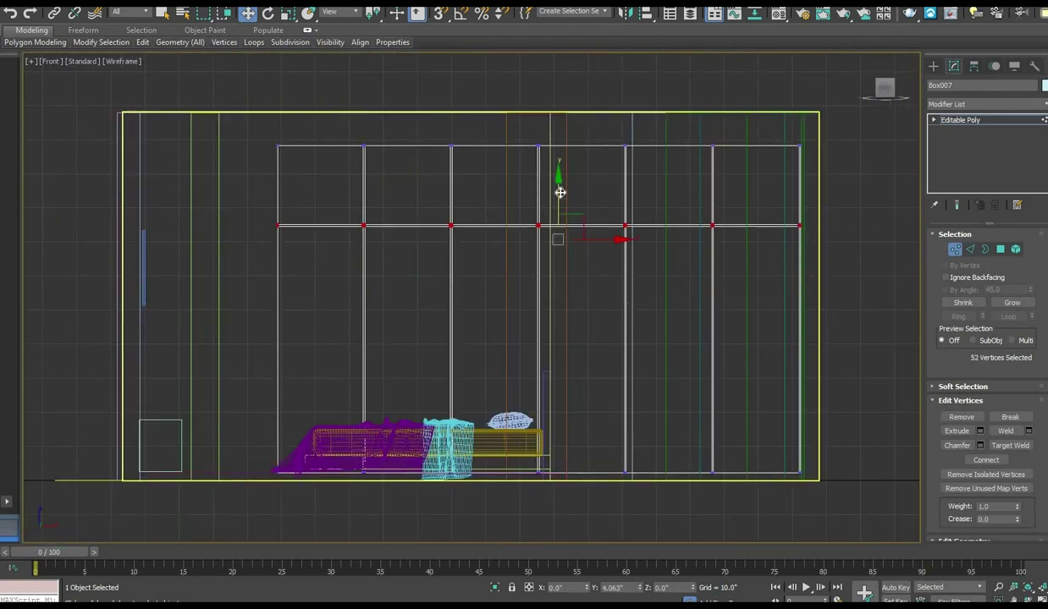
Connect the ring of lower vertical edges with 1 horizontal loop near the base of the wardrobe.
{"action": "left_click", "coordinate": [998, 253]}
{"action": "middle_click_drag", "start_coordinate": [614, 458], "coordinate": [606, 400]}
{"action": "left_click", "coordinate": [970, 250]}
{"action": "left_click", "coordinate": [707, 372]}
{"action": "left_click", "coordinate": [959, 316]}
{"action": "left_click", "coordinate": [1029, 476]}
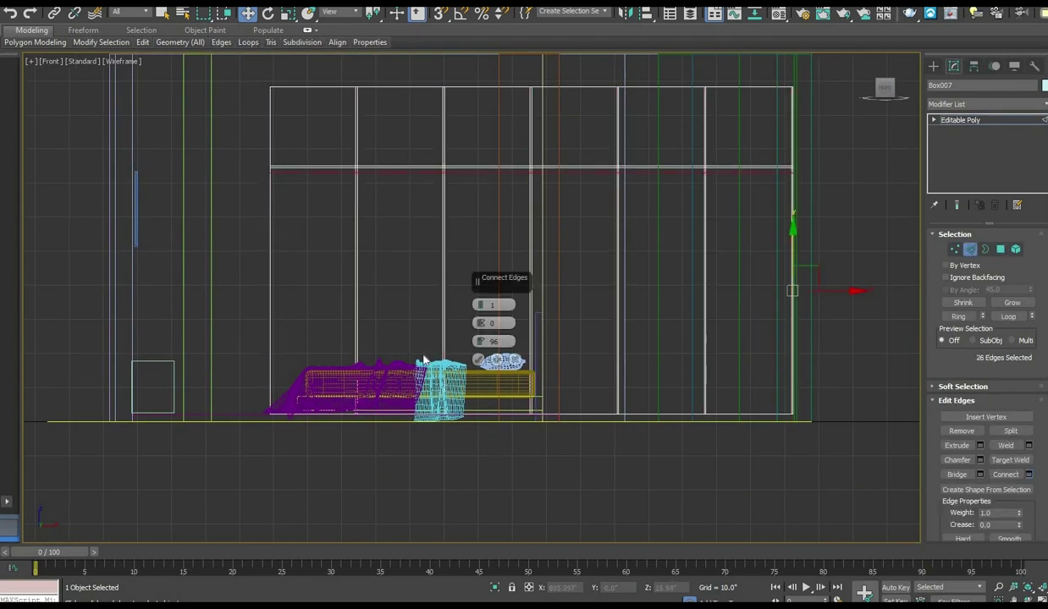
{"action": "left_click", "coordinate": [478, 359]}
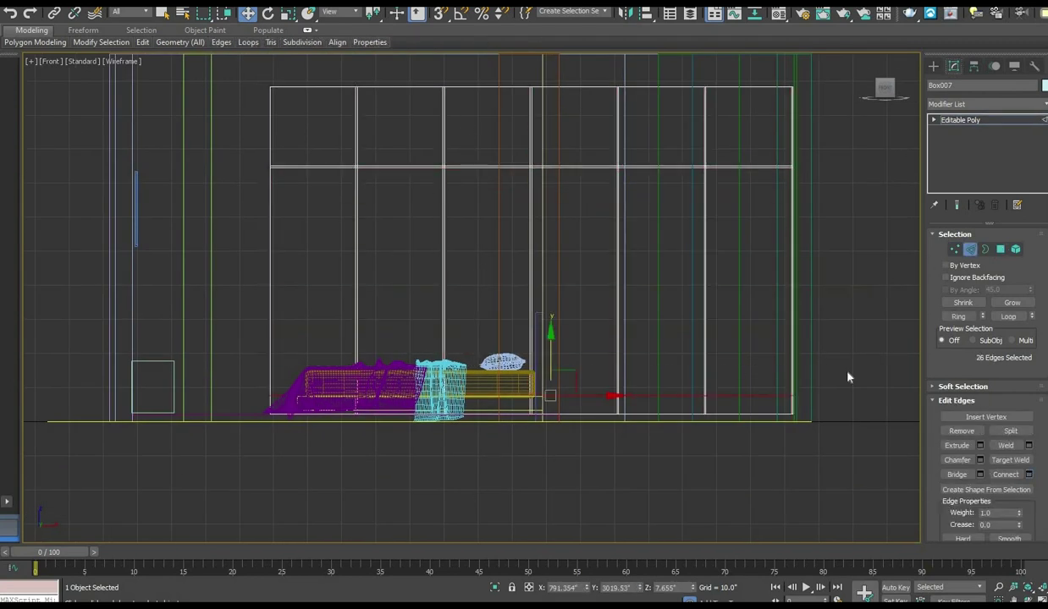
In the front view, select the gap strip polygons around the first three vertical divisions.
{"action": "left_click", "coordinate": [1000, 250]}
{"action": "scroll", "coordinate": [290, 173], "scroll_direction": "up", "scroll_amount": 5}
{"action": "left_click", "coordinate": [290, 176]}
{"action": "left_click", "coordinate": [358, 163], "text": "ctrl"}
{"action": "left_click", "coordinate": [378, 178], "text": "ctrl"}
{"action": "left_click", "coordinate": [358, 207], "text": "ctrl"}
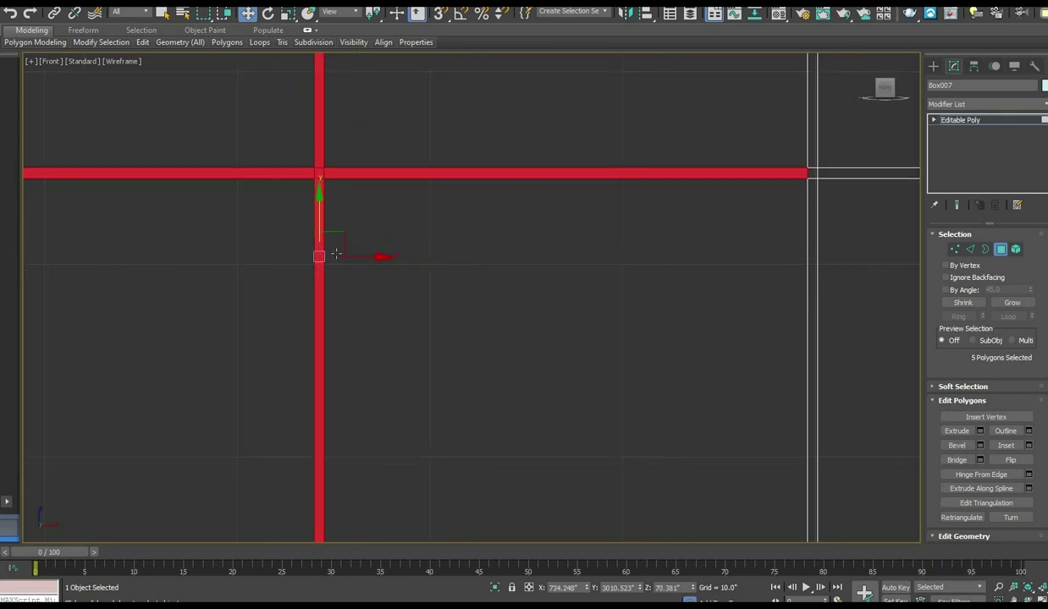
{"action": "middle_click_drag", "start_coordinate": [334, 253], "coordinate": [1, 267]}
{"action": "left_click", "coordinate": [474, 169], "text": "ctrl"}
{"action": "left_click", "coordinate": [484, 191], "text": "ctrl"}
{"action": "left_click", "coordinate": [475, 206], "text": "ctrl"}
{"action": "middle_click_drag", "start_coordinate": [906, 194], "coordinate": [462, 276]}
{"action": "left_click", "coordinate": [526, 269], "text": "ctrl"}
{"action": "left_click", "coordinate": [527, 257], "text": "ctrl"}
{"action": "left_click", "coordinate": [541, 269], "text": "ctrl"}
{"action": "left_click", "coordinate": [525, 292], "text": "ctrl"}
Extend the polygon selection to the gap strips around the fourth and fifth divisions and the end of the horizontal strip.
{"action": "scroll", "coordinate": [525, 292], "scroll_direction": "down", "scroll_amount": 3}
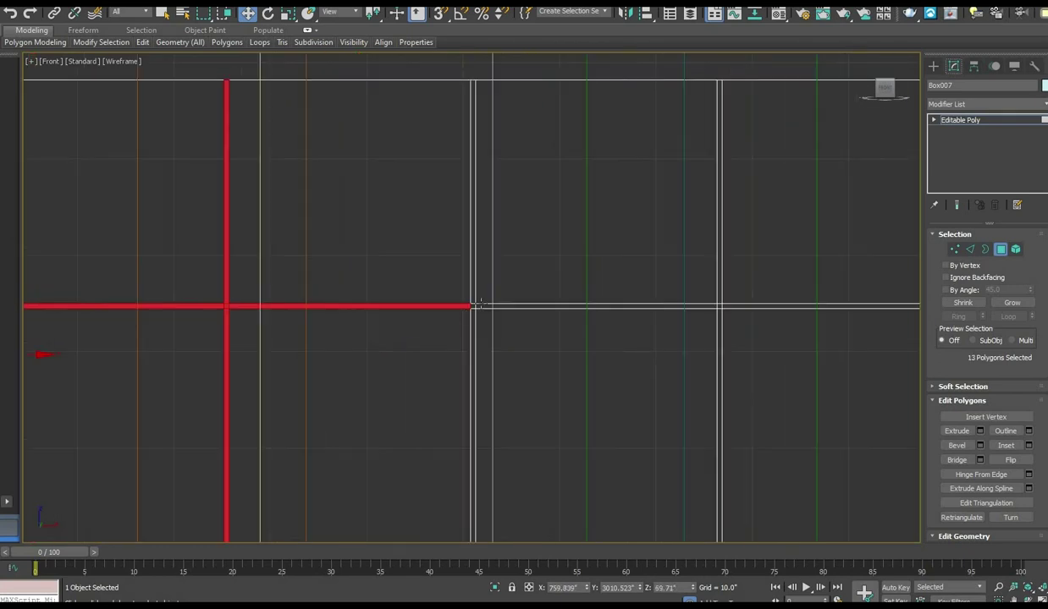
{"action": "left_click", "coordinate": [466, 347], "text": "ctrl"}
{"action": "left_click", "coordinate": [635, 341], "text": "ctrl"}
{"action": "left_click", "coordinate": [635, 326], "text": "ctrl"}
{"action": "left_click", "coordinate": [655, 341], "text": "ctrl"}
{"action": "left_click", "coordinate": [635, 372], "text": "ctrl"}
{"action": "middle_click_drag", "start_coordinate": [640, 390], "coordinate": [292, 362]}
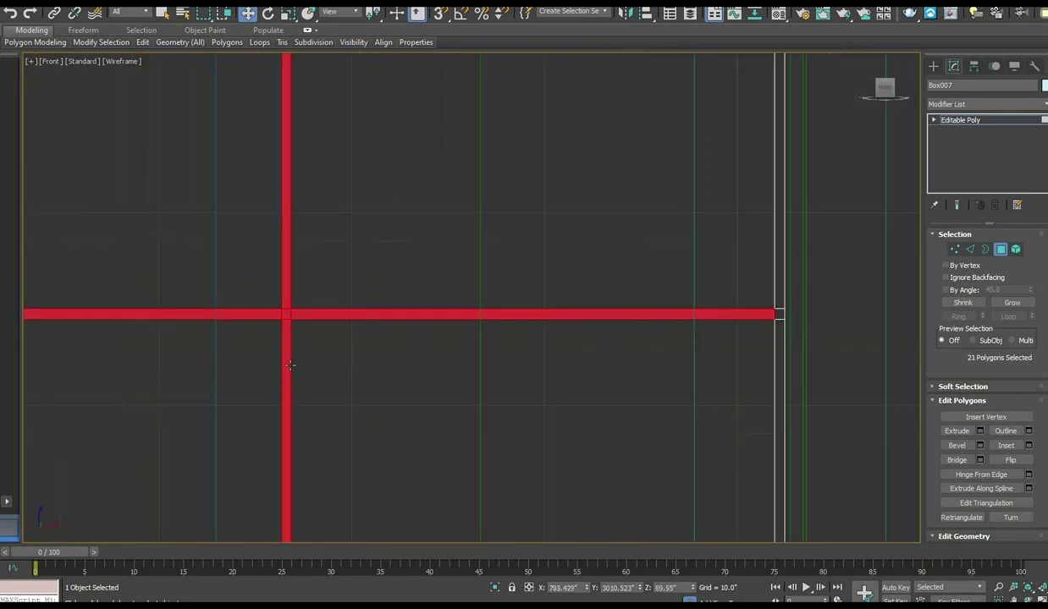
{"action": "scroll", "coordinate": [262, 366], "scroll_direction": "down", "scroll_amount": 3}
{"action": "left_click", "coordinate": [511, 328], "text": "ctrl"}
{"action": "scroll", "coordinate": [524, 392], "scroll_direction": "down", "scroll_amount": 5}
{"action": "scroll", "coordinate": [524, 397], "scroll_direction": "up", "scroll_amount": 4}
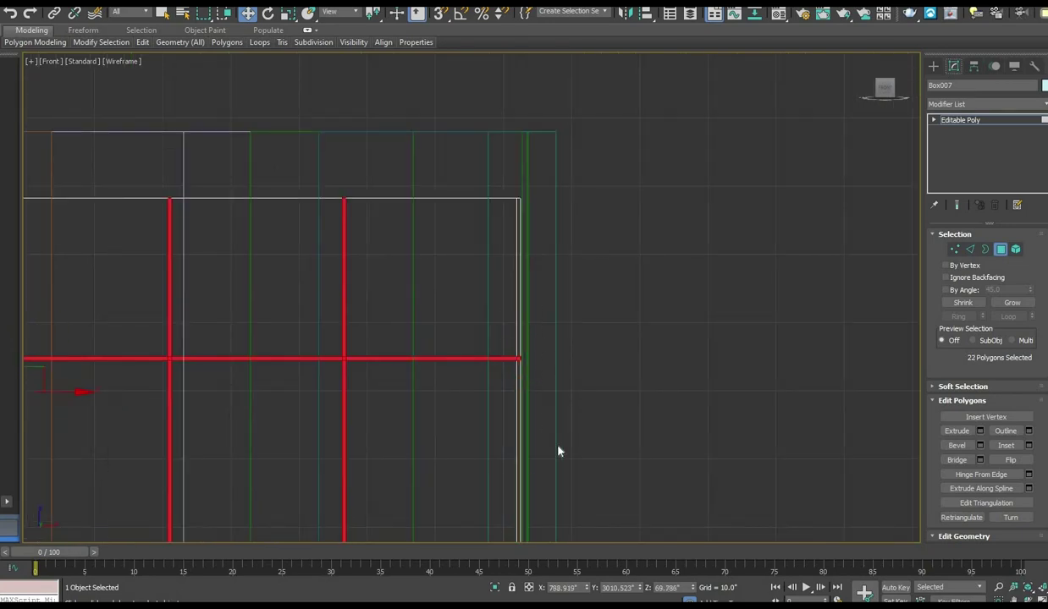
{"action": "scroll", "coordinate": [522, 409], "scroll_direction": "down", "scroll_amount": 3}
{"action": "scroll", "coordinate": [522, 408], "scroll_direction": "up", "scroll_amount": 3}
{"action": "key", "text": "alt+w"}
{"action": "middle_click", "coordinate": [597, 379]}
{"action": "key", "text": "alt+w"}
{"action": "scroll", "coordinate": [549, 298], "scroll_direction": "up", "scroll_amount": 5}
{"action": "middle_click_drag", "start_coordinate": [549, 297], "coordinate": [557, 307], "text": "alt"}
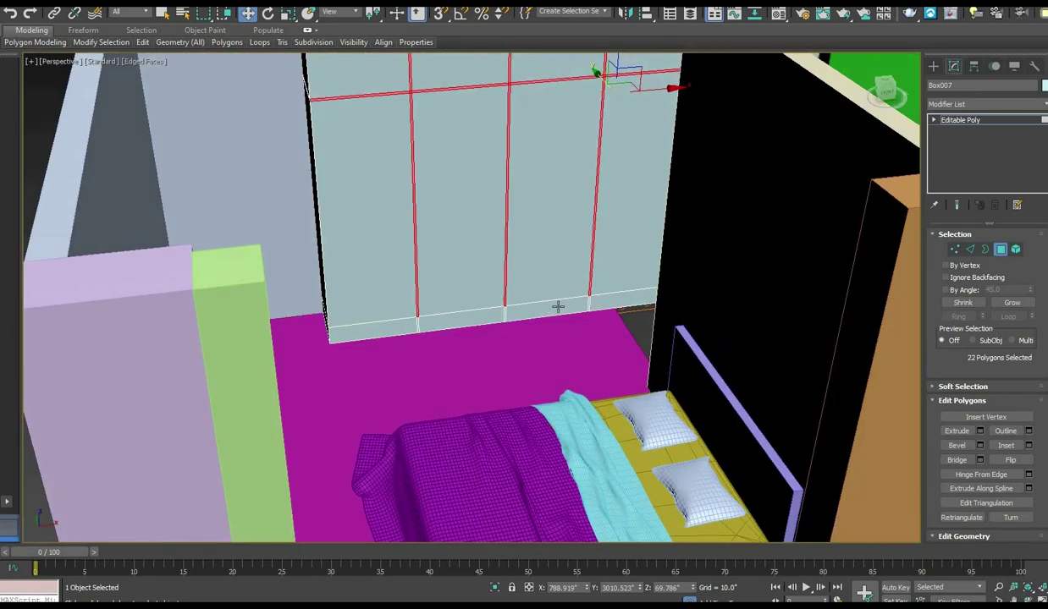
{"action": "middle_click_drag", "start_coordinate": [546, 212], "coordinate": [486, 344]}
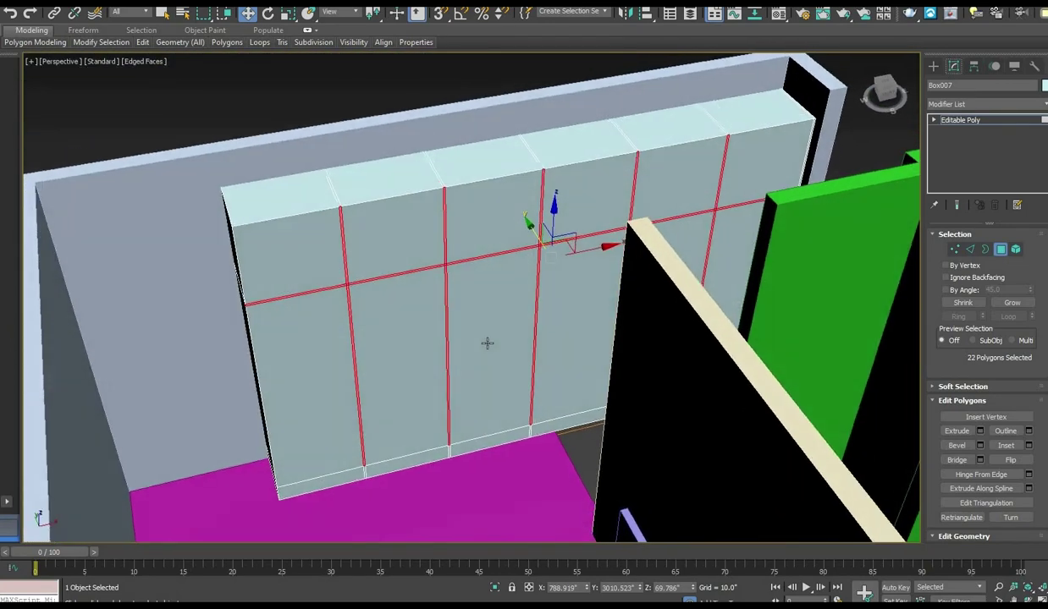
Select the vertices of the horizontal loop near the wardrobe's base and move them slightly down.
{"action": "left_click", "coordinate": [560, 342]}
{"action": "middle_click_drag", "start_coordinate": [561, 342], "coordinate": [395, 331], "text": "alt"}
{"action": "key", "text": "alt+w"}
{"action": "middle_click_drag", "start_coordinate": [542, 419], "coordinate": [573, 414], "text": "alt"}
{"action": "key", "text": "alt+w"}
{"action": "left_click", "coordinate": [954, 249]}
{"action": "key", "text": "alt+w"}
{"action": "scroll", "coordinate": [728, 169], "scroll_direction": "down", "scroll_amount": 3}
{"action": "left_click_drag", "start_coordinate": [801, 164], "coordinate": [444, 200]}
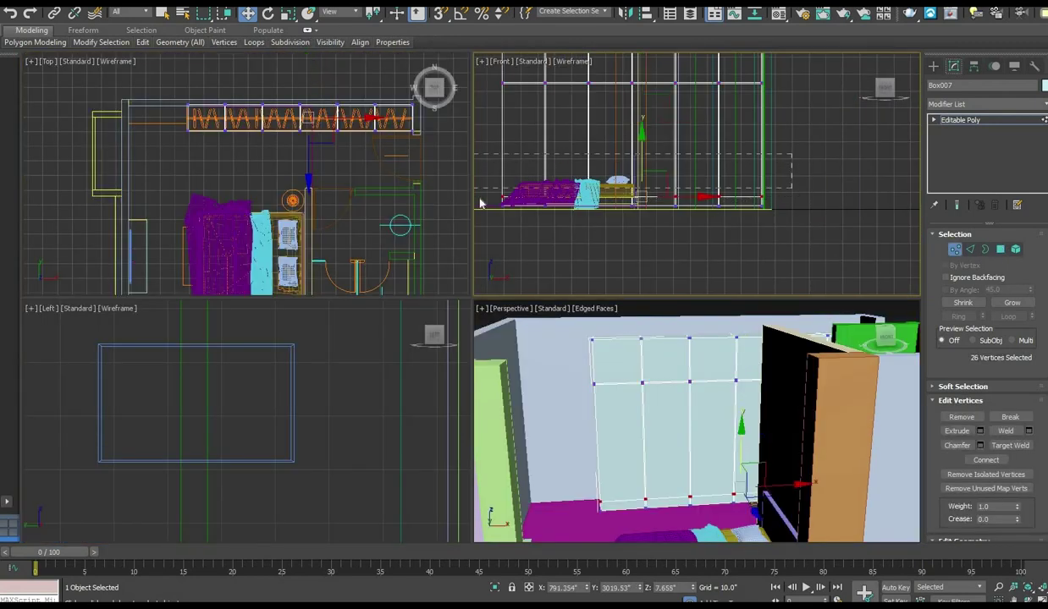
{"action": "scroll", "coordinate": [696, 193], "scroll_direction": "up", "scroll_amount": 3}
{"action": "scroll", "coordinate": [696, 204], "scroll_direction": "down", "scroll_amount": 2}
{"action": "left_click_drag", "start_coordinate": [697, 169], "coordinate": [698, 176]}
Select the vertical edges of the upper compartments and connect them with 1 loop just below the wardrobe's top edge.
{"action": "scroll", "coordinate": [677, 167], "scroll_direction": "down", "scroll_amount": 4}
{"action": "left_click", "coordinate": [971, 250]}
{"action": "key", "text": "alt+w"}
{"action": "left_click_drag", "start_coordinate": [182, 237], "coordinate": [584, 275]}
{"action": "scroll", "coordinate": [677, 338], "scroll_direction": "down", "scroll_amount": 2}
{"action": "scroll", "coordinate": [558, 282], "scroll_direction": "up", "scroll_amount": 2}
{"action": "left_click_drag", "start_coordinate": [352, 254], "coordinate": [779, 273]}
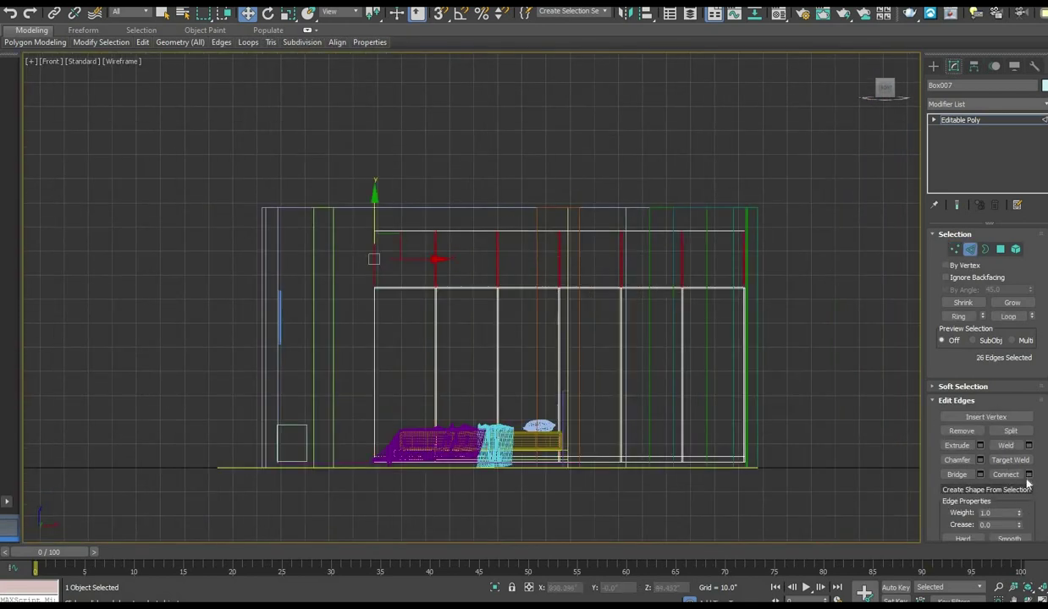
{"action": "left_click", "coordinate": [1029, 474]}
{"action": "left_click", "coordinate": [479, 360]}
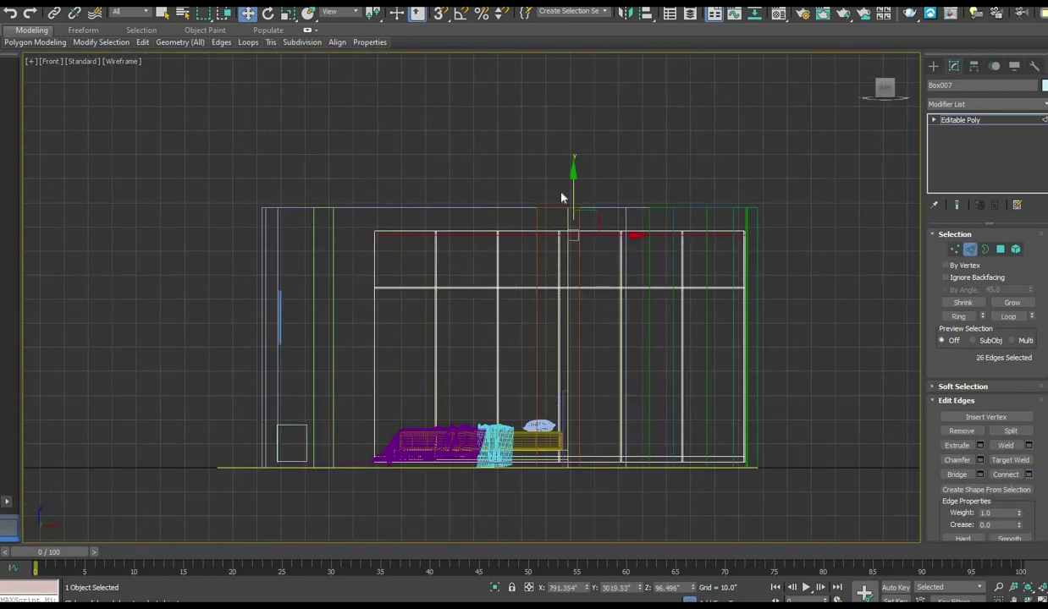
Connect the horizontal edges of the first panel with a vertical loop just inside that end of the wardrobe.
{"action": "left_click_drag", "start_coordinate": [385, 503], "coordinate": [384, 503]}
{"action": "left_click", "coordinate": [1029, 475]}
{"action": "left_click", "coordinate": [479, 359]}
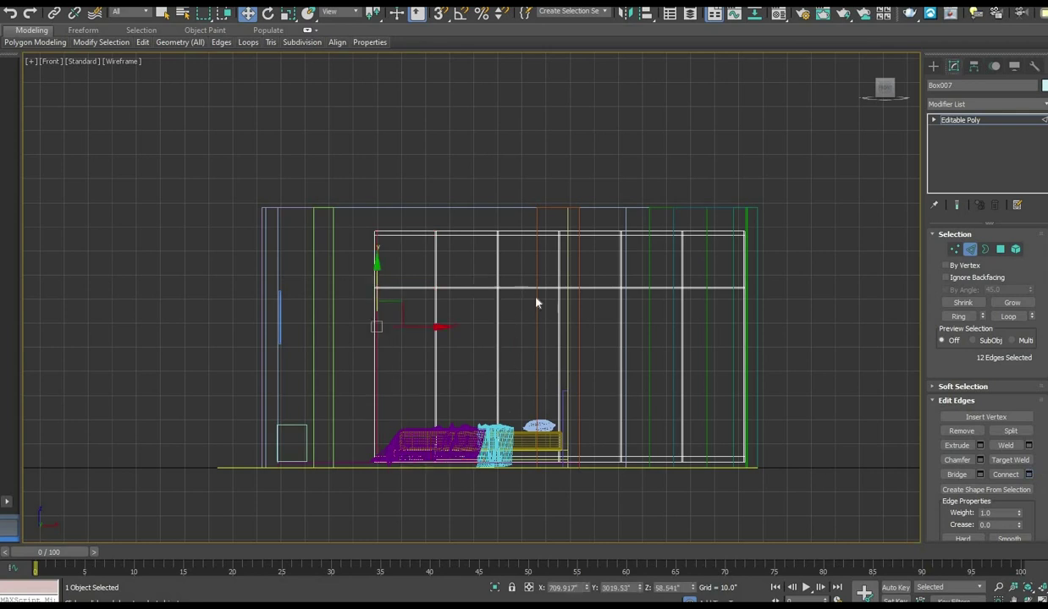
{"action": "left_click", "coordinate": [602, 181]}
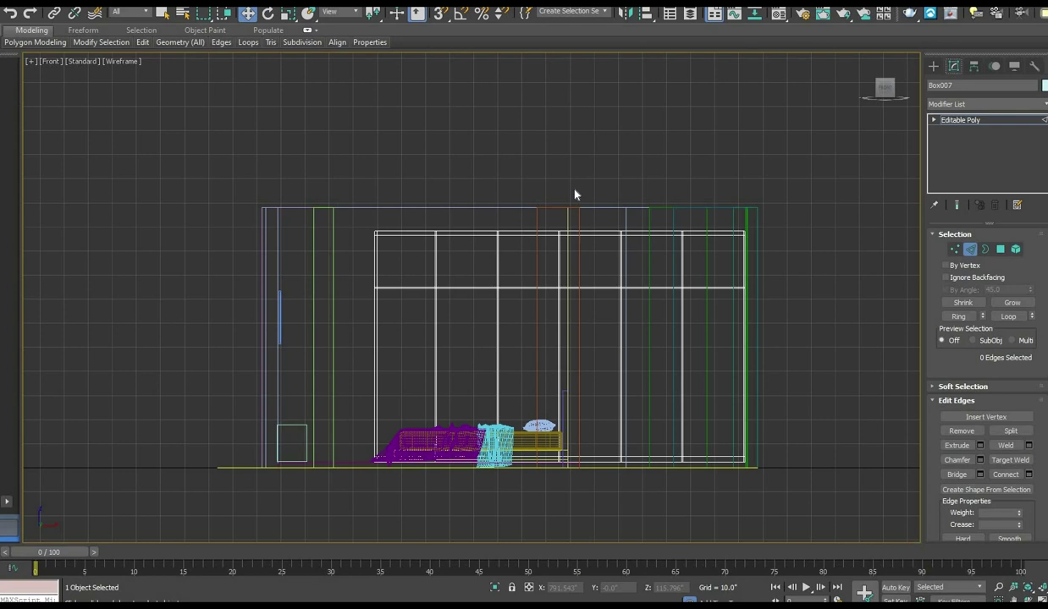
In the perspective view, select the first horizontal gap strip polygon and those meeting at the first vertical division.
{"action": "key", "text": "alt+w"}
{"action": "left_click", "coordinate": [520, 409]}
{"action": "key", "text": "alt+w"}
{"action": "left_click", "coordinate": [363, 231]}
{"action": "scroll", "coordinate": [363, 232], "scroll_direction": "up", "scroll_amount": 4}
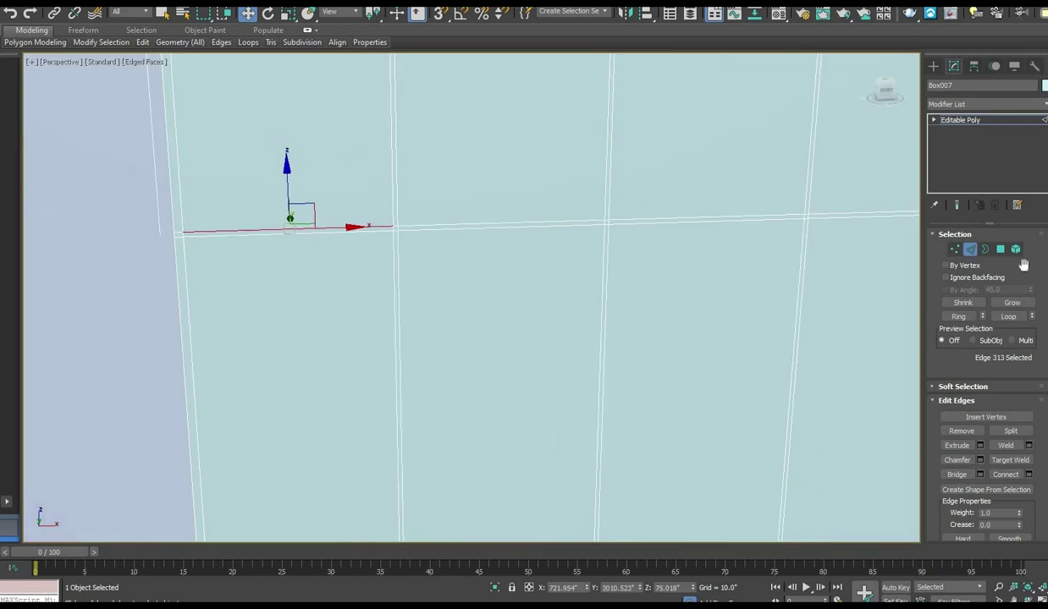
{"action": "left_click", "coordinate": [1000, 250]}
{"action": "left_click", "coordinate": [321, 226], "text": "ctrl"}
{"action": "left_click", "coordinate": [321, 227], "text": "ctrl"}
{"action": "left_click", "coordinate": [321, 230], "text": "ctrl"}
{"action": "left_click", "coordinate": [395, 228], "text": "ctrl"}
{"action": "left_click", "coordinate": [395, 221], "text": "ctrl"}
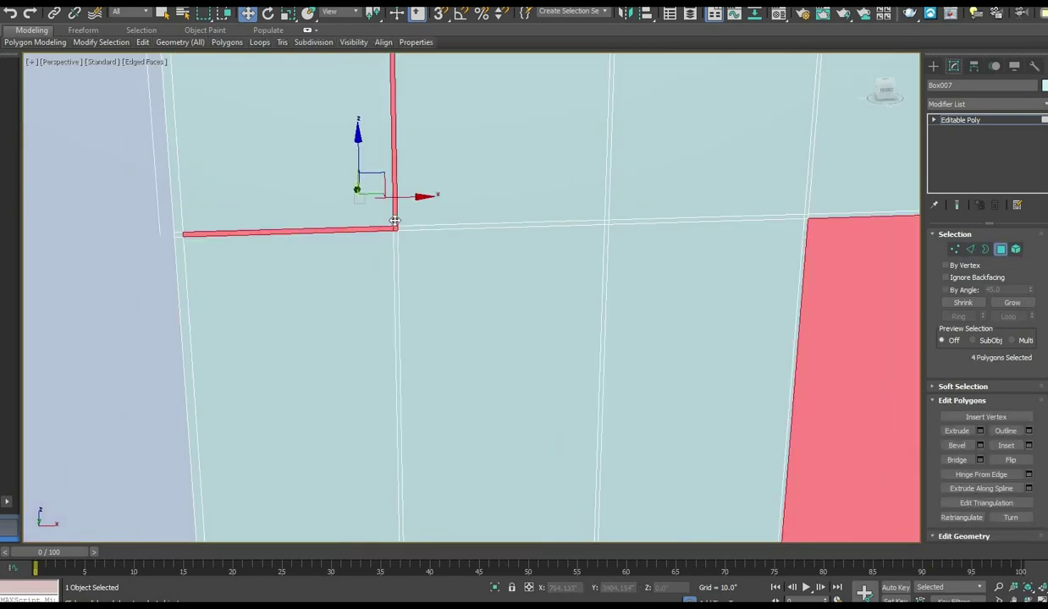
{"action": "left_click", "coordinate": [395, 257], "text": "ctrl"}
Add the gap strip polygons leading to and around the second vertical division to the selection.
{"action": "left_click", "coordinate": [415, 226], "text": "ctrl"}
{"action": "left_click", "coordinate": [606, 236], "text": "ctrl"}
{"action": "left_click", "coordinate": [608, 222], "text": "ctrl"}
{"action": "left_click", "coordinate": [618, 223], "text": "ctrl"}
{"action": "left_click", "coordinate": [610, 213], "text": "ctrl"}
{"action": "middle_click_drag", "start_coordinate": [536, 297], "coordinate": [523, 302]}
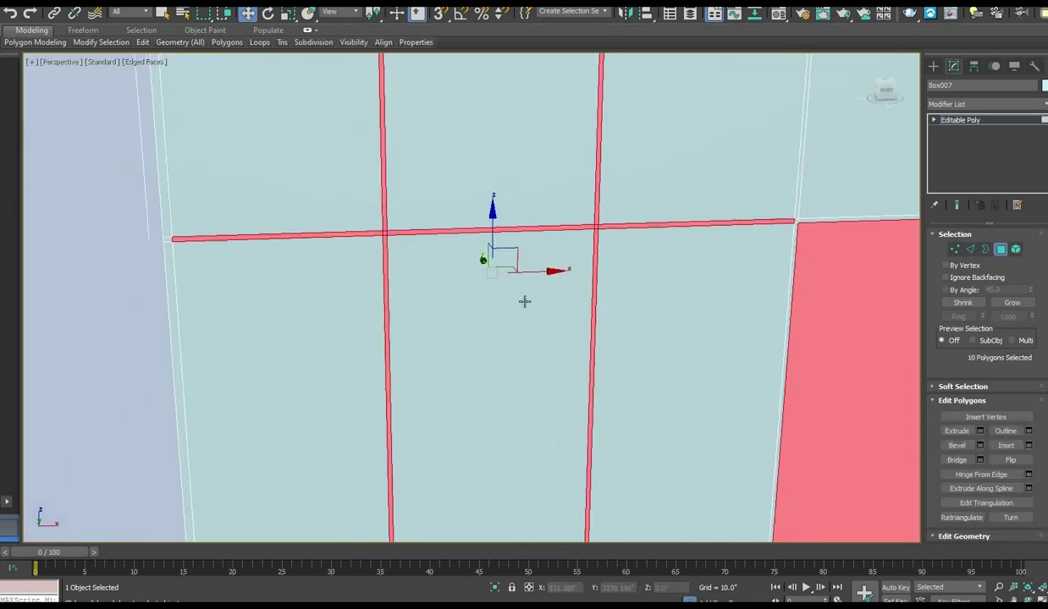
Remove the stray door panel from the selection and add the gap strip polygons around the third vertical division.
{"action": "scroll", "coordinate": [650, 263], "scroll_direction": "up", "scroll_amount": 4}
{"action": "left_click", "coordinate": [640, 300], "text": "ctrl"}
{"action": "left_click", "coordinate": [592, 280], "text": "ctrl"}
{"action": "left_click", "coordinate": [592, 238], "text": "ctrl"}
{"action": "left_click", "coordinate": [590, 255], "text": "ctrl"}
{"action": "left_click", "coordinate": [612, 256], "text": "ctrl"}
{"action": "scroll", "coordinate": [635, 301], "scroll_direction": "down", "scroll_amount": 8}
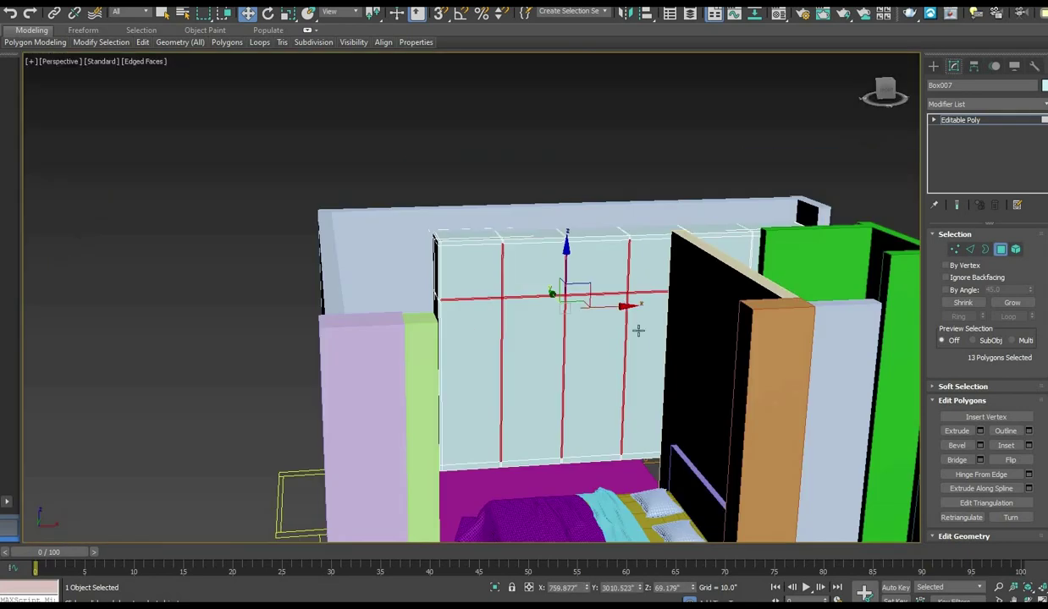
Add the gap strip polygons around the fourth vertical division, behind the partition wall, to the selection.
{"action": "middle_click_drag", "start_coordinate": [637, 331], "coordinate": [678, 375], "text": "alt"}
{"action": "scroll", "coordinate": [678, 375], "scroll_direction": "up", "scroll_amount": 2}
{"action": "scroll", "coordinate": [677, 372], "scroll_direction": "up", "scroll_amount": 5}
{"action": "left_click", "coordinate": [682, 410], "text": "ctrl"}
{"action": "left_click", "coordinate": [711, 266], "text": "ctrl"}
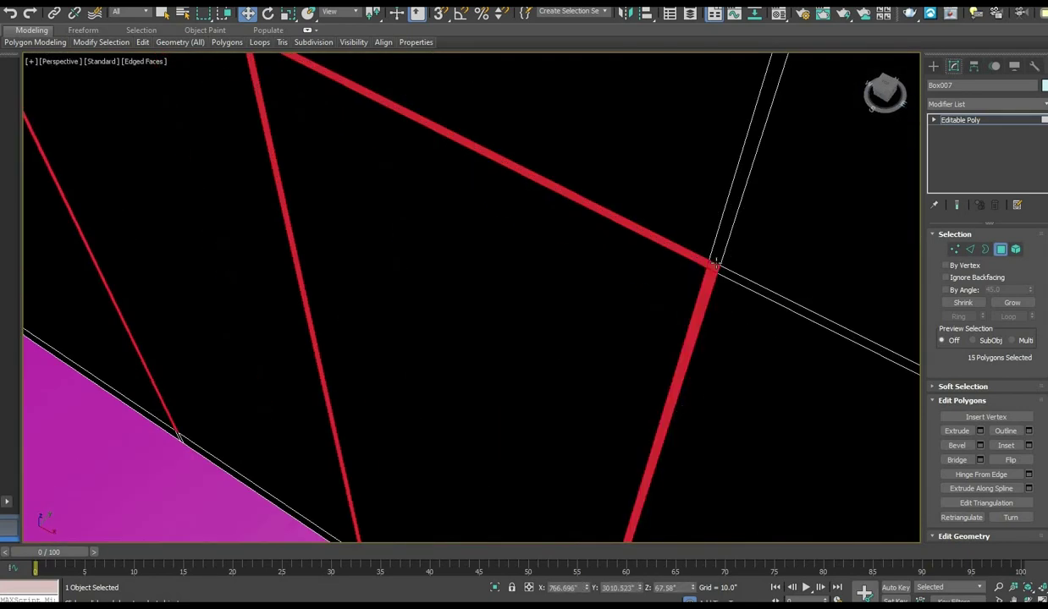
{"action": "left_click", "coordinate": [722, 238], "text": "ctrl"}
{"action": "left_click", "coordinate": [772, 297], "text": "ctrl"}
Add the gap strip polygons around the fifth vertical division to the selection.
{"action": "scroll", "coordinate": [781, 318], "scroll_direction": "down", "scroll_amount": 4}
{"action": "middle_click_drag", "start_coordinate": [821, 353], "coordinate": [564, 321], "text": "alt"}
{"action": "scroll", "coordinate": [622, 326], "scroll_direction": "up", "scroll_amount": 2}
{"action": "left_click", "coordinate": [598, 178], "text": "ctrl"}
{"action": "scroll", "coordinate": [599, 178], "scroll_direction": "up", "scroll_amount": 5}
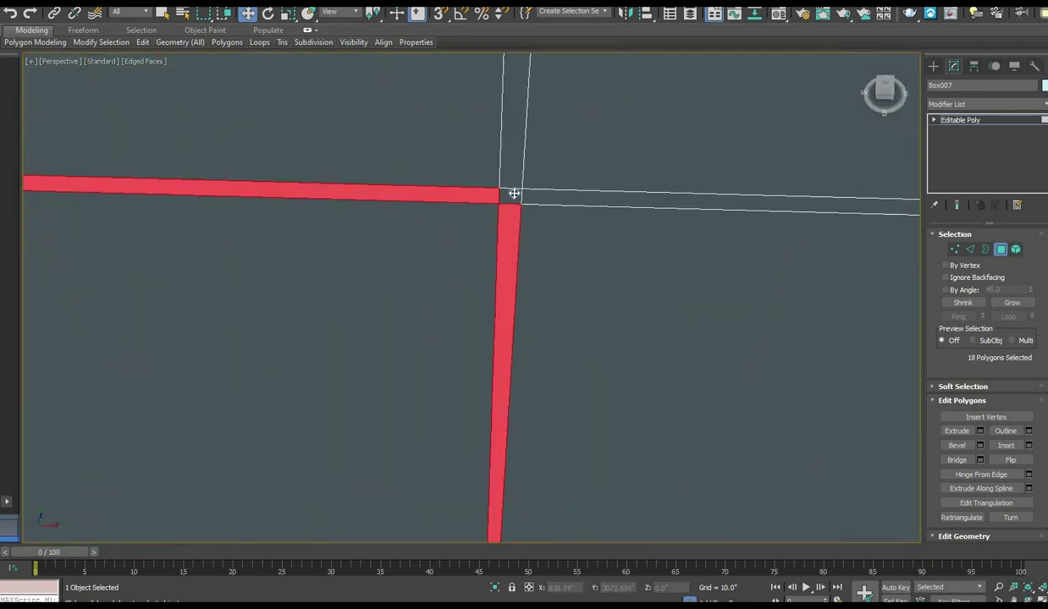
{"action": "left_click", "coordinate": [506, 127], "text": "ctrl"}
{"action": "scroll", "coordinate": [506, 127], "scroll_direction": "down", "scroll_amount": 5}
{"action": "middle_click_drag", "start_coordinate": [506, 127], "coordinate": [593, 128], "text": "alt"}
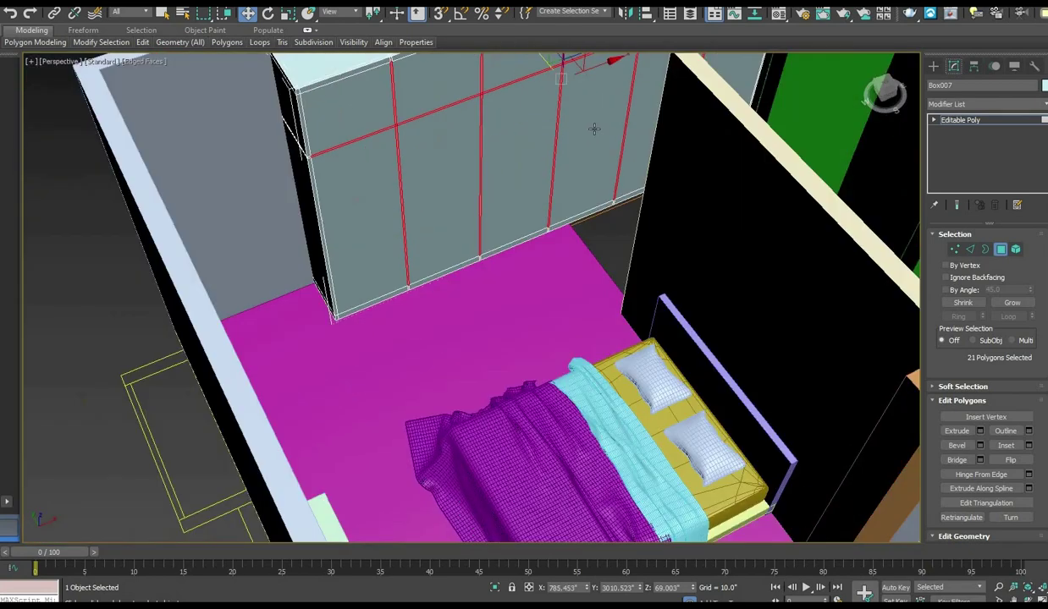
Extrude the selected gap strip polygons inward with a height of -1.1" to form the recessed gaps between the wardrobe doors.
{"action": "left_click", "coordinate": [980, 431]}
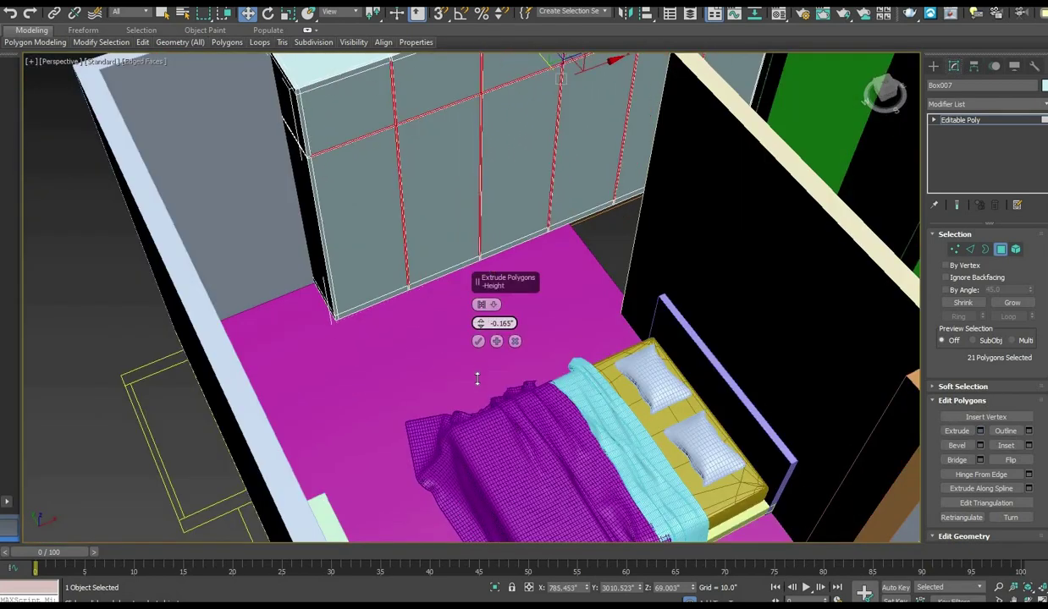
{"action": "left_click", "coordinate": [479, 344]}
{"action": "scroll", "coordinate": [397, 277], "scroll_direction": "up", "scroll_amount": 5}
Add one connecting edge loop around the wardrobe's bottom strip and slide it close to the strip's upper edge.
{"action": "left_click", "coordinate": [399, 274]}
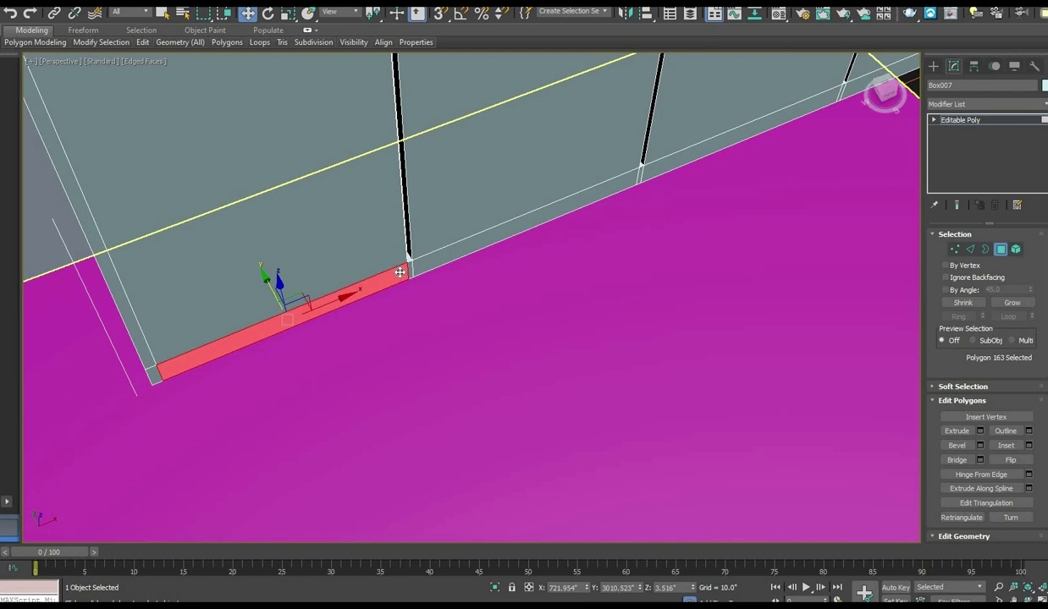
{"action": "left_click", "coordinate": [153, 374]}
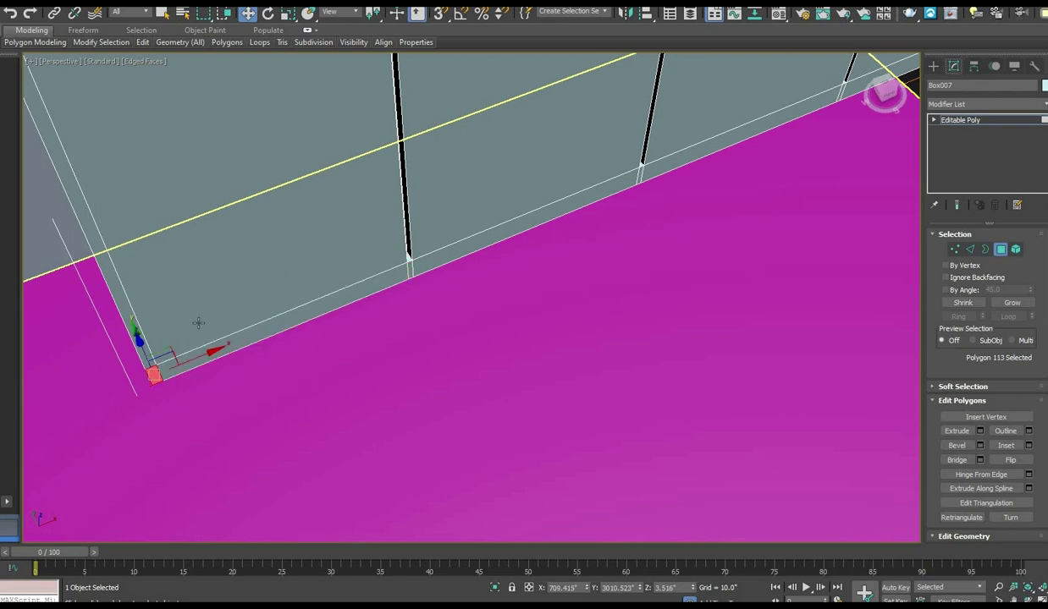
{"action": "left_click", "coordinate": [970, 249]}
{"action": "left_click", "coordinate": [1028, 474]}
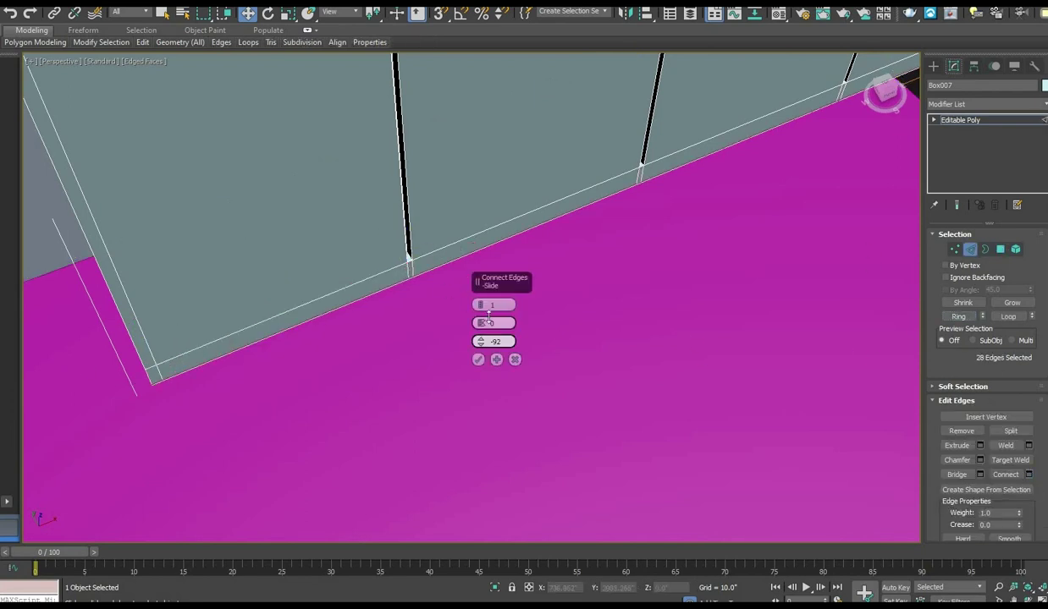
{"action": "left_click_drag", "start_coordinate": [478, 49], "coordinate": [476, 599]}
{"action": "left_click", "coordinate": [477, 360]}
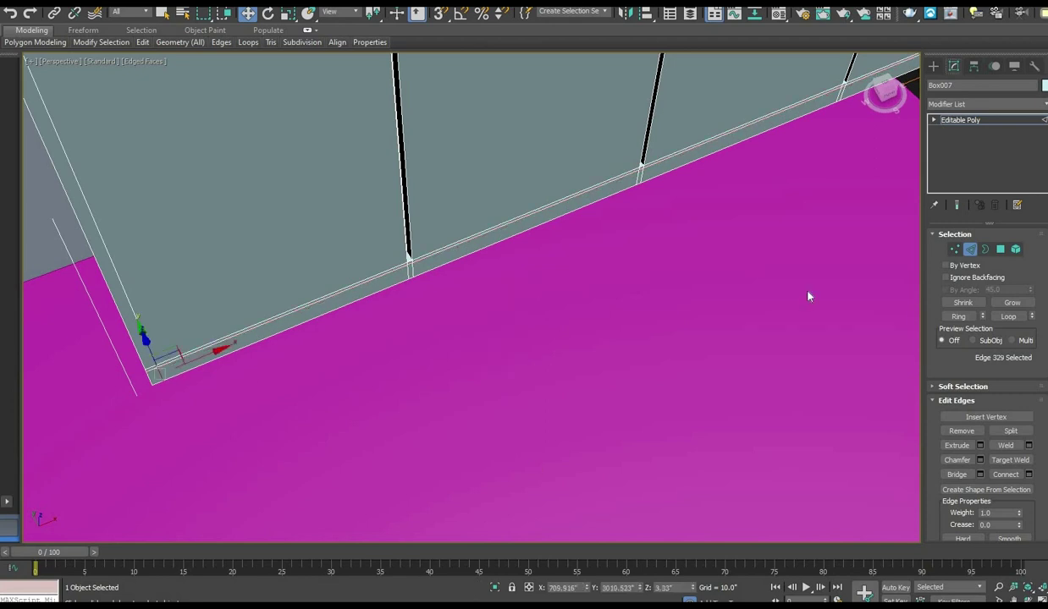
Select the front plinth polygons below the new edge loop, from the wardrobe's left end through the fourth door bay.
{"action": "key", "text": "4"}
{"action": "left_click", "coordinate": [178, 359], "text": "ctrl"}
{"action": "left_click", "coordinate": [413, 269], "text": "ctrl"}
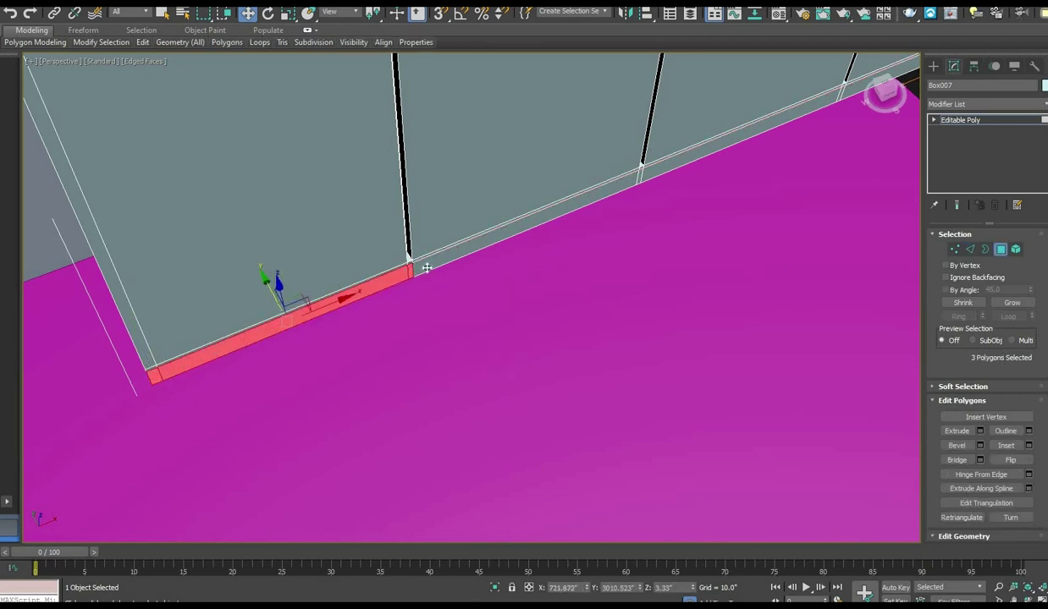
{"action": "left_click", "coordinate": [546, 213], "text": "ctrl"}
{"action": "scroll", "coordinate": [575, 184], "scroll_direction": "up", "scroll_amount": 4}
{"action": "left_click", "coordinate": [768, 175], "text": "ctrl"}
{"action": "left_click", "coordinate": [816, 151], "text": "ctrl"}
{"action": "middle_click_drag", "start_coordinate": [817, 146], "coordinate": [580, 193]}
{"action": "scroll", "coordinate": [583, 191], "scroll_direction": "down", "scroll_amount": 5}
{"action": "left_click", "coordinate": [622, 160], "text": "ctrl"}
{"action": "left_click", "coordinate": [633, 157], "text": "ctrl"}
Add the front plinth polygons of the fifth and sixth door bays and the wardrobe's right end to the selection.
{"action": "middle_click_drag", "start_coordinate": [795, 95], "coordinate": [183, 339]}
{"action": "scroll", "coordinate": [183, 340], "scroll_direction": "up", "scroll_amount": 4}
{"action": "left_click", "coordinate": [183, 339], "text": "ctrl"}
{"action": "left_click", "coordinate": [125, 357], "text": "ctrl"}
{"action": "middle_click_drag", "start_coordinate": [635, 186], "coordinate": [439, 330]}
{"action": "left_click", "coordinate": [499, 275], "text": "ctrl"}
{"action": "left_click", "coordinate": [461, 290], "text": "ctrl"}
{"action": "middle_click_drag", "start_coordinate": [889, 118], "coordinate": [556, 254]}
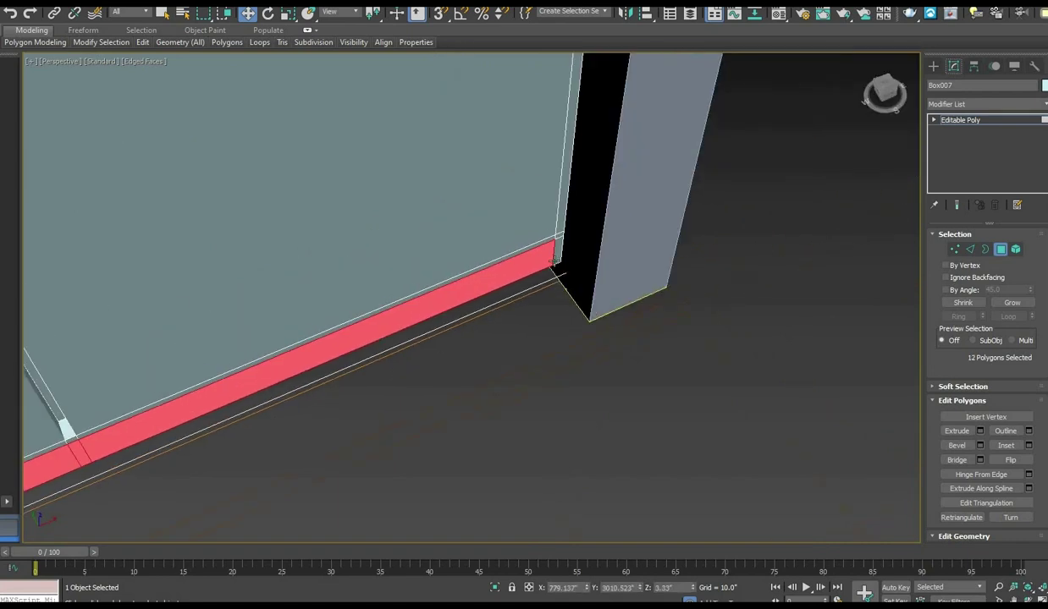
{"action": "left_click", "coordinate": [556, 252], "text": "ctrl"}
{"action": "scroll", "coordinate": [521, 329], "scroll_direction": "down", "scroll_amount": 5}
{"action": "key", "text": "z"}
{"action": "middle_click_drag", "start_coordinate": [522, 328], "coordinate": [242, 326], "text": "alt"}
{"action": "left_click", "coordinate": [980, 431]}
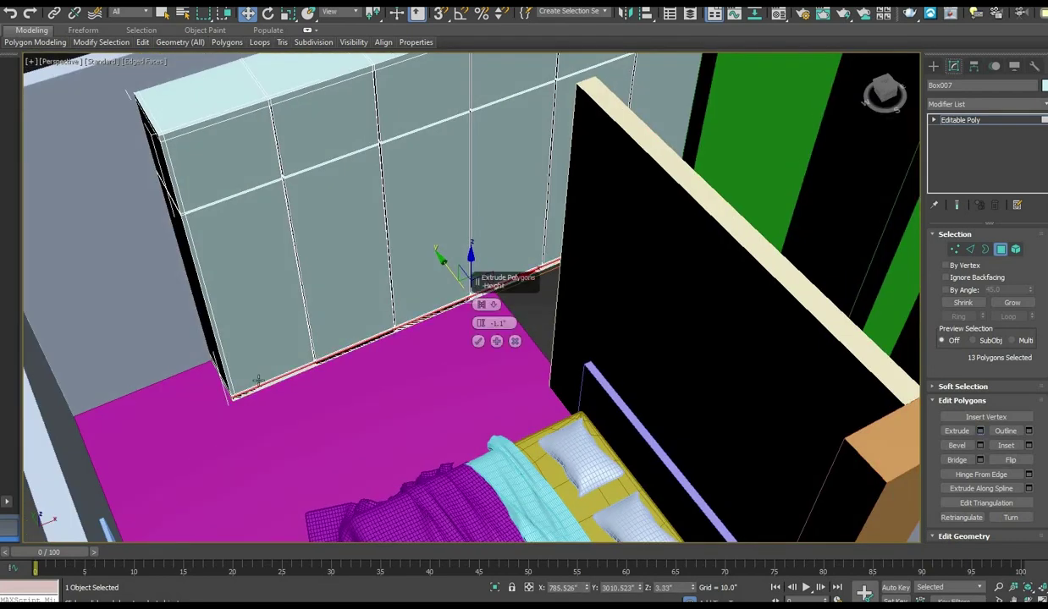
{"action": "scroll", "coordinate": [283, 366], "scroll_direction": "up", "scroll_amount": 5}
{"action": "left_click", "coordinate": [516, 341]}
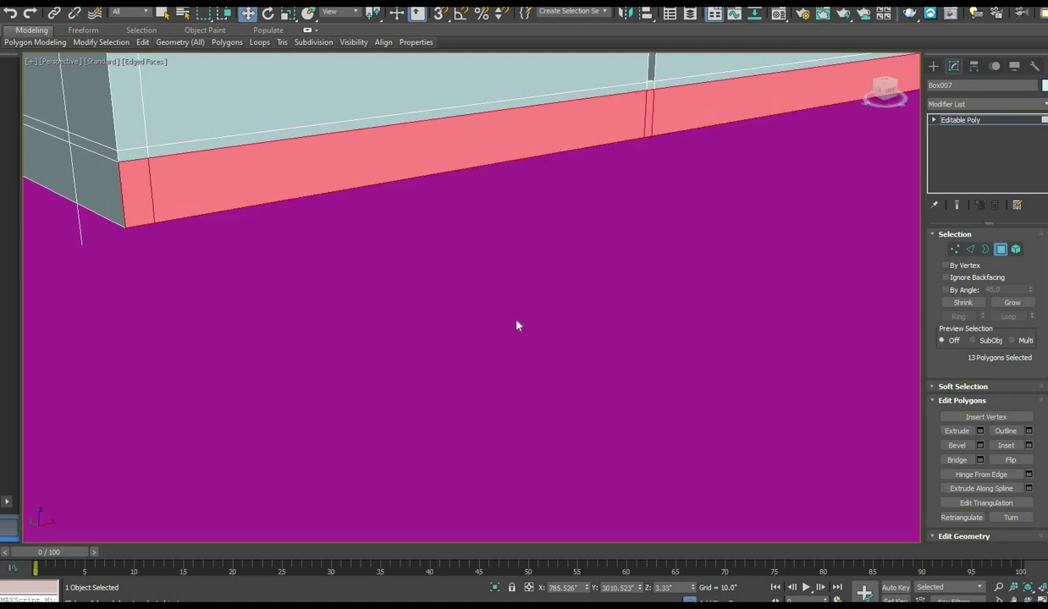
{"action": "key", "text": "z"}
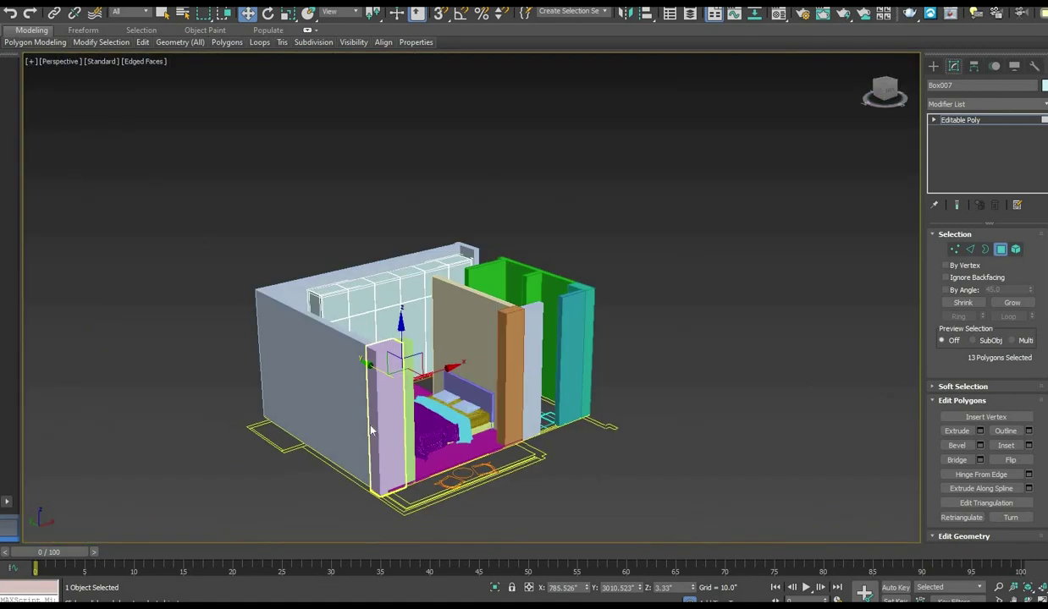
Select the wardrobe's front vertices in the top view and move them about 3" back toward the wall.
{"action": "key", "text": "alt+w"}
{"action": "left_click", "coordinate": [954, 250]}
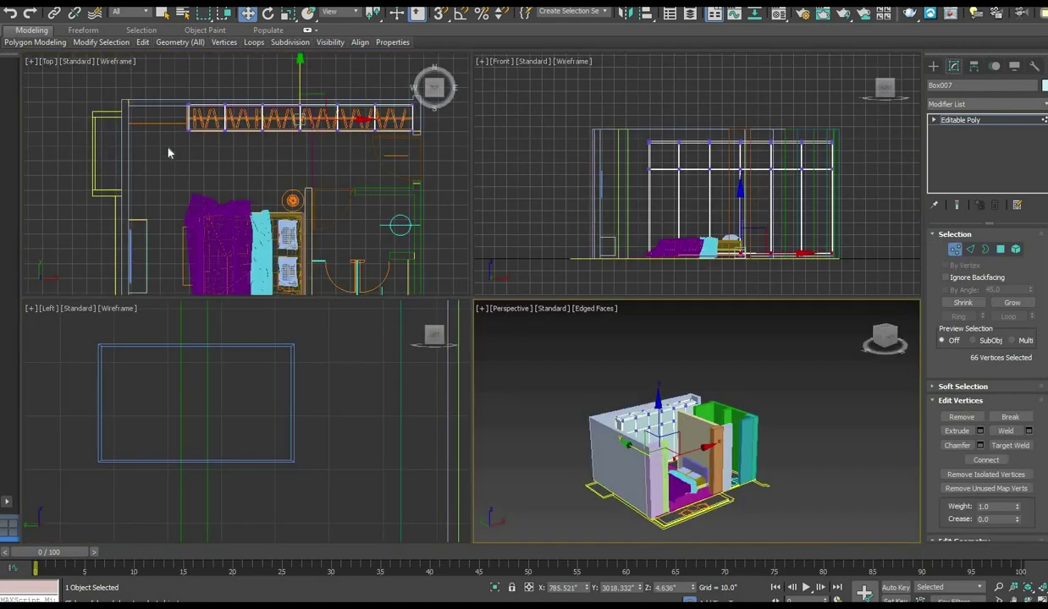
{"action": "left_click_drag", "start_coordinate": [169, 154], "coordinate": [430, 121]}
{"action": "left_click_drag", "start_coordinate": [298, 98], "coordinate": [299, 94]}
Select all front polygons of the wardrobe above the plinth, leaving out the plinth and the body behind the front.
{"action": "left_click", "coordinate": [1001, 251]}
{"action": "left_click", "coordinate": [868, 187]}
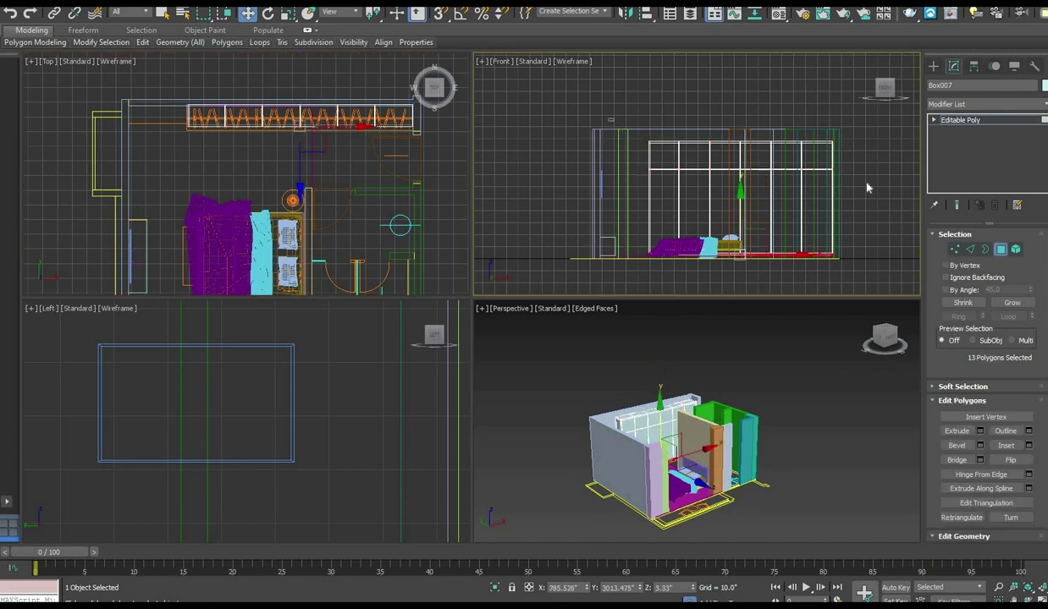
{"action": "key", "text": "ctrl+a"}
{"action": "left_click_drag", "start_coordinate": [169, 90], "coordinate": [428, 120], "text": "alt"}
{"action": "scroll", "coordinate": [682, 412], "scroll_direction": "up", "scroll_amount": 5}
{"action": "key", "text": "alt+w"}
{"action": "scroll", "coordinate": [456, 393], "scroll_direction": "up", "scroll_amount": 3}
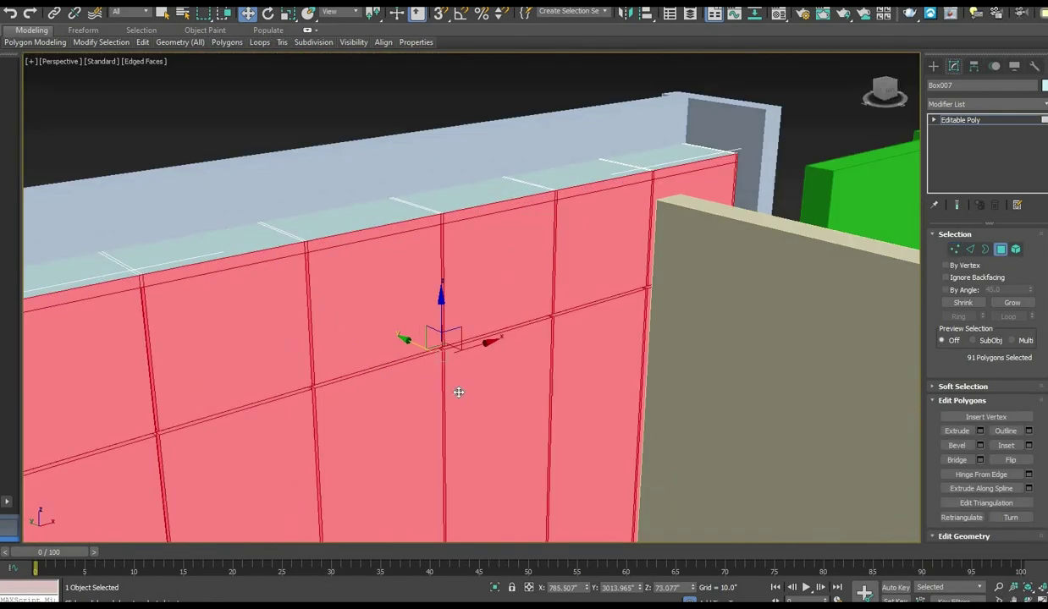
{"action": "scroll", "coordinate": [456, 392], "scroll_direction": "down", "scroll_amount": 3}
{"action": "middle_click_drag", "start_coordinate": [518, 275], "coordinate": [565, 347], "text": "alt"}
Extrude the selected front polygons outward past the plinth so the plinth sits recessed beneath the doors.
{"action": "left_click", "coordinate": [981, 431]}
{"action": "key", "text": "alt+w"}
{"action": "scroll", "coordinate": [322, 137], "scroll_direction": "up", "scroll_amount": 3}
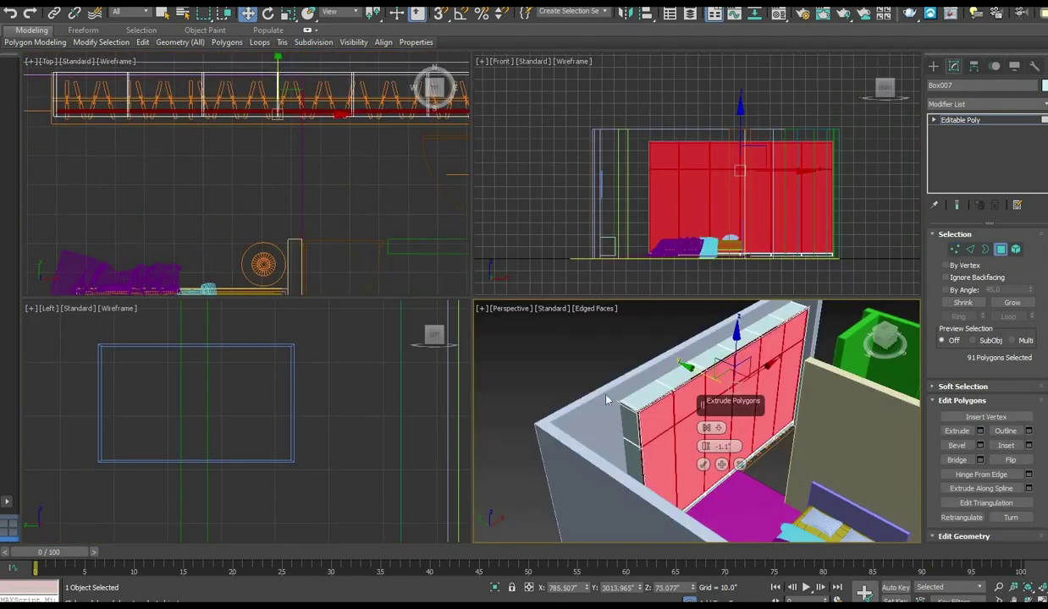
{"action": "mouse_move", "coordinate": [706, 446]}
{"action": "left_mouse_down"}
{"action": "mouse_move", "coordinate": [706, 457]}
{"action": "mouse_move", "coordinate": [706, 430]}
{"action": "left_mouse_up"}
{"action": "left_click", "coordinate": [704, 465]}
{"action": "left_click", "coordinate": [487, 323]}
{"action": "key", "text": "alt+w"}
{"action": "scroll", "coordinate": [637, 412], "scroll_direction": "up", "scroll_amount": 4}
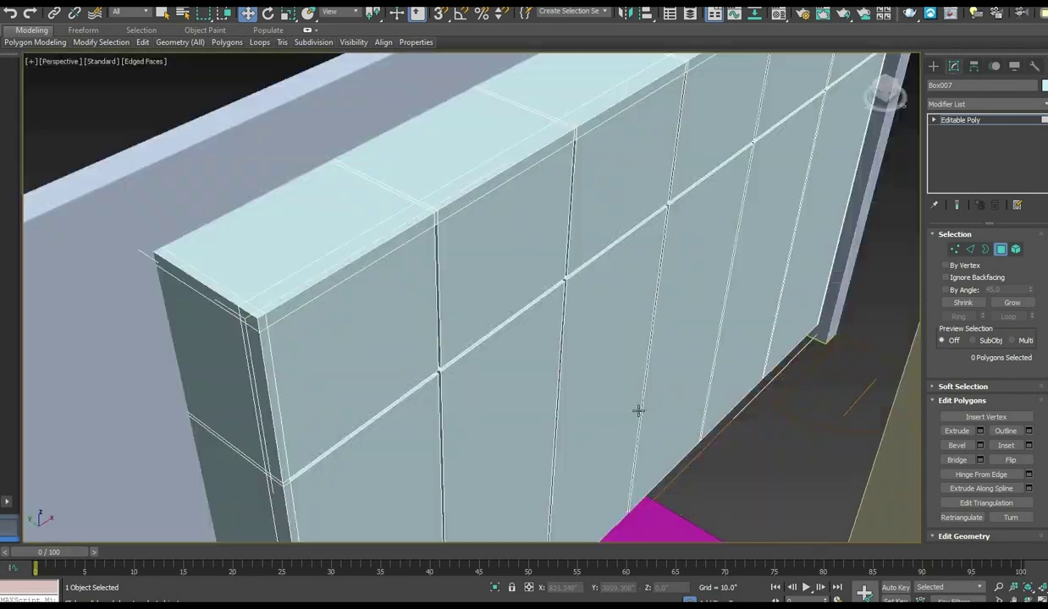
{"action": "middle_click_drag", "start_coordinate": [637, 411], "coordinate": [526, 340]}
{"action": "scroll", "coordinate": [559, 322], "scroll_direction": "down", "scroll_amount": 6}
Draw a box footprint about 39.7" by 12.2" between the side wall and the wardrobe, following the floor plan line.
{"action": "left_click", "coordinate": [933, 66]}
{"action": "scroll", "coordinate": [593, 347], "scroll_direction": "up", "scroll_amount": 6}
{"action": "middle_click_drag", "start_coordinate": [593, 347], "coordinate": [541, 359]}
{"action": "scroll", "coordinate": [613, 338], "scroll_direction": "down", "scroll_amount": 10}
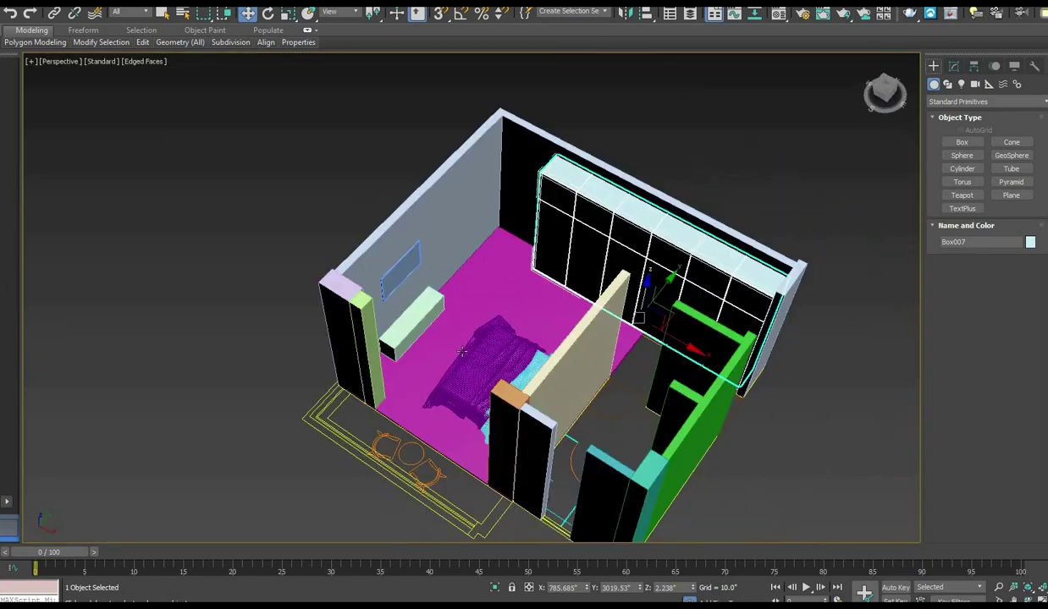
{"action": "key", "text": "alt+w"}
{"action": "scroll", "coordinate": [340, 187], "scroll_direction": "up", "scroll_amount": 3}
{"action": "key", "text": "alt+w"}
{"action": "middle_click_drag", "start_coordinate": [429, 279], "coordinate": [650, 283]}
{"action": "scroll", "coordinate": [650, 283], "scroll_direction": "up", "scroll_amount": 5}
{"action": "left_click", "coordinate": [961, 142]}
{"action": "scroll", "coordinate": [311, 350], "scroll_direction": "down", "scroll_amount": 10}
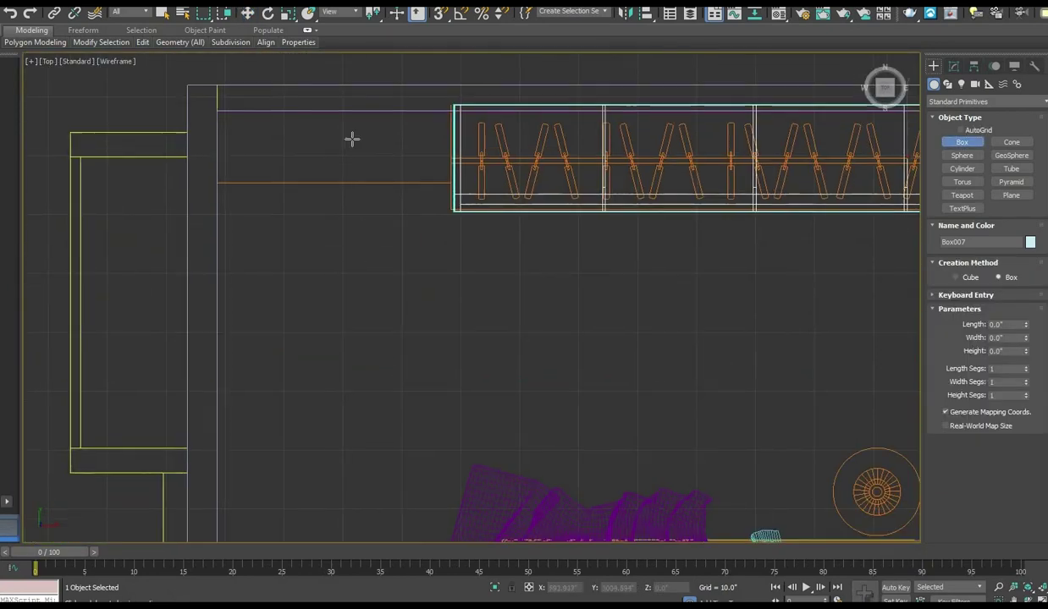
{"action": "key", "text": "alt+w"}
{"action": "scroll", "coordinate": [230, 207], "scroll_direction": "up", "scroll_amount": 8}
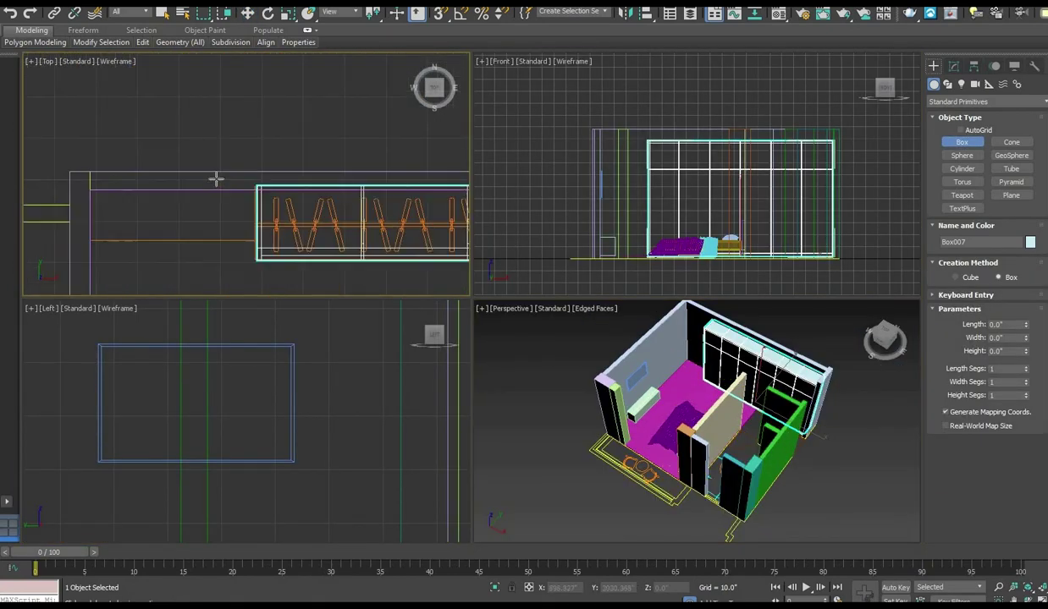
{"action": "key", "text": "alt+w"}
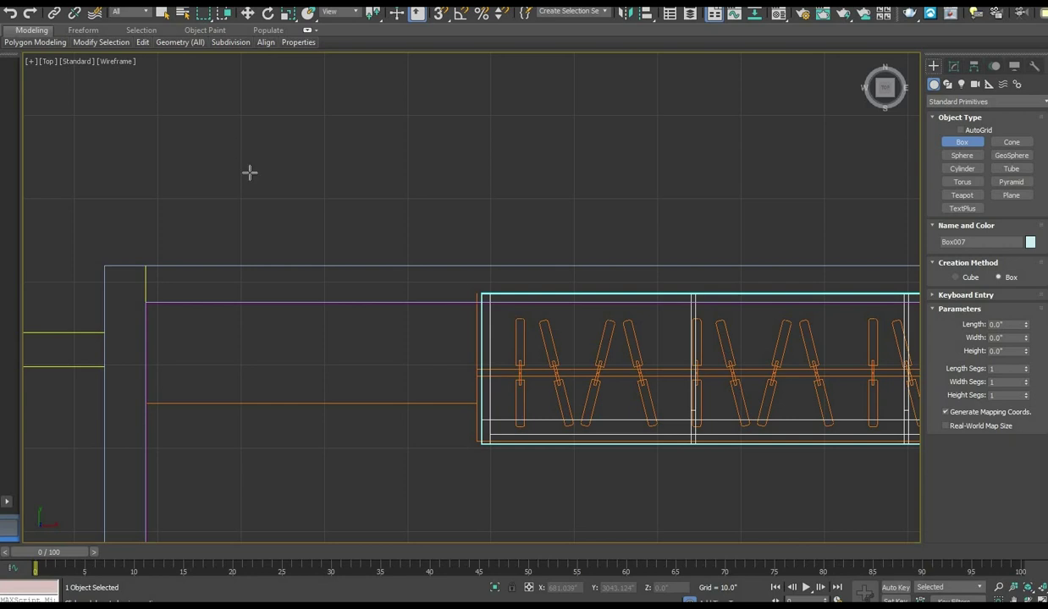
{"action": "mouse_move", "coordinate": [119, 47]}
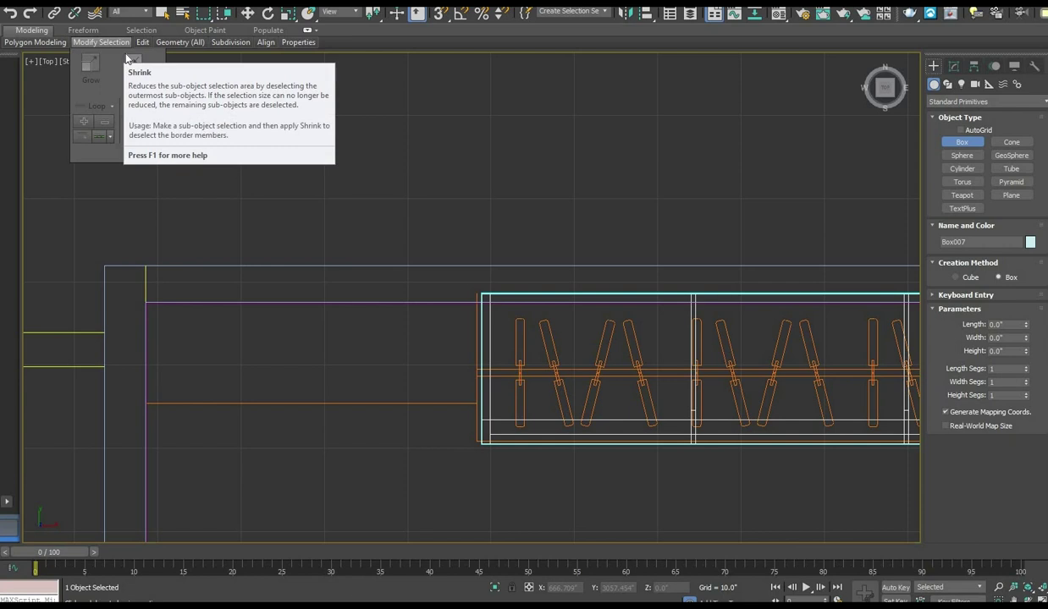
{"action": "middle_click_drag", "start_coordinate": [347, 436], "coordinate": [350, 373]}
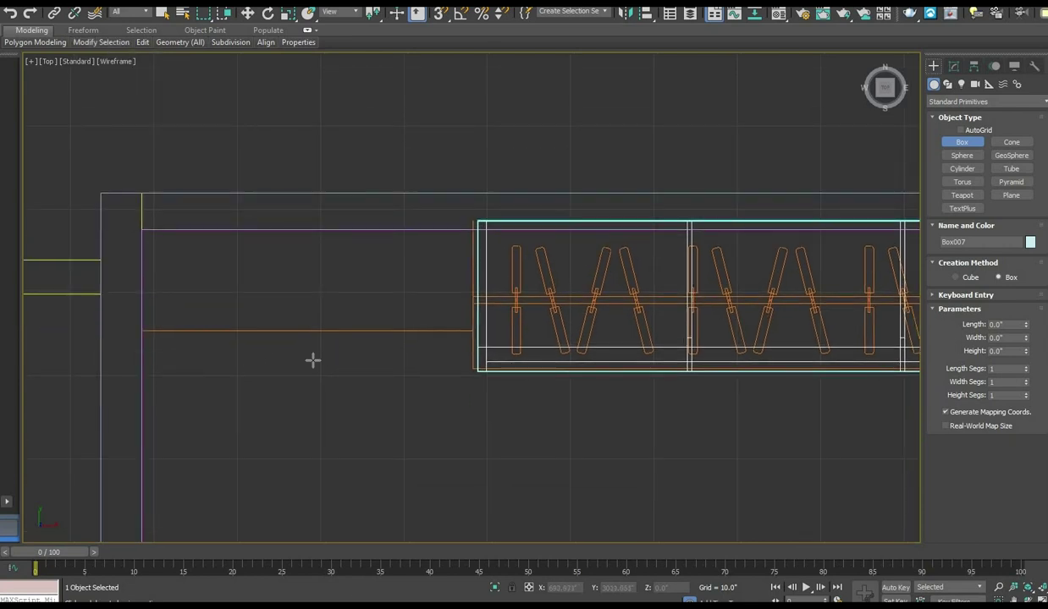
{"action": "scroll", "coordinate": [243, 302], "scroll_direction": "down", "scroll_amount": 2}
{"action": "left_click_drag", "start_coordinate": [183, 264], "coordinate": [417, 337]}
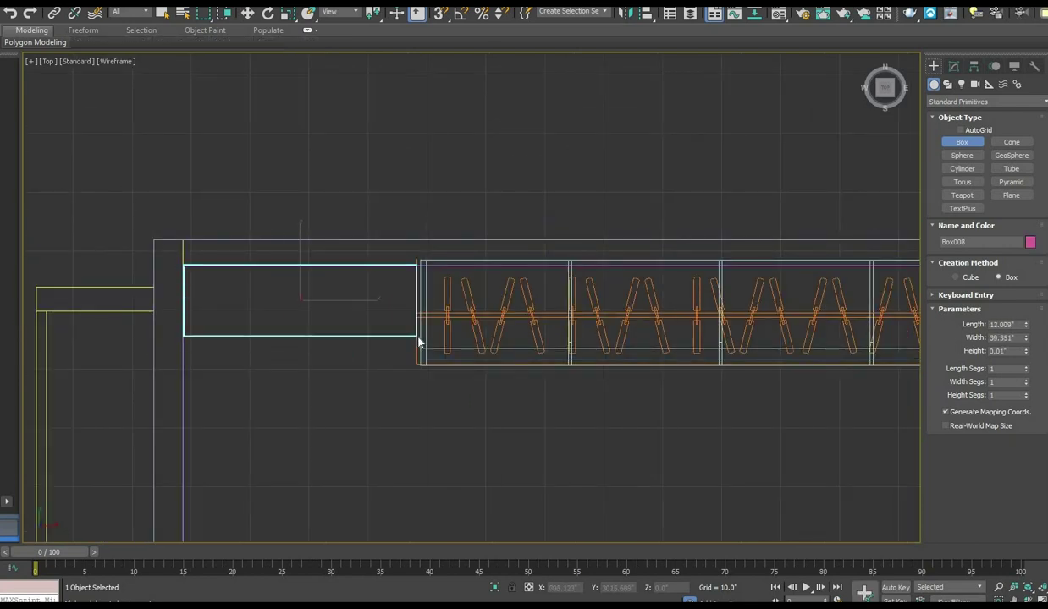
Give the new box a freehand height in the front view, rising above the neighbouring low cabinet, and finish creating it.
{"action": "key", "text": "alt+w"}
{"action": "middle_click", "coordinate": [584, 287]}
{"action": "key", "text": "alt+w"}
{"action": "scroll", "coordinate": [538, 409], "scroll_direction": "up", "scroll_amount": 3}
{"action": "middle_click_drag", "start_coordinate": [538, 409], "coordinate": [564, 352]}
{"action": "scroll", "coordinate": [110, 378], "scroll_direction": "up", "scroll_amount": 3}
{"action": "middle_click_drag", "start_coordinate": [110, 379], "coordinate": [381, 392]}
{"action": "key", "text": "w"}
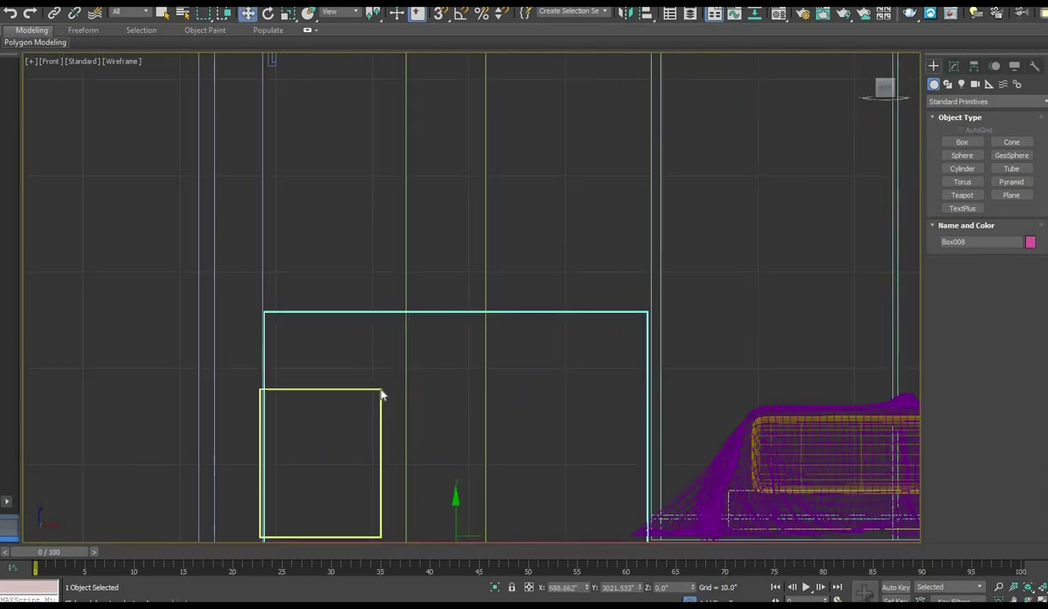
Raise the new box about 2.7" in the front view so its base lines up with the floor.
{"action": "key", "text": "alt+w"}
{"action": "middle_click", "coordinate": [619, 435]}
{"action": "key", "text": "alt+w"}
{"action": "middle_click_drag", "start_coordinate": [536, 173], "coordinate": [521, 271]}
{"action": "scroll", "coordinate": [441, 245], "scroll_direction": "up", "scroll_amount": 4}
{"action": "middle_click_drag", "start_coordinate": [317, 224], "coordinate": [377, 179], "text": "alt"}
{"action": "key", "text": "alt+w"}
{"action": "middle_click", "coordinate": [696, 200]}
{"action": "mouse_move", "coordinate": [659, 213]}
{"action": "left_mouse_down"}
{"action": "mouse_move", "coordinate": [659, 192]}
{"action": "mouse_move", "coordinate": [659, 203]}
{"action": "left_mouse_up"}
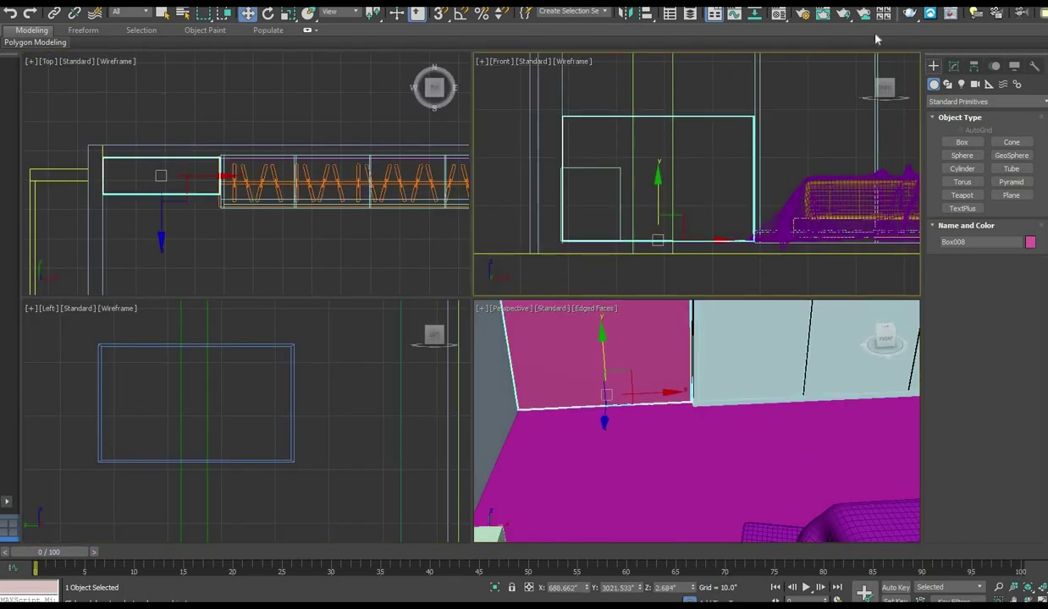
Try heights of 36" and 2'6" for the new box beside the wardrobe.
{"action": "left_click", "coordinate": [954, 66]}
{"action": "type", "text": "36"}
{"action": "key", "text": "Return"}
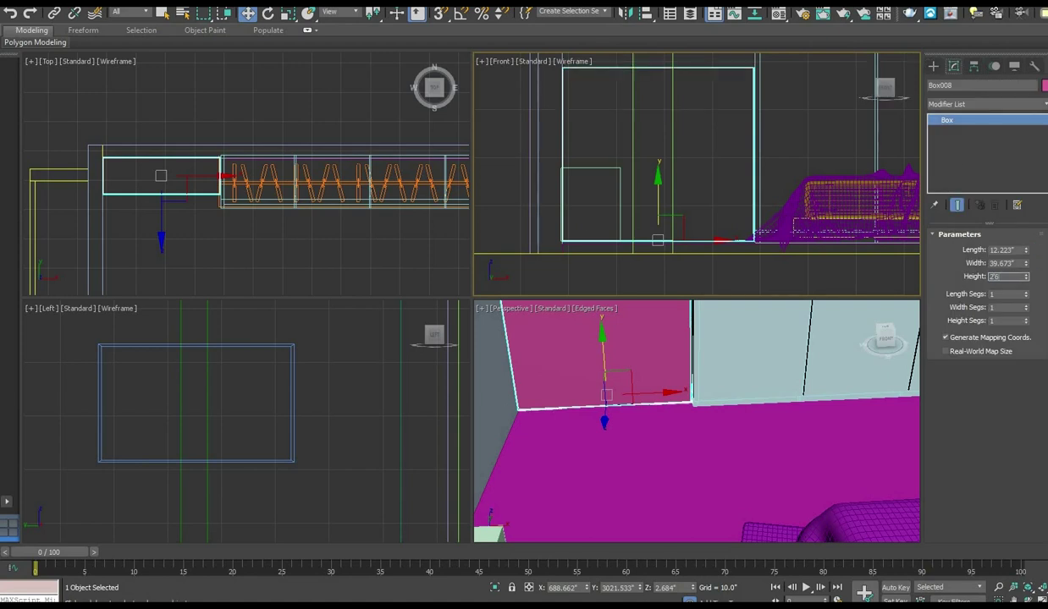
{"action": "type", "text": "2'6"}
{"action": "key", "text": "Return"}
Set the height of the box beside the wardrobe to 24".
{"action": "middle_click", "coordinate": [706, 372]}
{"action": "key", "text": "alt+w"}
{"action": "middle_click_drag", "start_coordinate": [669, 192], "coordinate": [703, 296]}
{"action": "middle_click_drag", "start_coordinate": [554, 302], "coordinate": [590, 331], "text": "alt"}
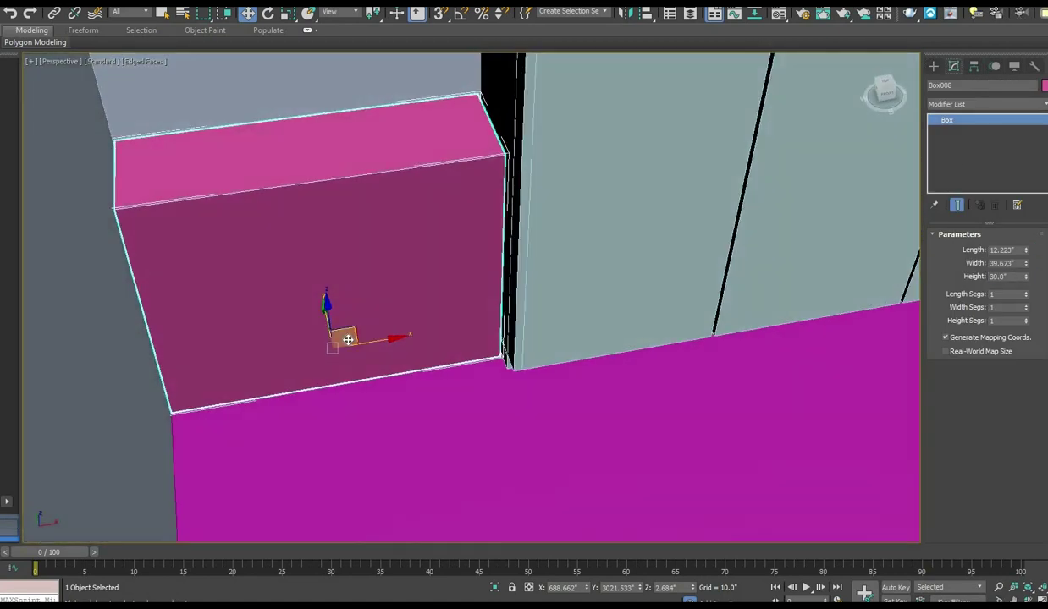
{"action": "middle_click_drag", "start_coordinate": [348, 340], "coordinate": [467, 331], "text": "alt"}
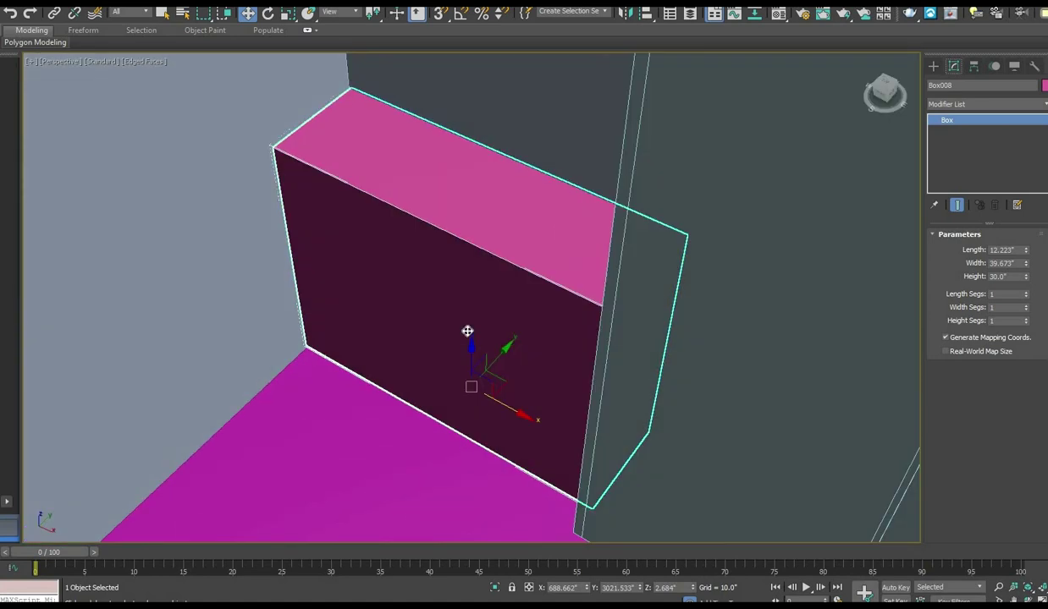
{"action": "scroll", "coordinate": [504, 326], "scroll_direction": "down", "scroll_amount": 8}
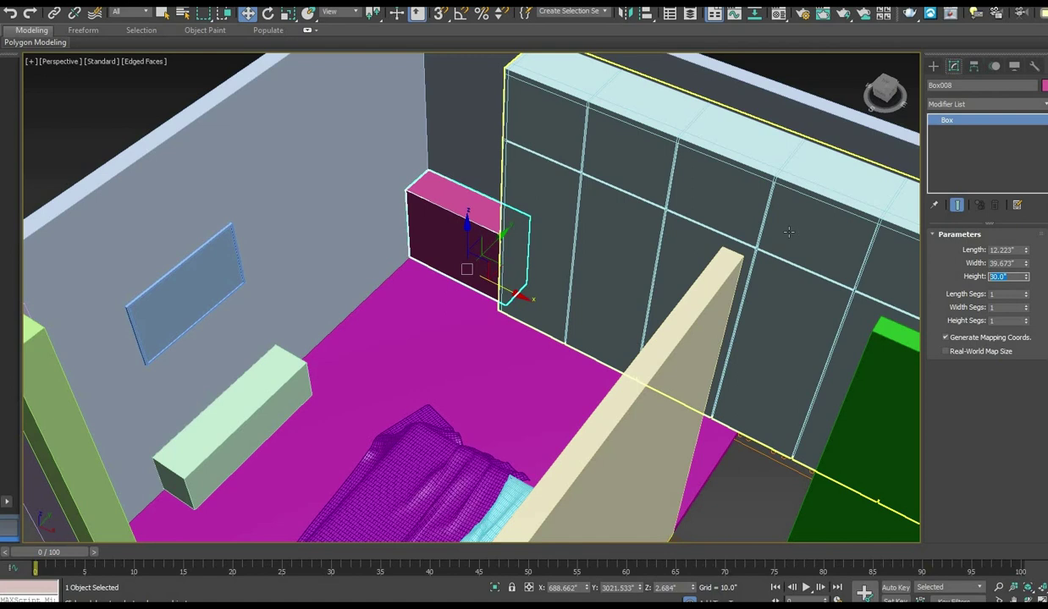
{"action": "type", "text": "4"}
{"action": "key", "text": "Return"}
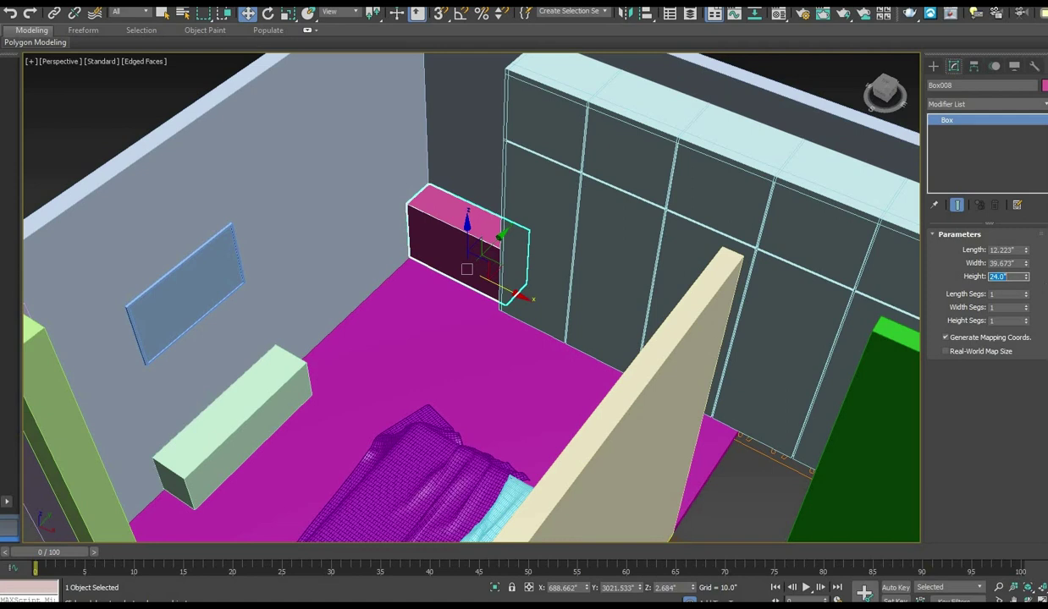
Convert the low box beside the wardrobe to an editable poly.
{"action": "scroll", "coordinate": [458, 234], "scroll_direction": "up", "scroll_amount": 5}
{"action": "right_click", "coordinate": [411, 273]}
{"action": "mouse_move", "coordinate": [463, 416]}
{"action": "left_click", "coordinate": [542, 413]}
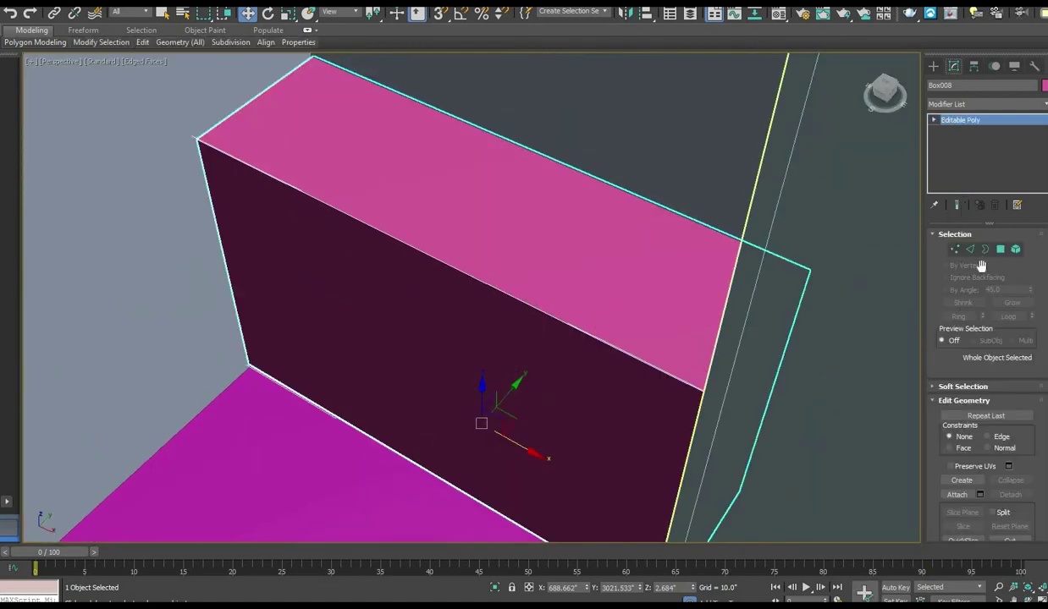
Connect the low box's lengthwise edges with 2 segments and pinch them into a narrow strip at the middle.
{"action": "left_click", "coordinate": [970, 249]}
{"action": "left_click", "coordinate": [470, 274]}
{"action": "left_click", "coordinate": [958, 317]}
{"action": "left_click", "coordinate": [1028, 475]}
{"action": "left_click", "coordinate": [480, 302]}
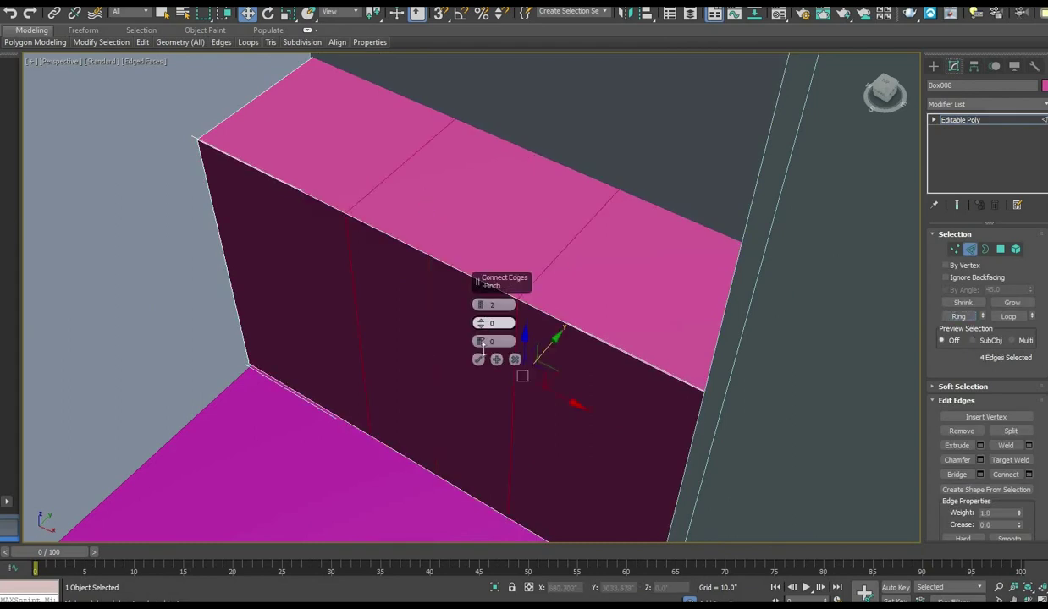
{"action": "left_click", "coordinate": [479, 360]}
Extrude the narrow middle strip on the low cabinet's front inward to form a gap between its two doors.
{"action": "middle_click_drag", "start_coordinate": [503, 402], "coordinate": [368, 241], "text": "alt"}
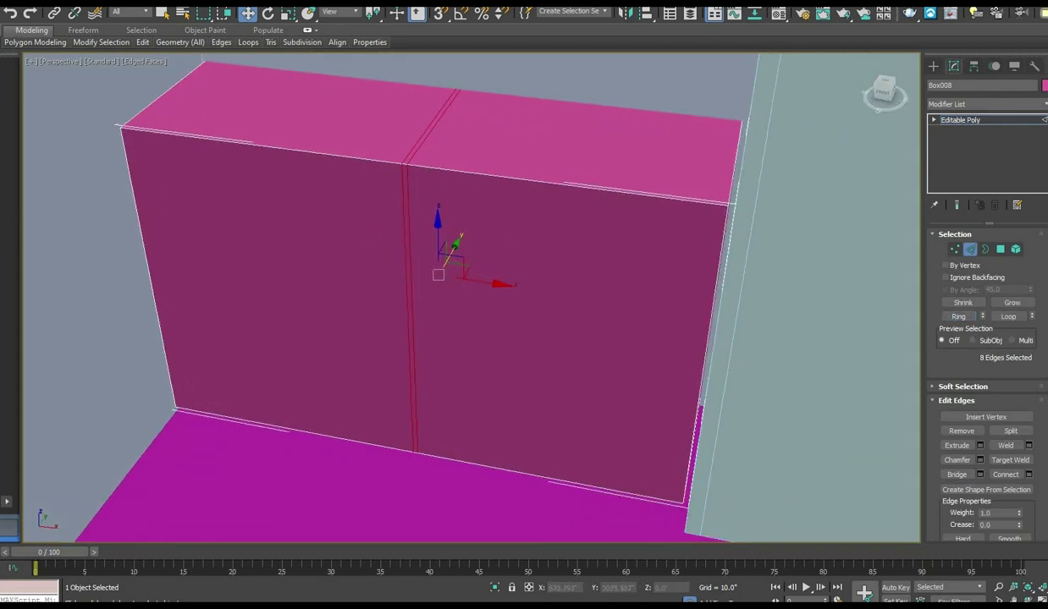
{"action": "left_click", "coordinate": [1001, 250]}
{"action": "left_click", "coordinate": [412, 358]}
{"action": "middle_click_drag", "start_coordinate": [451, 403], "coordinate": [410, 413], "text": "alt"}
{"action": "left_click", "coordinate": [980, 432]}
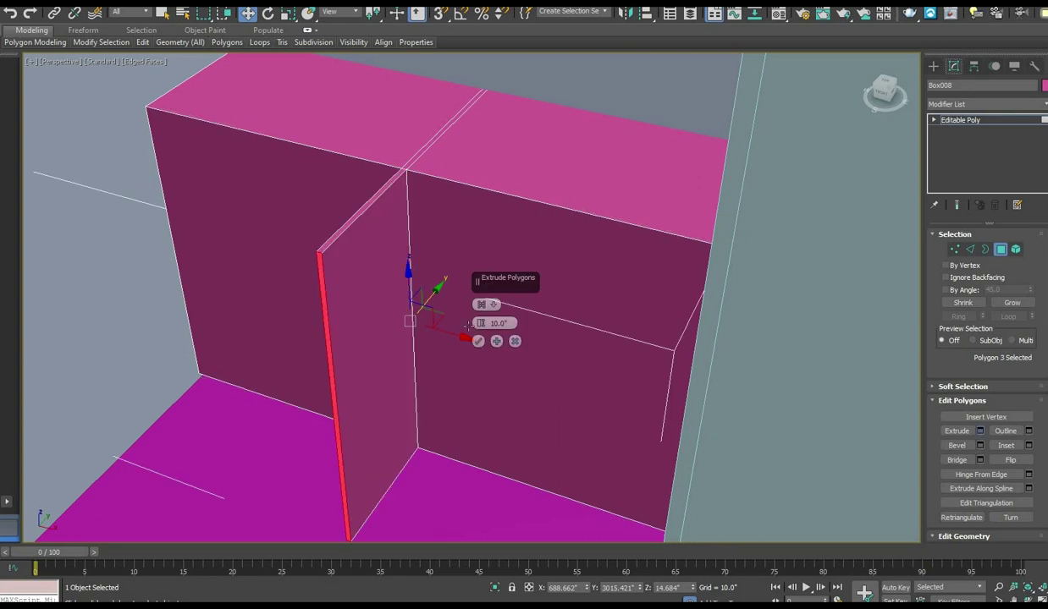
{"action": "left_click_drag", "start_coordinate": [480, 324], "coordinate": [478, 385]}
{"action": "left_click", "coordinate": [478, 340]}
{"action": "left_click", "coordinate": [484, 384]}
{"action": "scroll", "coordinate": [484, 383], "scroll_direction": "down", "scroll_amount": 6}
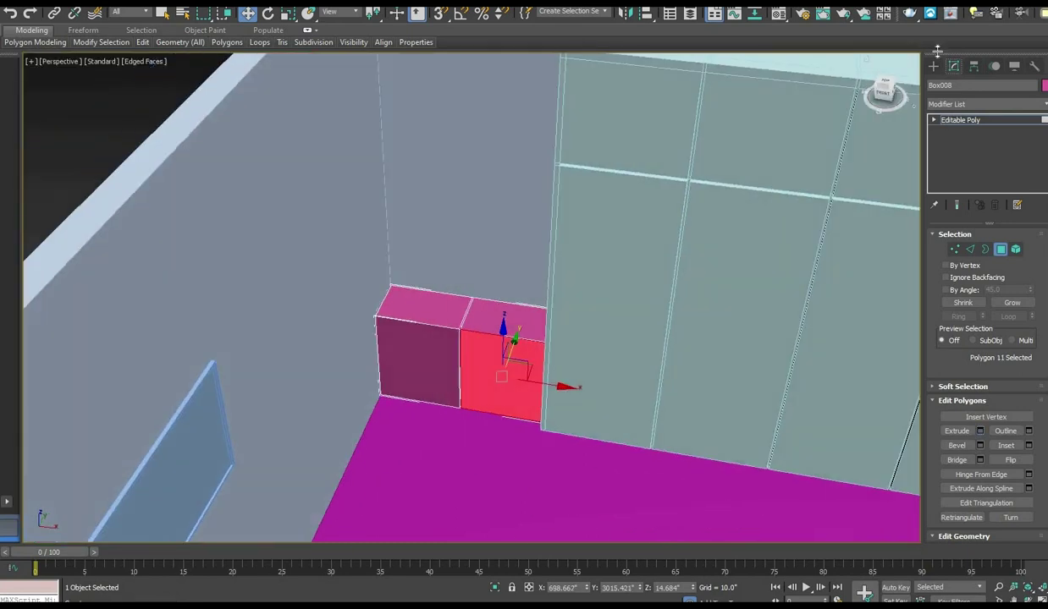
Connect the edges of each door section on the low cabinet with one segment, slid close to the cabinet's outer end.
{"action": "left_click", "coordinate": [934, 66]}
{"action": "key", "text": "alt+w"}
{"action": "middle_click_drag", "start_coordinate": [668, 182], "coordinate": [673, 176]}
{"action": "left_click", "coordinate": [954, 66]}
{"action": "left_click", "coordinate": [956, 249]}
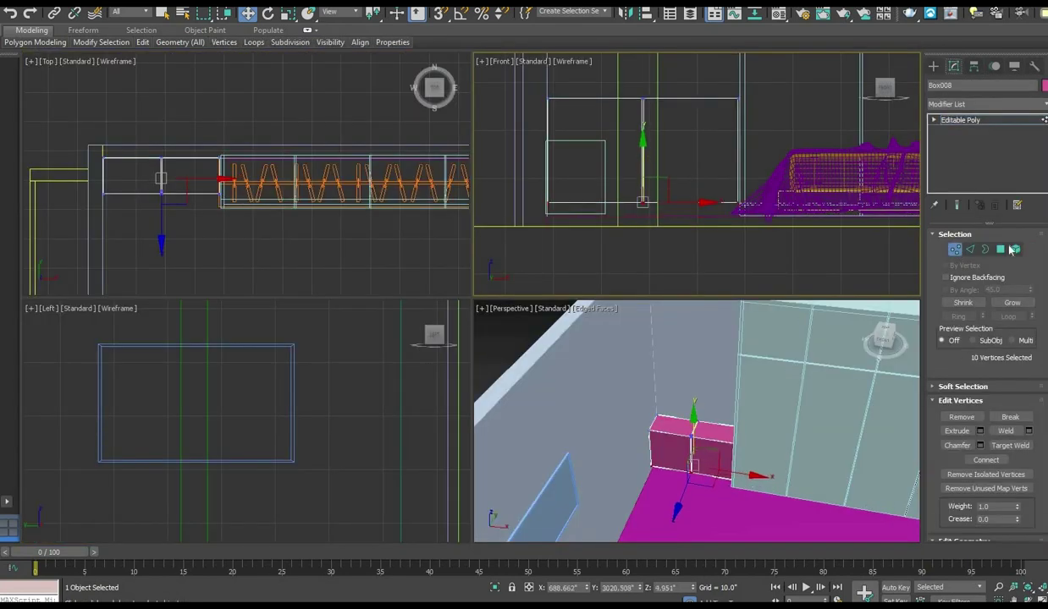
{"action": "left_click", "coordinate": [985, 249]}
{"action": "key", "text": "alt+w"}
{"action": "middle_click_drag", "start_coordinate": [688, 387], "coordinate": [506, 347]}
{"action": "key", "text": "alt+w"}
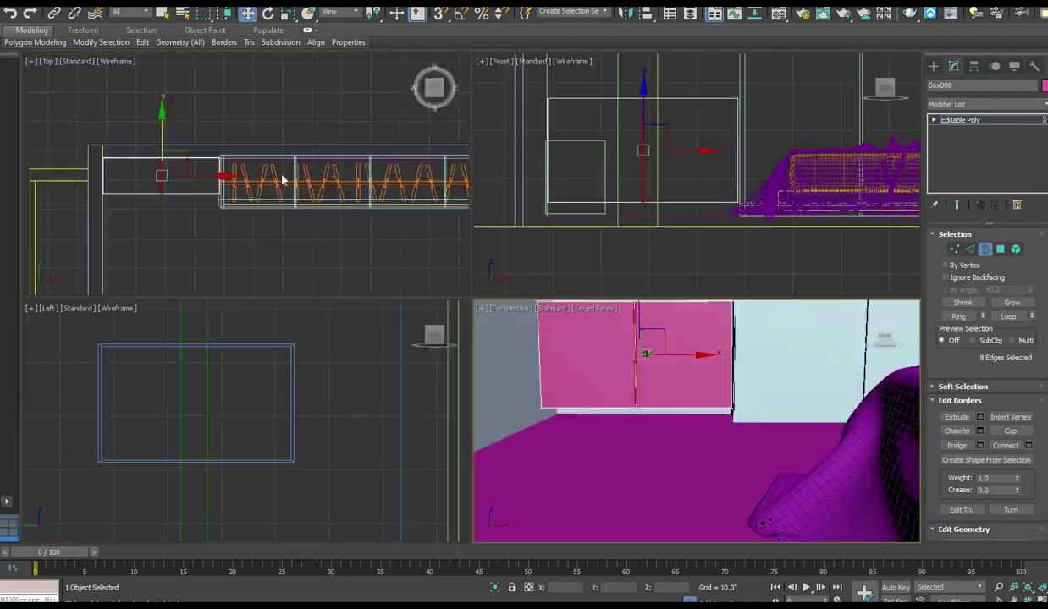
{"action": "scroll", "coordinate": [169, 176], "scroll_direction": "up", "scroll_amount": 5}
{"action": "middle_click_drag", "start_coordinate": [169, 176], "coordinate": [281, 194]}
{"action": "left_click", "coordinate": [970, 249]}
{"action": "left_click_drag", "start_coordinate": [222, 118], "coordinate": [240, 262]}
{"action": "left_click", "coordinate": [1028, 474]}
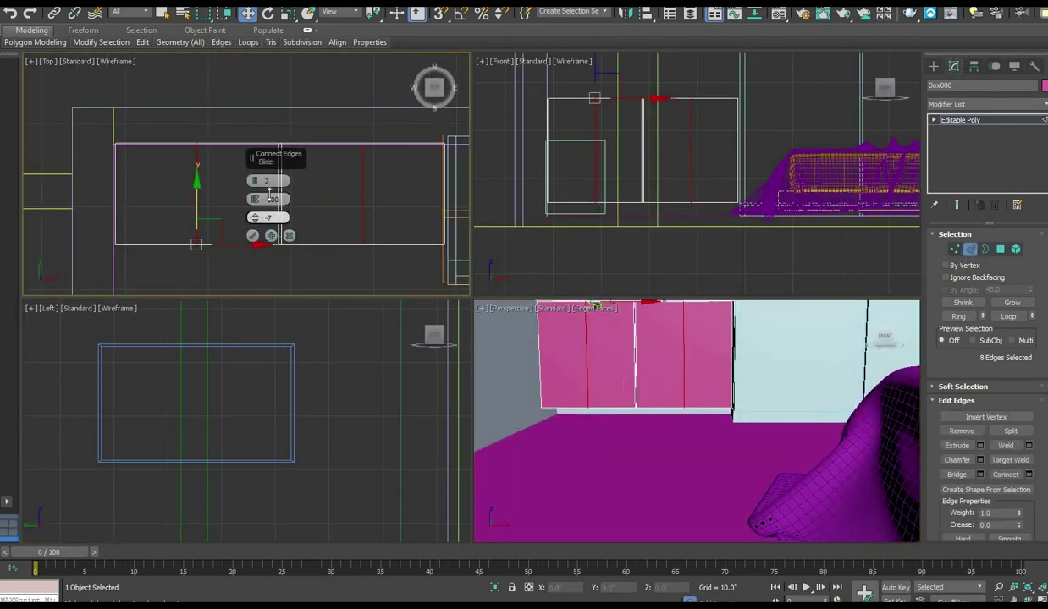
{"action": "left_click_drag", "start_coordinate": [245, 128], "coordinate": [278, 296]}
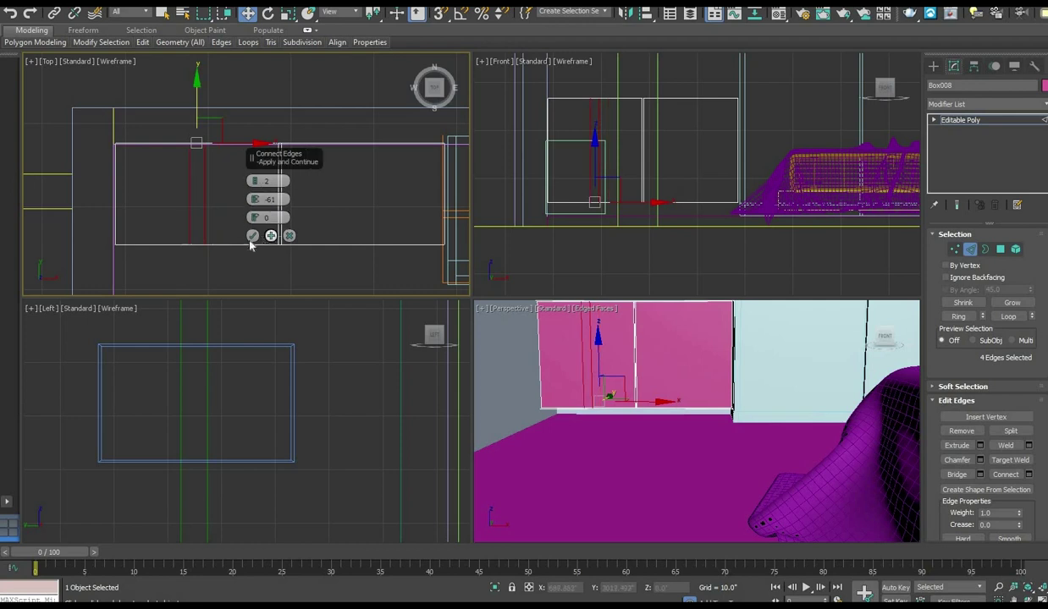
{"action": "left_click", "coordinate": [252, 235]}
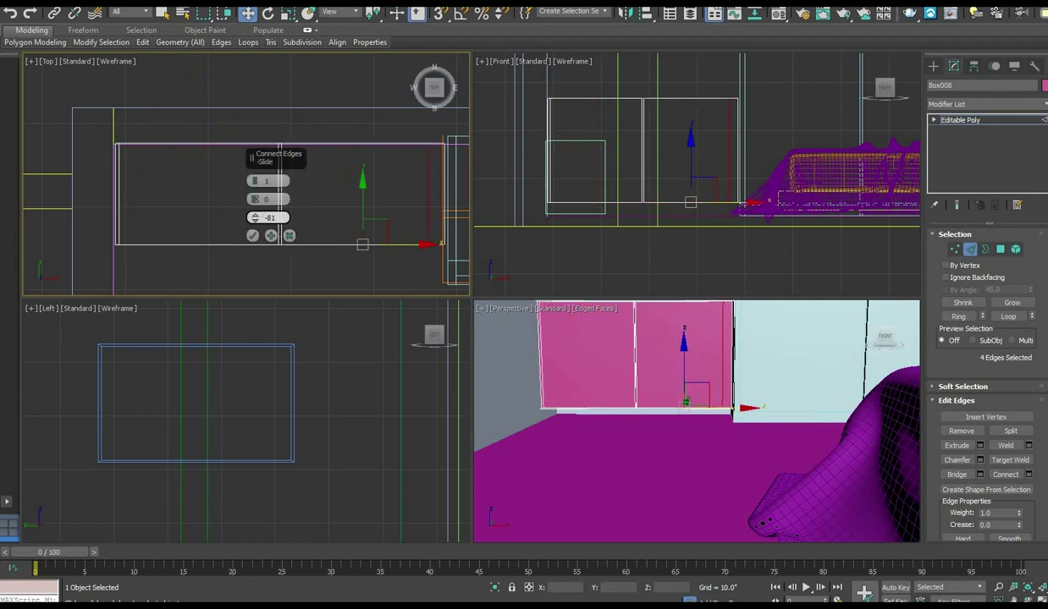
Extrude the two narrow strips at the outer ends of the low cabinet's front inward to form side gaps.
{"action": "left_click", "coordinate": [1001, 249]}
{"action": "scroll", "coordinate": [690, 374], "scroll_direction": "up", "scroll_amount": 4}
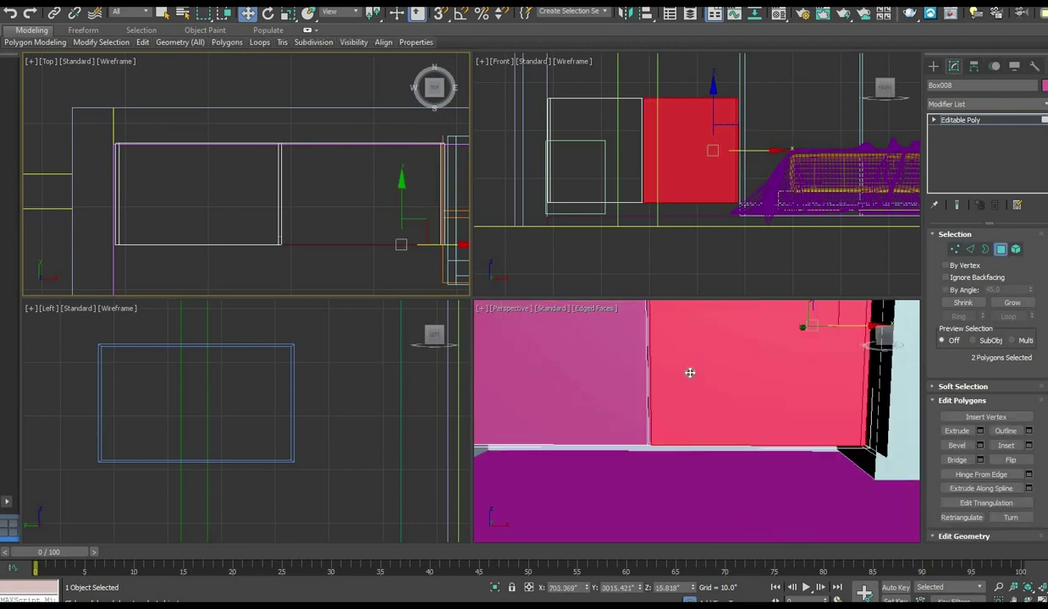
{"action": "key", "text": "alt+w"}
{"action": "middle_click_drag", "start_coordinate": [656, 402], "coordinate": [714, 386], "text": "alt"}
{"action": "scroll", "coordinate": [809, 335], "scroll_direction": "up", "scroll_amount": 4}
{"action": "left_click", "coordinate": [810, 335]}
{"action": "scroll", "coordinate": [810, 335], "scroll_direction": "down", "scroll_amount": 4}
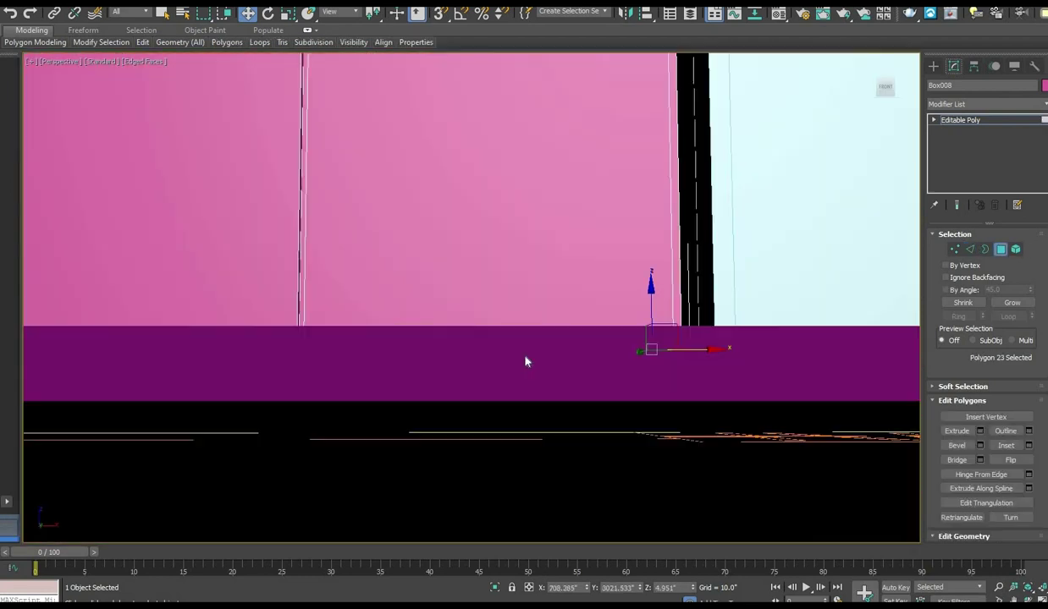
{"action": "middle_click_drag", "start_coordinate": [526, 362], "coordinate": [372, 400], "text": "alt"}
{"action": "scroll", "coordinate": [107, 332], "scroll_direction": "up", "scroll_amount": 4}
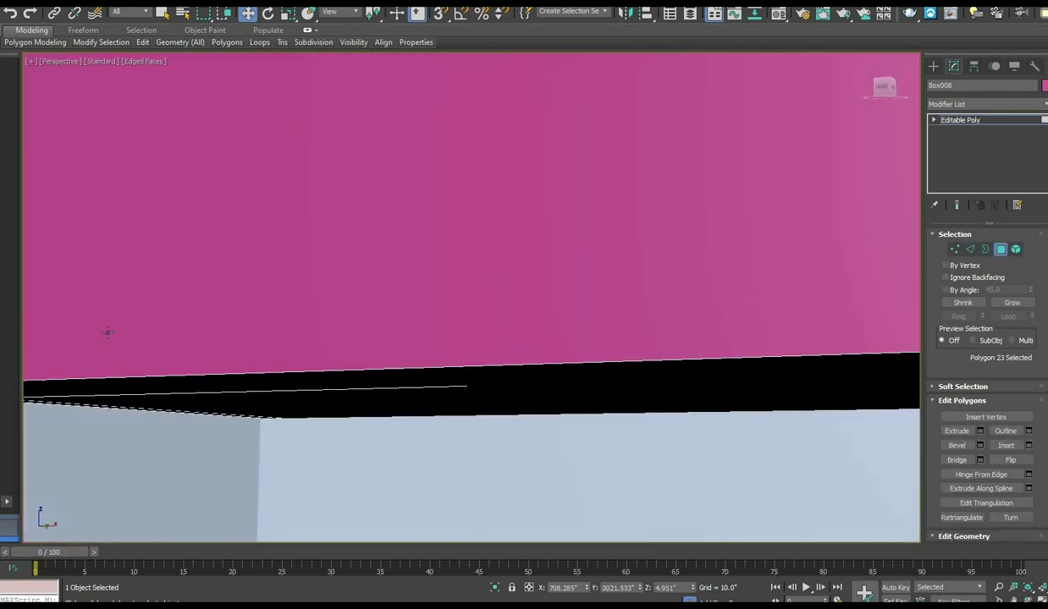
{"action": "left_click", "coordinate": [106, 408], "text": "ctrl"}
{"action": "scroll", "coordinate": [106, 408], "scroll_direction": "down", "scroll_amount": 4}
{"action": "middle_click_drag", "start_coordinate": [421, 357], "coordinate": [417, 446], "text": "alt"}
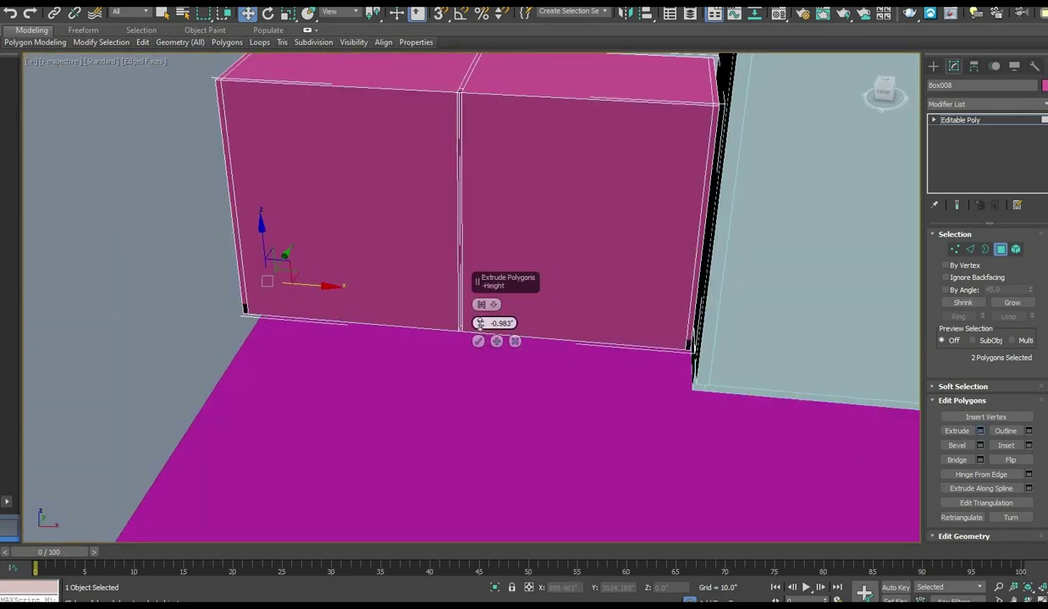
{"action": "left_click", "coordinate": [479, 396]}
Set the height of the long box below the wall-mounted panel to about 11.9" and raise it off the floor.
{"action": "scroll", "coordinate": [500, 409], "scroll_direction": "down", "scroll_amount": 5}
{"action": "scroll", "coordinate": [503, 412], "scroll_direction": "up", "scroll_amount": 3}
{"action": "middle_click_drag", "start_coordinate": [502, 411], "coordinate": [415, 318], "text": "alt"}
{"action": "scroll", "coordinate": [766, 323], "scroll_direction": "down", "scroll_amount": 5}
{"action": "middle_click_drag", "start_coordinate": [415, 318], "coordinate": [213, 377], "text": "alt"}
{"action": "left_click", "coordinate": [933, 66]}
{"action": "scroll", "coordinate": [154, 396], "scroll_direction": "up", "scroll_amount": 5}
{"action": "middle_click_drag", "start_coordinate": [154, 396], "coordinate": [359, 381]}
{"action": "left_click", "coordinate": [349, 439]}
{"action": "left_click", "coordinate": [954, 66]}
{"action": "left_click_drag", "start_coordinate": [1026, 283], "coordinate": [1026, 306]}
{"action": "left_click_drag", "start_coordinate": [407, 398], "coordinate": [406, 377]}
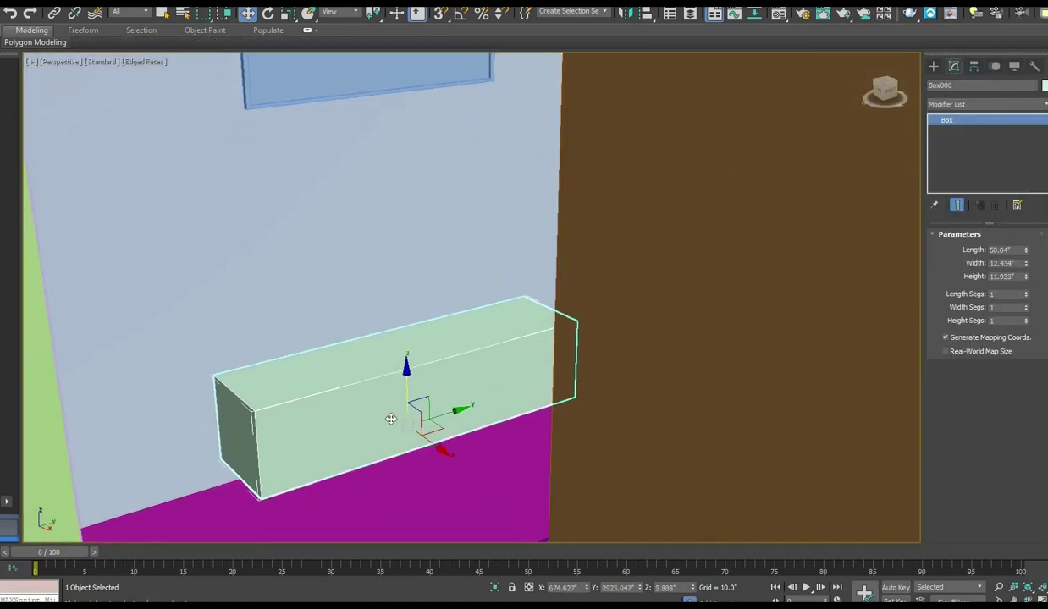
Convert the long box to an editable poly and connect its lengthwise edges to divide the front into three sections with narrow strips.
{"action": "right_click", "coordinate": [390, 420]}
{"action": "mouse_move", "coordinate": [414, 548]}
{"action": "left_click", "coordinate": [528, 558]}
{"action": "left_click", "coordinate": [971, 249]}
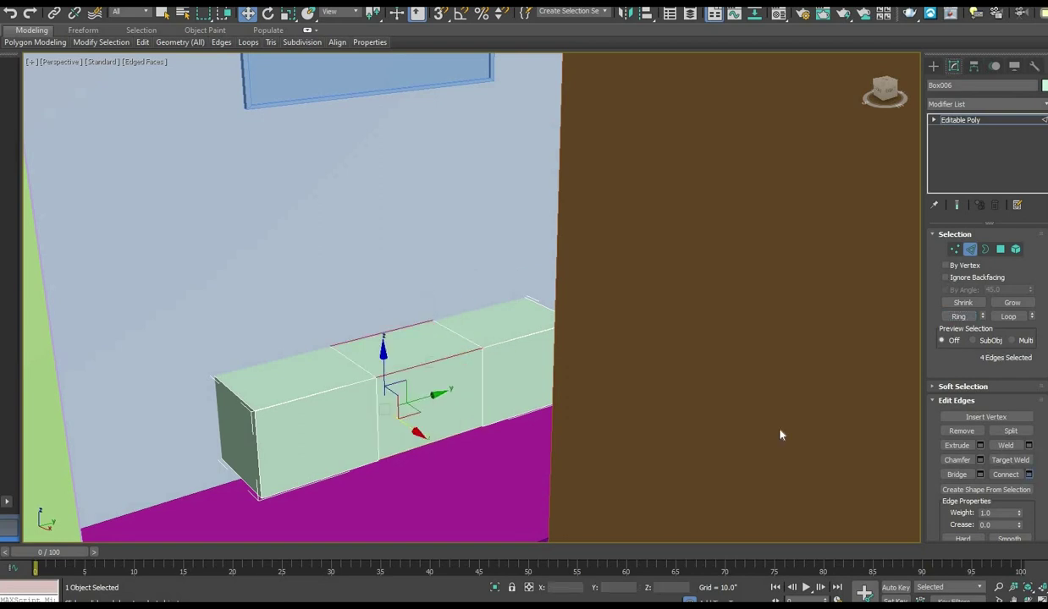
Extrude the two narrow strips on the long box's front to form the gaps between its three sections.
{"action": "left_click", "coordinate": [1001, 249]}
{"action": "scroll", "coordinate": [381, 428], "scroll_direction": "up", "scroll_amount": 4}
{"action": "middle_click_drag", "start_coordinate": [381, 427], "coordinate": [392, 399], "text": "alt"}
{"action": "key", "text": "shift+e"}
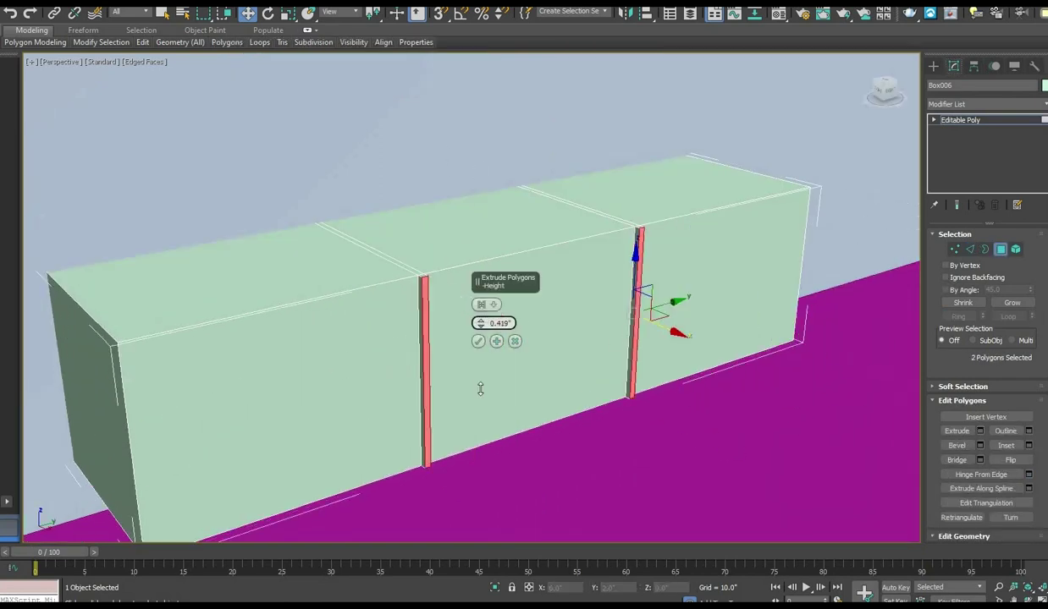
{"action": "left_click", "coordinate": [479, 341]}
{"action": "left_click", "coordinate": [551, 372]}
{"action": "scroll", "coordinate": [614, 397], "scroll_direction": "down", "scroll_amount": 7}
{"action": "left_click", "coordinate": [934, 66]}
Assign the 01 - Default material to all objects in the scene.
{"action": "left_click", "coordinate": [584, 244]}
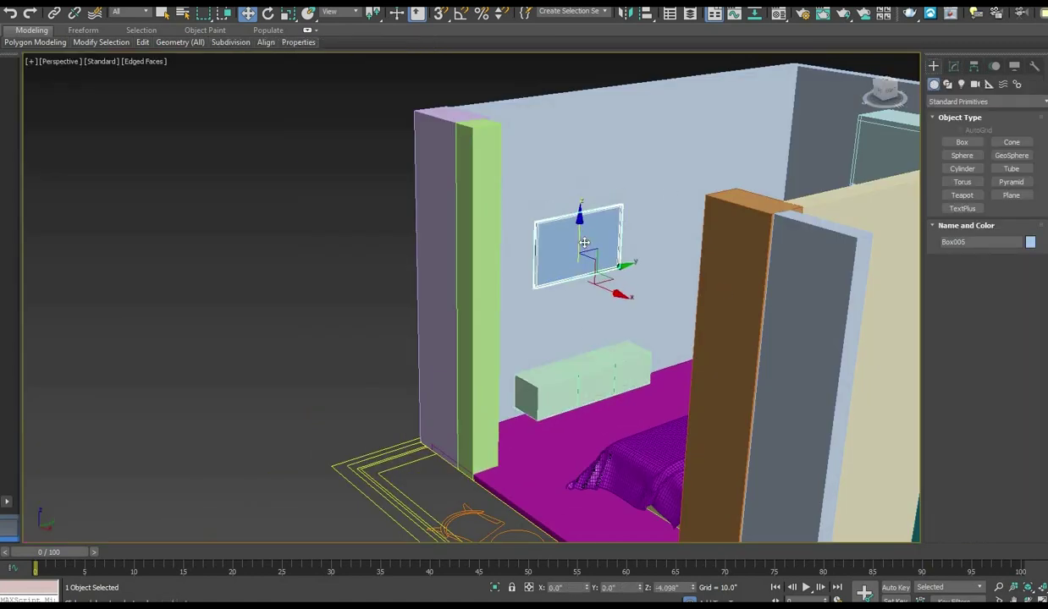
{"action": "left_click", "coordinate": [635, 325]}
{"action": "scroll", "coordinate": [636, 326], "scroll_direction": "down", "scroll_amount": 2}
{"action": "scroll", "coordinate": [636, 325], "scroll_direction": "down", "scroll_amount": 8}
{"action": "middle_click_drag", "start_coordinate": [636, 326], "coordinate": [614, 372], "text": "alt"}
{"action": "left_click_drag", "start_coordinate": [579, 184], "coordinate": [907, 485]}
{"action": "key", "text": "m"}
{"action": "left_click", "coordinate": [602, 364]}
{"action": "middle_click_drag", "start_coordinate": [602, 423], "coordinate": [603, 346], "text": "alt"}
{"action": "key", "text": "z"}
{"action": "key", "text": "alt+w"}
{"action": "left_click_drag", "start_coordinate": [540, 193], "coordinate": [540, 192]}
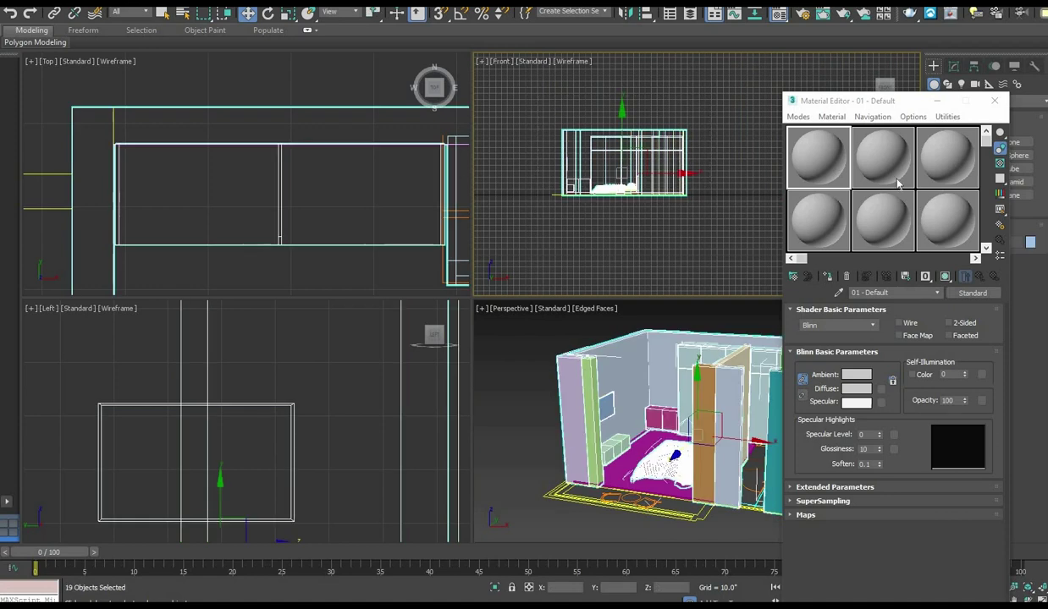
{"action": "left_click", "coordinate": [828, 276]}
{"action": "left_click_drag", "start_coordinate": [756, 222], "coordinate": [755, 222]}
{"action": "left_click", "coordinate": [828, 276]}
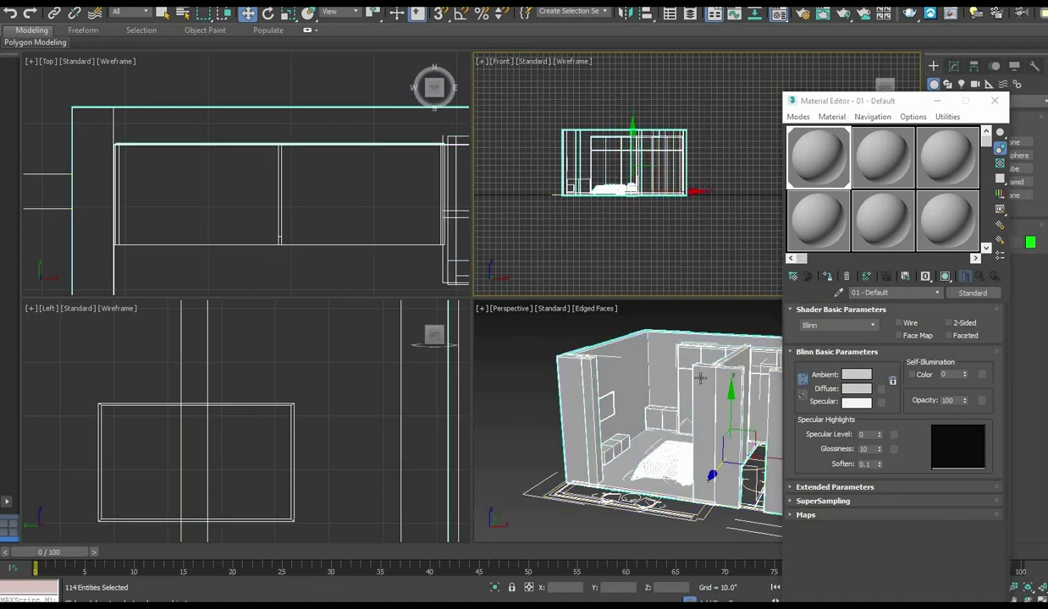
Clear the selection and toggle the edged-faces display in the perspective view.
{"action": "left_click", "coordinate": [700, 378]}
{"action": "key", "text": "alt+w"}
{"action": "key", "text": "F4"}
{"action": "middle_click_drag", "start_coordinate": [474, 377], "coordinate": [538, 348], "text": "alt"}
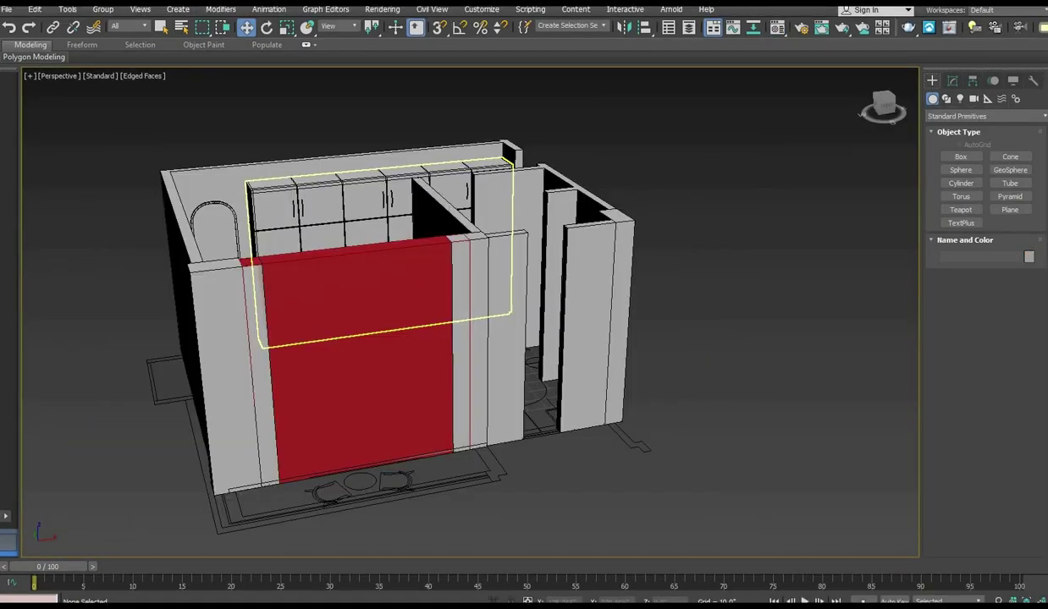
Create a box about 82.5" wide and 88.5" long over the window frame in the front view.
{"action": "left_click", "coordinate": [968, 158]}
{"action": "key", "text": "alt+w"}
{"action": "middle_click_drag", "start_coordinate": [603, 248], "coordinate": [571, 226]}
{"action": "key", "text": "alt+w"}
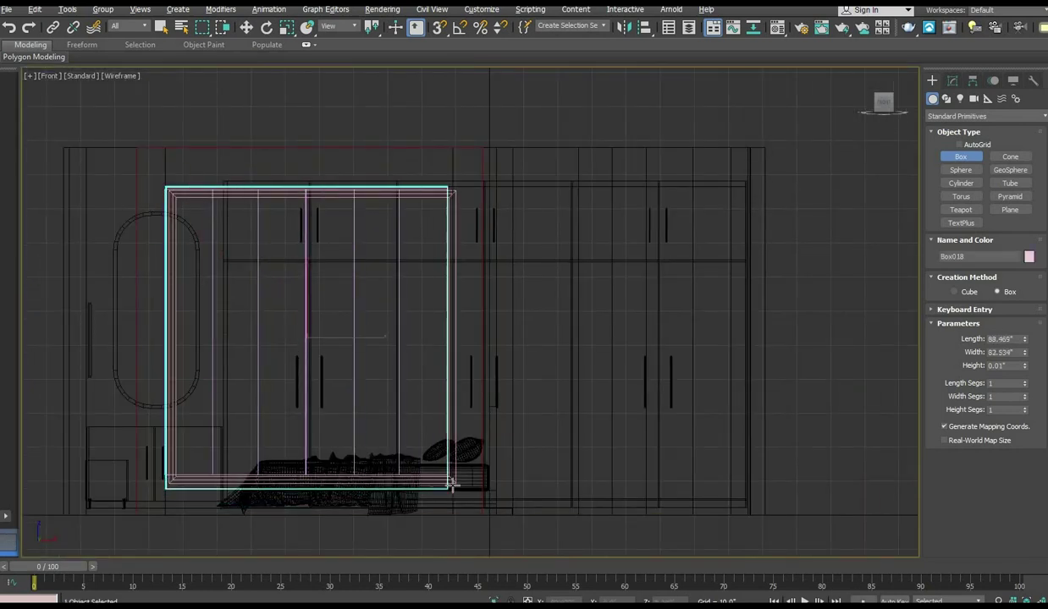
{"action": "key", "text": "alt+w"}
{"action": "right_click", "coordinate": [506, 426]}
Move the new box so that it passes completely through the red window wall.
{"action": "key", "text": "alt+w"}
{"action": "key", "text": "w"}
{"action": "left_click_drag", "start_coordinate": [281, 226], "coordinate": [356, 326]}
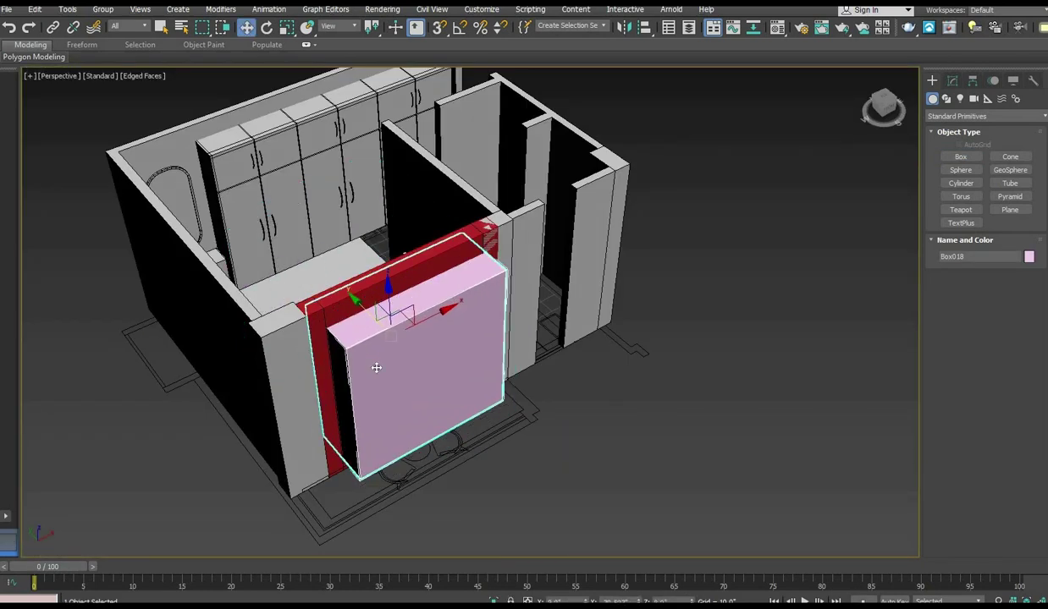
{"action": "middle_click_drag", "start_coordinate": [374, 367], "coordinate": [400, 323], "text": "alt"}
{"action": "key", "text": "alt+w"}
{"action": "right_click", "coordinate": [295, 237]}
{"action": "key", "text": "alt+w"}
{"action": "middle_click_drag", "start_coordinate": [823, 428], "coordinate": [569, 320]}
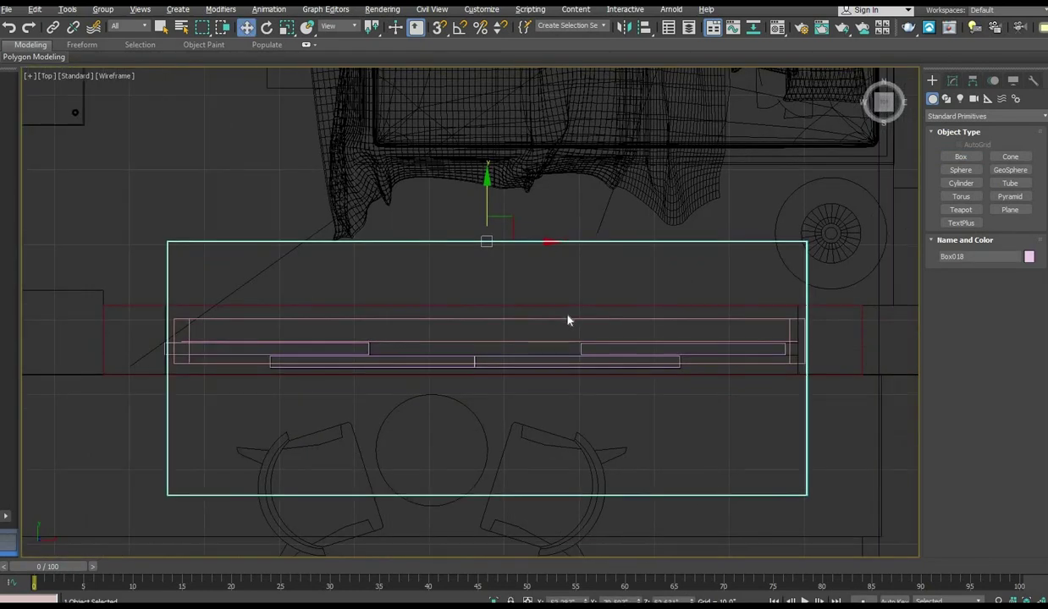
{"action": "key", "text": "alt+w"}
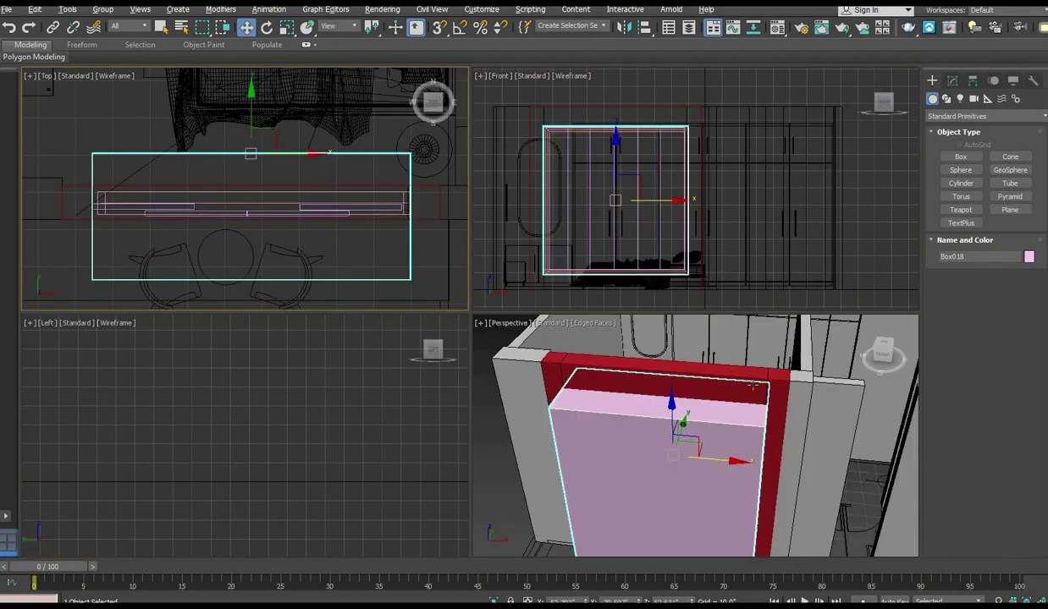
Cut the window opening in the red wall by subtracting the box with ProBoolean.
{"action": "left_click", "coordinate": [746, 380]}
{"action": "left_click", "coordinate": [959, 115]}
{"action": "left_click", "coordinate": [952, 154]}
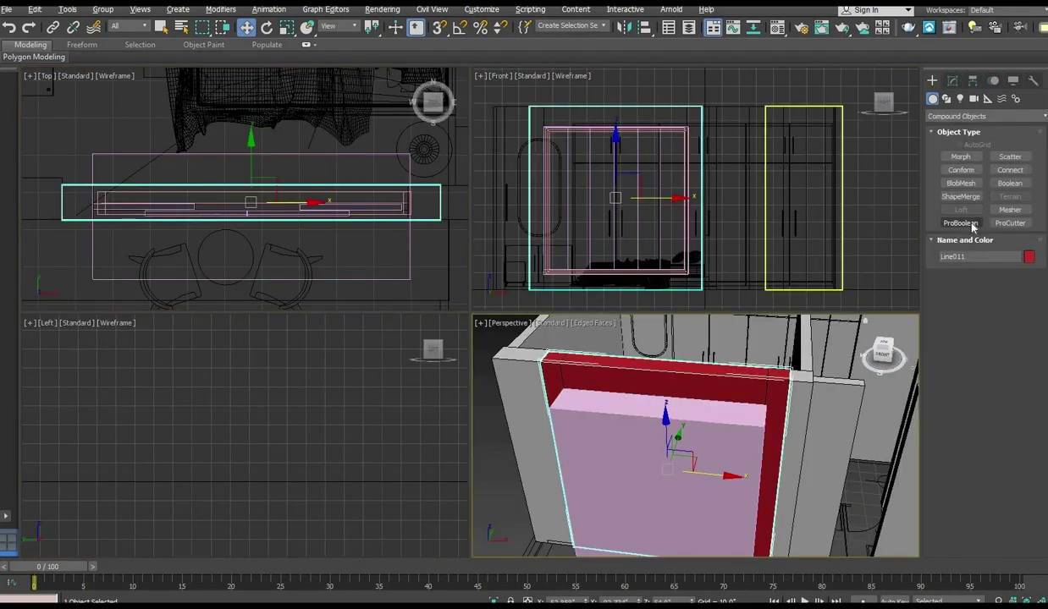
{"action": "left_click", "coordinate": [972, 227]}
{"action": "left_click", "coordinate": [985, 292]}
{"action": "left_click", "coordinate": [739, 468]}
{"action": "middle_click_drag", "start_coordinate": [739, 468], "coordinate": [774, 391], "text": "alt"}
{"action": "key", "text": "w"}
Examine how the window panels and frame fit in the newly cut wall opening.
{"action": "left_click", "coordinate": [678, 402]}
{"action": "middle_click_drag", "start_coordinate": [678, 402], "coordinate": [658, 523], "text": "alt"}
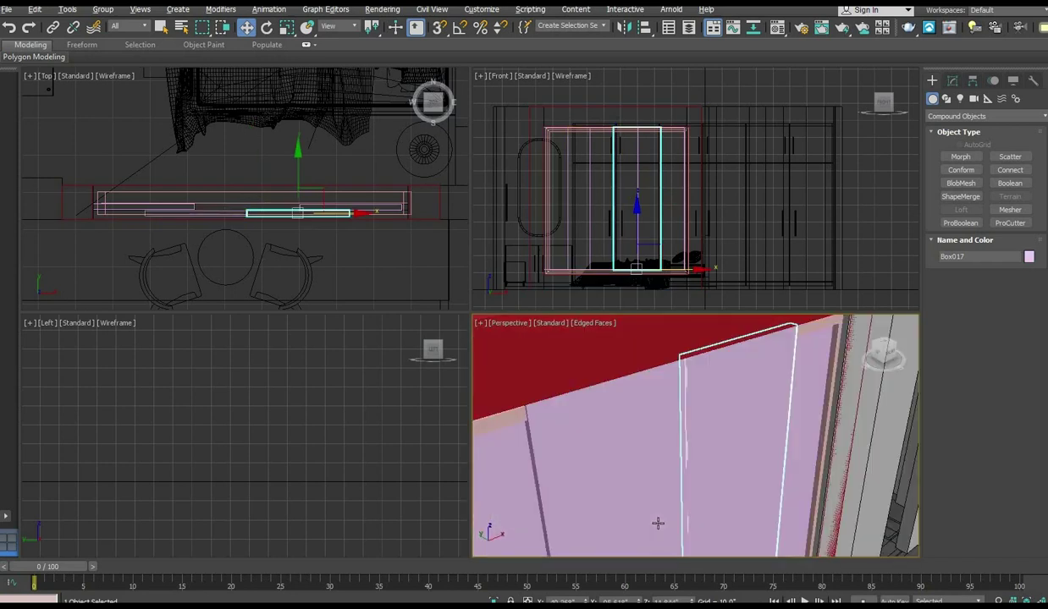
{"action": "scroll", "coordinate": [658, 523], "scroll_direction": "down", "scroll_amount": 3}
{"action": "scroll", "coordinate": [271, 254], "scroll_direction": "up", "scroll_amount": 2}
{"action": "middle_click_drag", "start_coordinate": [538, 187], "coordinate": [564, 160]}
{"action": "right_click", "coordinate": [535, 362]}
{"action": "key", "text": "alt+w"}
{"action": "middle_click_drag", "start_coordinate": [536, 362], "coordinate": [508, 315], "text": "alt"}
{"action": "left_click", "coordinate": [178, 276]}
{"action": "middle_click_drag", "start_coordinate": [351, 338], "coordinate": [370, 288], "text": "alt"}
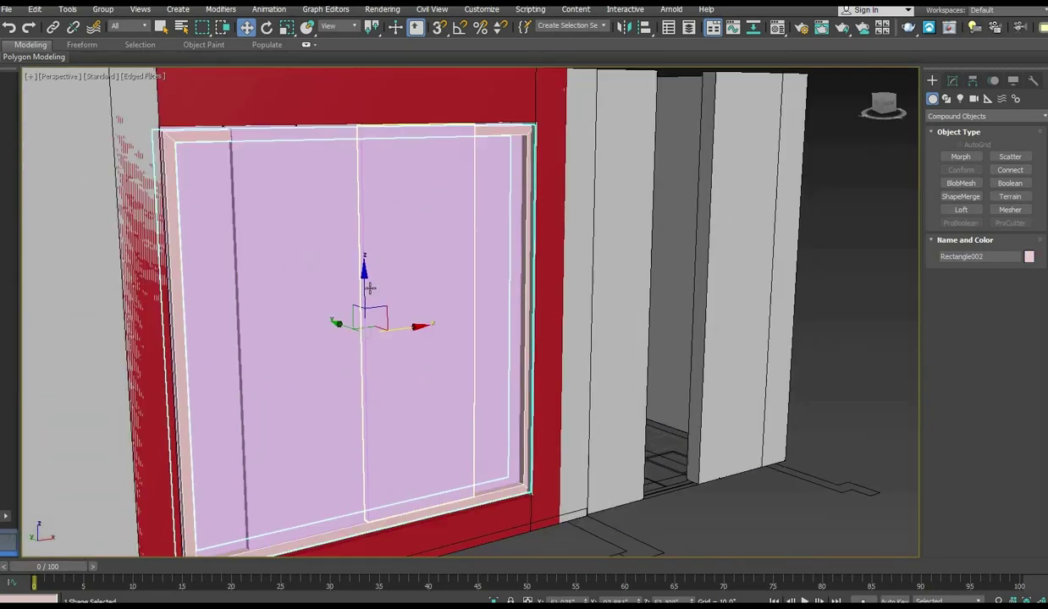
Move the window-side vertices of the wall piece overlapping the red wall's right end away from the opening.
{"action": "left_click", "coordinate": [675, 297]}
{"action": "middle_click_drag", "start_coordinate": [675, 296], "coordinate": [421, 393], "text": "alt"}
{"action": "left_click", "coordinate": [421, 392]}
{"action": "left_click", "coordinate": [480, 191]}
{"action": "left_click", "coordinate": [440, 182]}
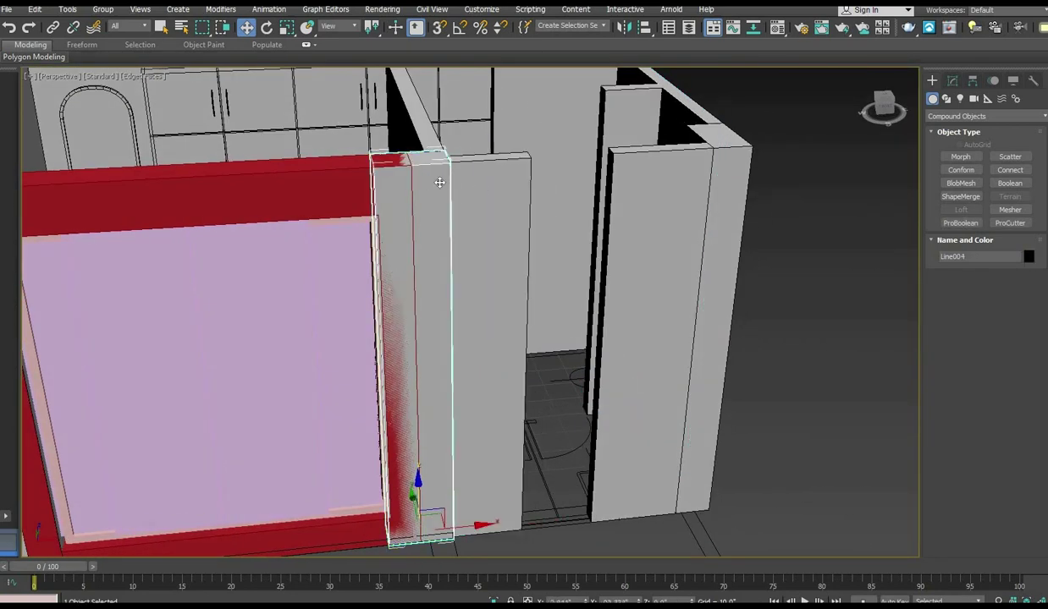
{"action": "left_click", "coordinate": [951, 80]}
{"action": "key", "text": "alt+w"}
{"action": "scroll", "coordinate": [300, 144], "scroll_direction": "up", "scroll_amount": 3}
{"action": "middle_click_drag", "start_coordinate": [300, 144], "coordinate": [266, 238]}
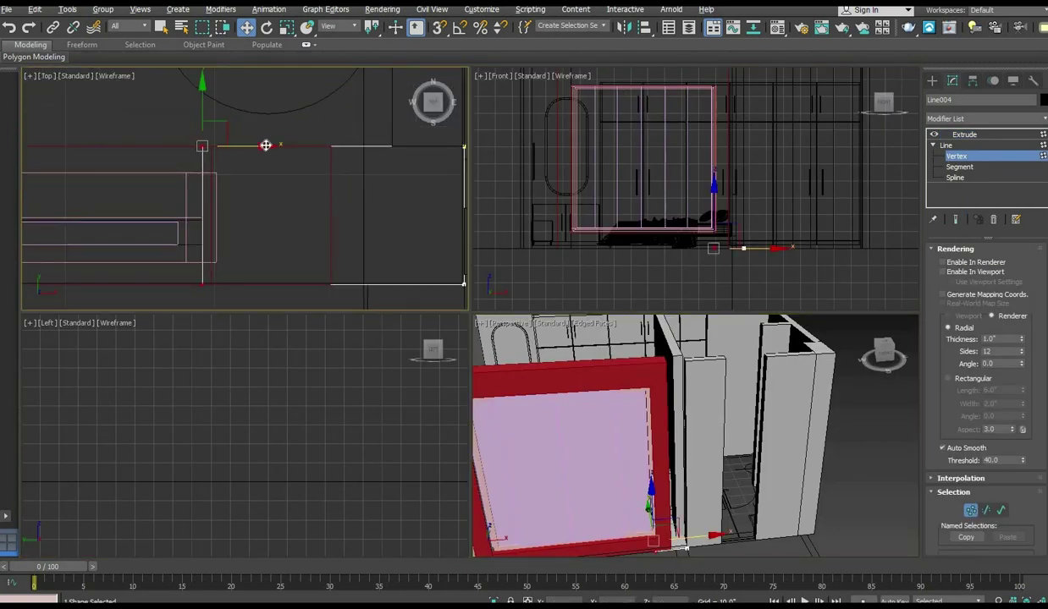
{"action": "middle_click_drag", "start_coordinate": [671, 383], "coordinate": [695, 483], "text": "alt"}
{"action": "scroll", "coordinate": [316, 218], "scroll_direction": "down", "scroll_amount": 2}
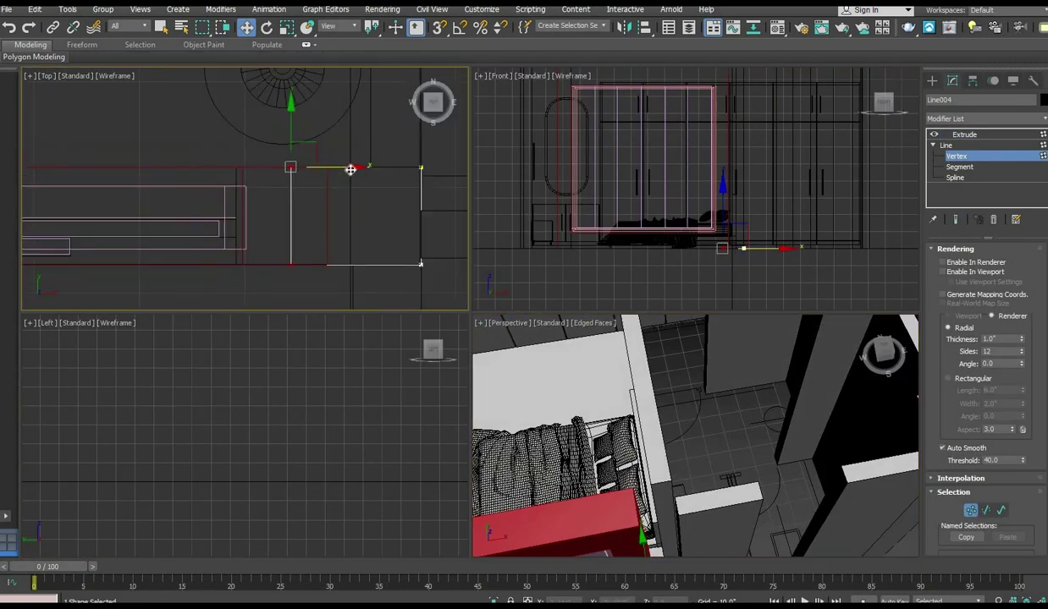
{"action": "left_click", "coordinate": [965, 135]}
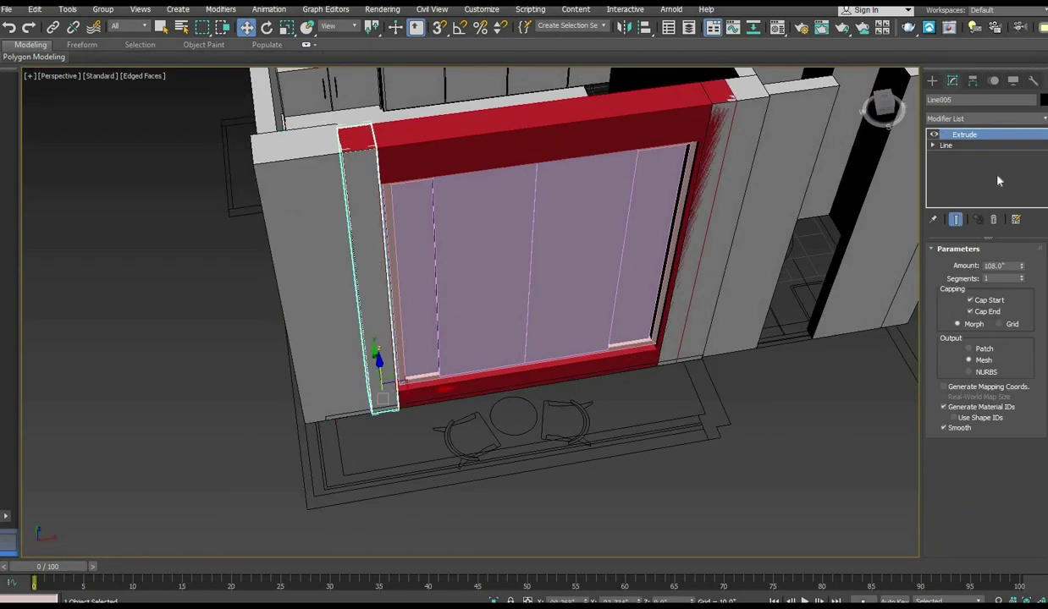
Move the window-side vertices of the wall piece at the red wall's left end away from the opening.
{"action": "key", "text": "alt+w"}
{"action": "scroll", "coordinate": [503, 182], "scroll_direction": "down", "scroll_amount": 2}
{"action": "middle_click_drag", "start_coordinate": [85, 222], "coordinate": [352, 212]}
{"action": "scroll", "coordinate": [243, 211], "scroll_direction": "up", "scroll_amount": 4}
{"action": "left_click_drag", "start_coordinate": [199, 164], "coordinate": [244, 264]}
{"action": "scroll", "coordinate": [244, 211], "scroll_direction": "up", "scroll_amount": 3}
{"action": "left_click_drag", "start_coordinate": [251, 153], "coordinate": [212, 159]}
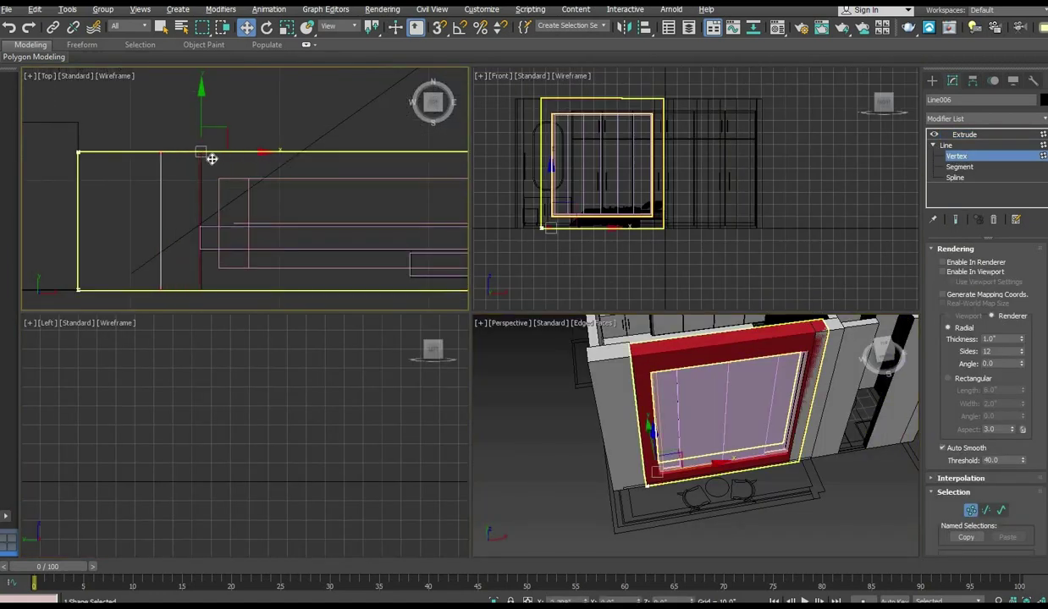
{"action": "left_click", "coordinate": [932, 80]}
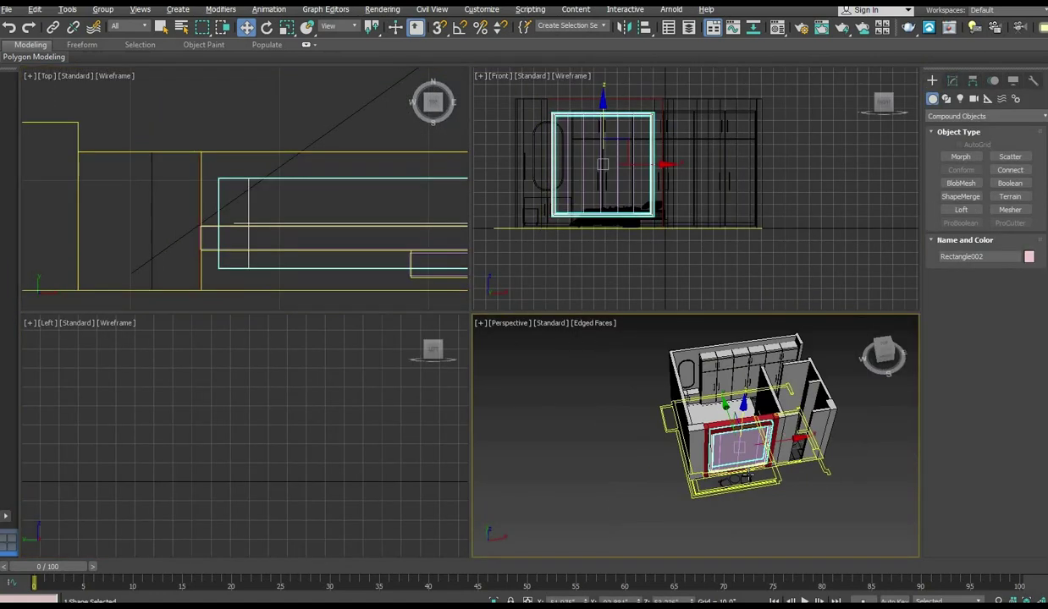
Convert the window frame rectangle to an editable spline and enter its vertex level.
{"action": "key", "text": "alt+w"}
{"action": "scroll", "coordinate": [525, 338], "scroll_direction": "up", "scroll_amount": 5}
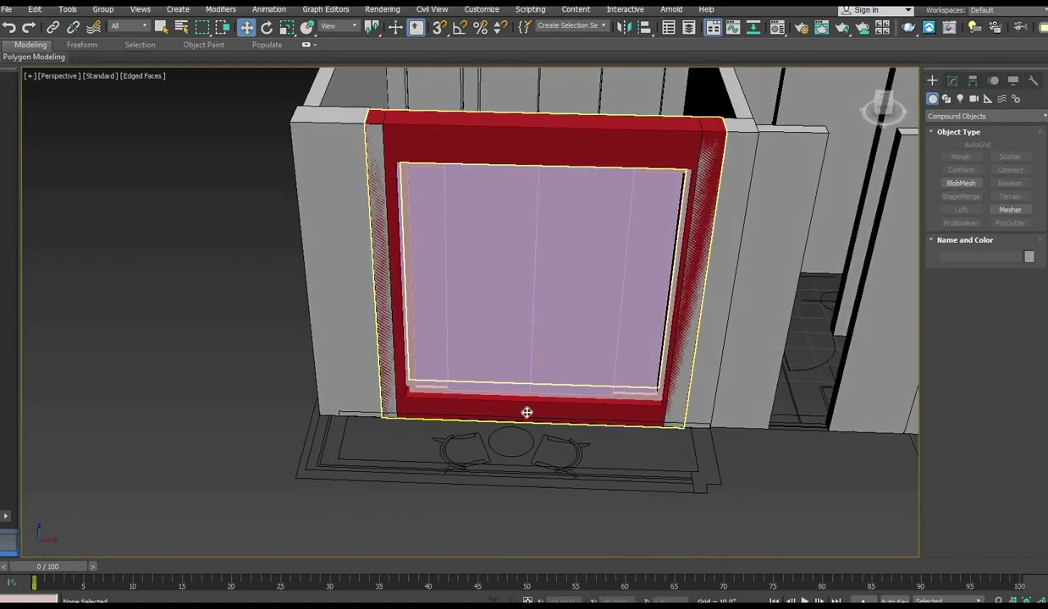
{"action": "key", "text": "alt+w"}
{"action": "scroll", "coordinate": [622, 196], "scroll_direction": "up", "scroll_amount": 5}
{"action": "key", "text": "alt+w"}
{"action": "middle_click_drag", "start_coordinate": [823, 254], "coordinate": [900, 203]}
{"action": "left_click", "coordinate": [699, 370]}
{"action": "left_click", "coordinate": [804, 280]}
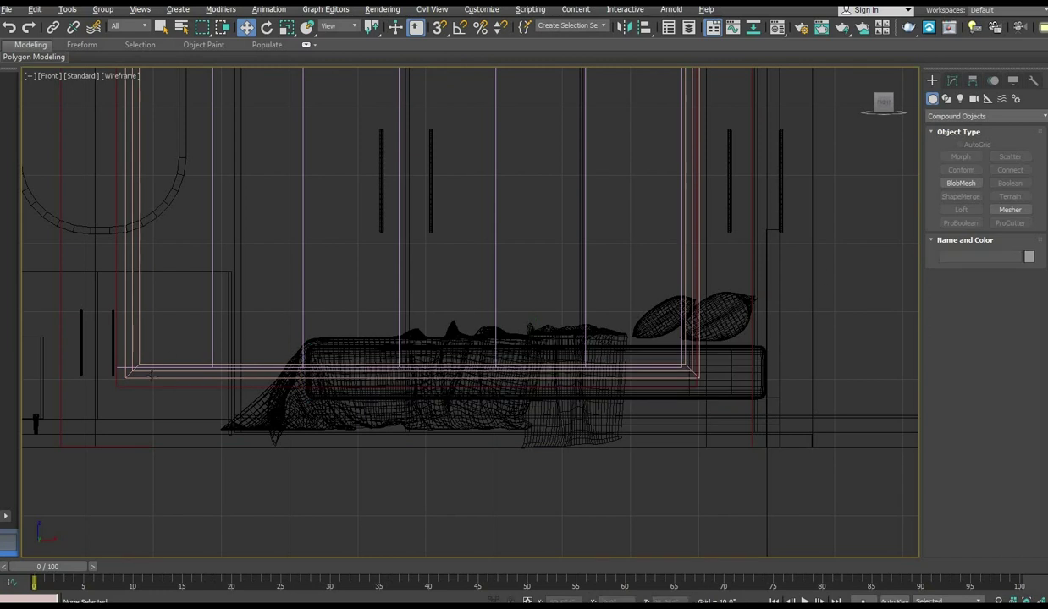
{"action": "left_click", "coordinate": [699, 288]}
{"action": "left_click", "coordinate": [952, 81]}
{"action": "right_click", "coordinate": [944, 135]}
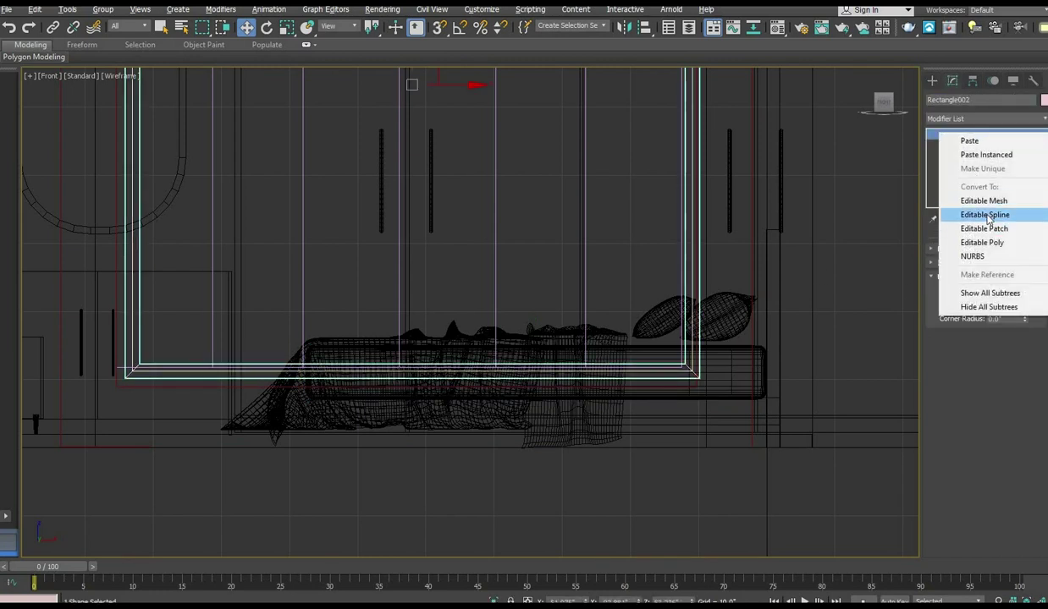
{"action": "left_click", "coordinate": [965, 208]}
{"action": "left_click", "coordinate": [955, 145]}
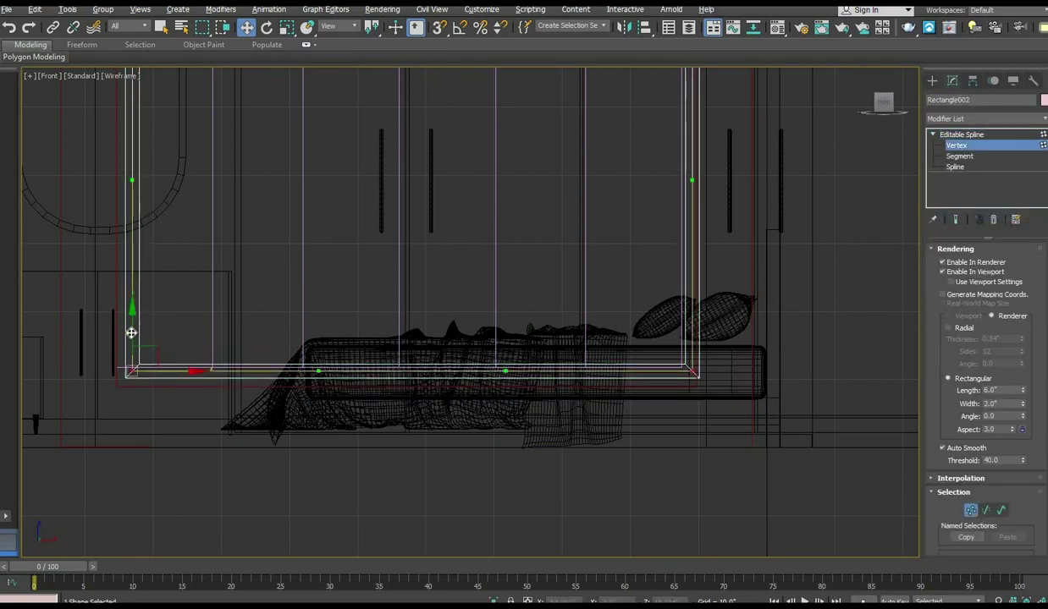
Move the window frame's bottom vertices down and its left vertices outward to meet the wall opening.
{"action": "left_click_drag", "start_coordinate": [131, 333], "coordinate": [130, 342]}
{"action": "scroll", "coordinate": [131, 342], "scroll_direction": "down", "scroll_amount": 3}
{"action": "middle_click_drag", "start_coordinate": [131, 342], "coordinate": [238, 455]}
{"action": "left_click_drag", "start_coordinate": [278, 160], "coordinate": [207, 501]}
{"action": "scroll", "coordinate": [245, 314], "scroll_direction": "up", "scroll_amount": 2}
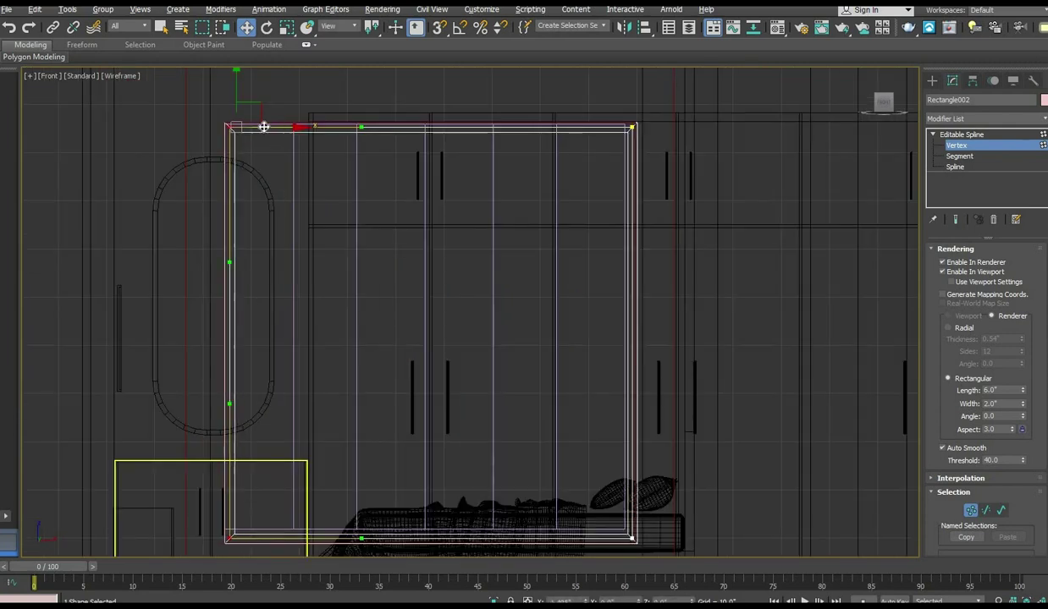
Move the window frame's top vertices up to meet the upper edge of the wall opening.
{"action": "left_click_drag", "start_coordinate": [203, 104], "coordinate": [665, 150]}
{"action": "scroll", "coordinate": [627, 136], "scroll_direction": "up", "scroll_amount": 2}
{"action": "left_click_drag", "start_coordinate": [746, 228], "coordinate": [746, 223]}
{"action": "scroll", "coordinate": [766, 316], "scroll_direction": "down", "scroll_amount": 3}
{"action": "key", "text": "alt+w"}
{"action": "right_click", "coordinate": [783, 462]}
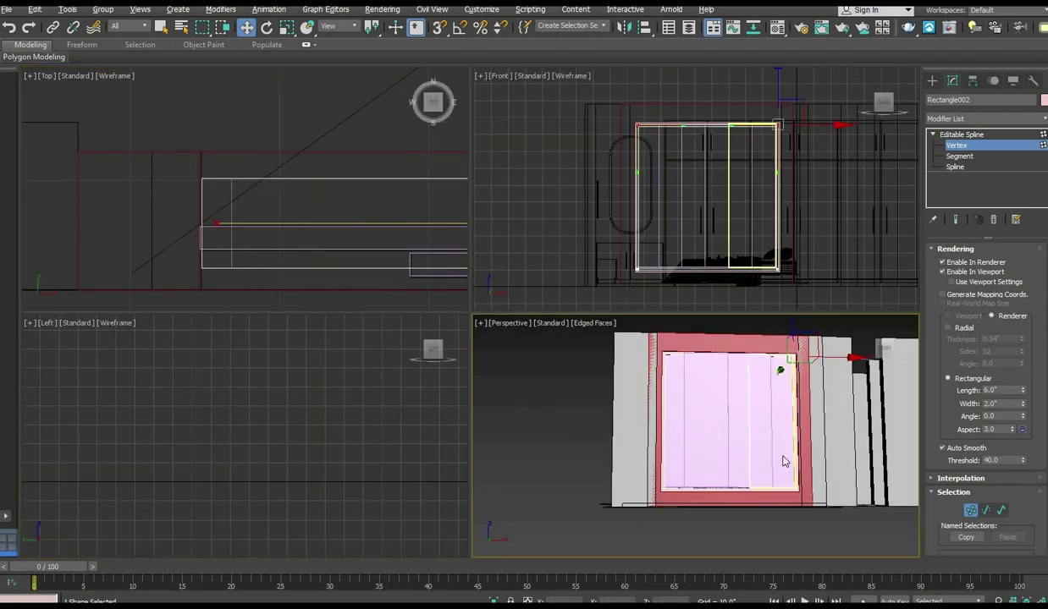
Convert one of the window panels to an editable poly and enter its polygon level.
{"action": "key", "text": "alt+w"}
{"action": "left_click_drag", "start_coordinate": [883, 102], "coordinate": [894, 113]}
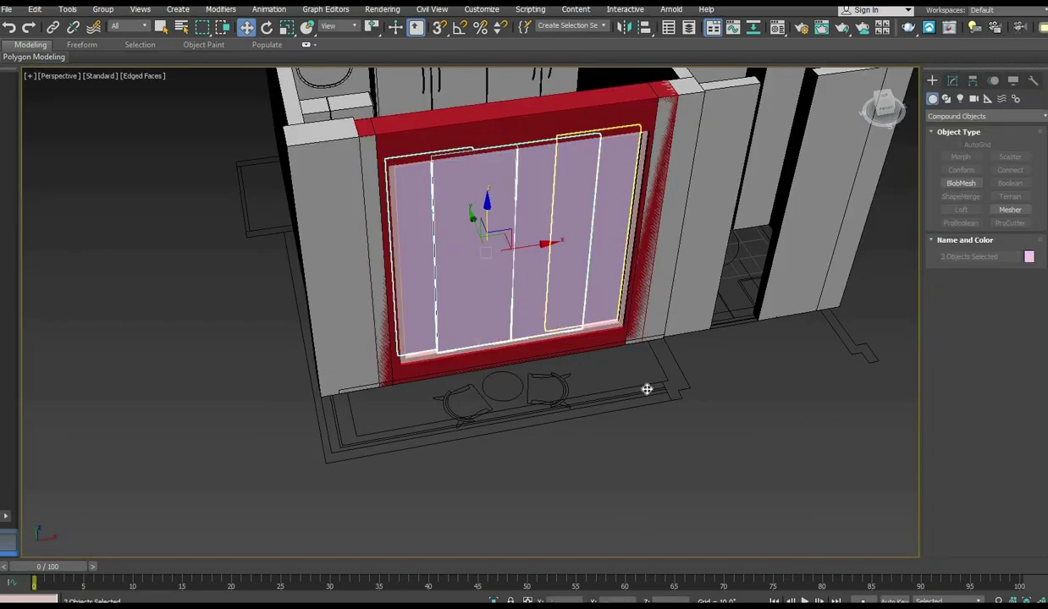
{"action": "left_click", "coordinate": [471, 292]}
{"action": "left_click", "coordinate": [952, 81]}
{"action": "right_click", "coordinate": [493, 238]}
{"action": "left_click", "coordinate": [647, 379]}
{"action": "left_click", "coordinate": [999, 264]}
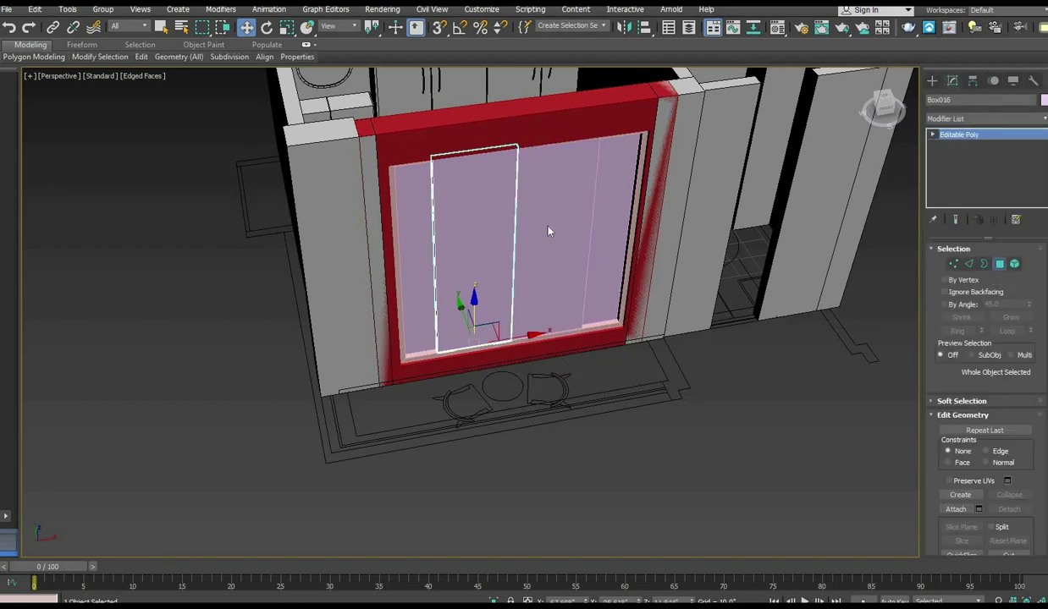
Inset the panel's front and back polygons by 1.0" and extrude the inset faces.
{"action": "left_click", "coordinate": [491, 233]}
{"action": "middle_click_drag", "start_coordinate": [491, 233], "coordinate": [660, 288], "text": "alt"}
{"action": "left_click", "coordinate": [465, 272], "text": "ctrl"}
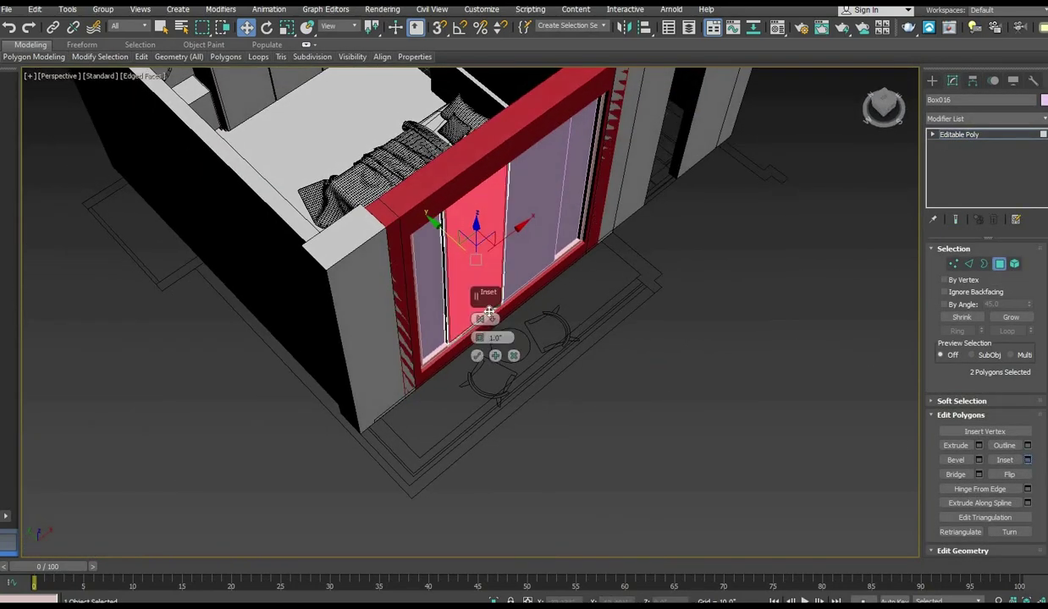
{"action": "left_click", "coordinate": [477, 356]}
{"action": "scroll", "coordinate": [487, 326], "scroll_direction": "up", "scroll_amount": 5}
{"action": "middle_click_drag", "start_coordinate": [451, 313], "coordinate": [609, 381]}
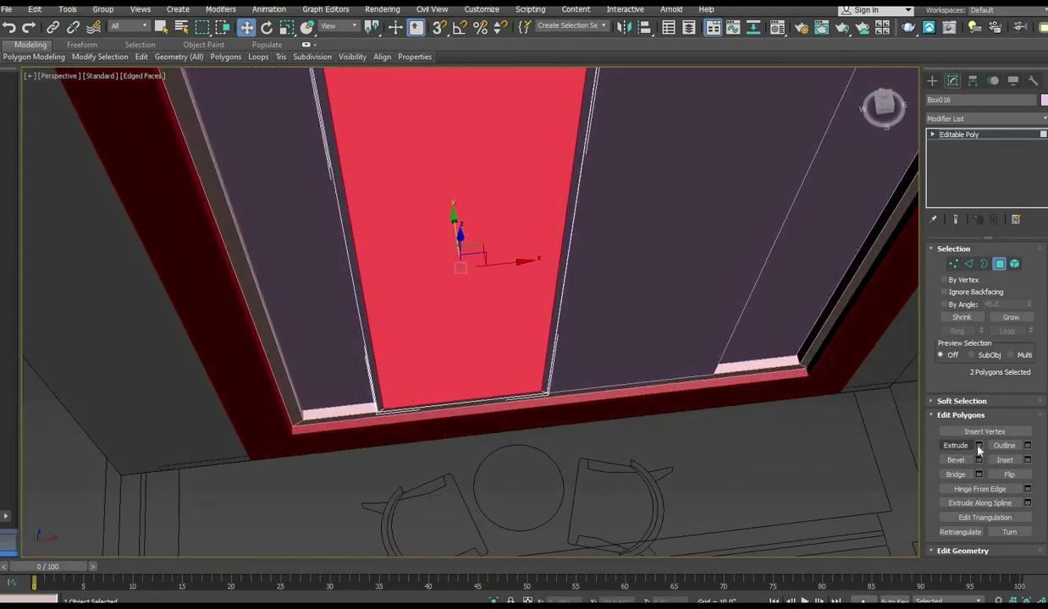
{"action": "left_click", "coordinate": [978, 446]}
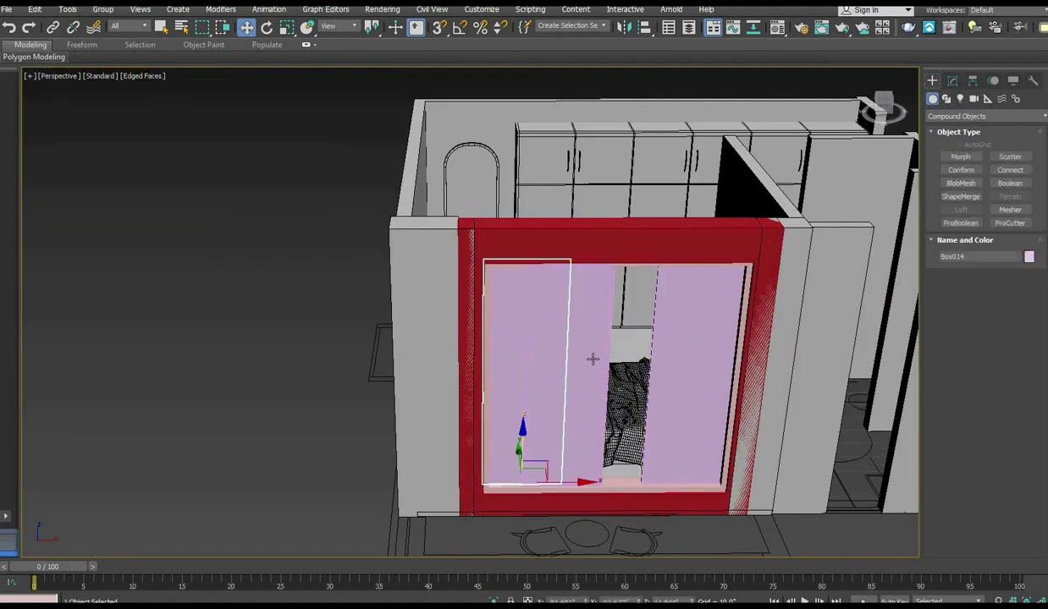
Delete the plain window panels and copy the inset panel onto the inner track at the opening's left end.
{"action": "left_click", "coordinate": [574, 399]}
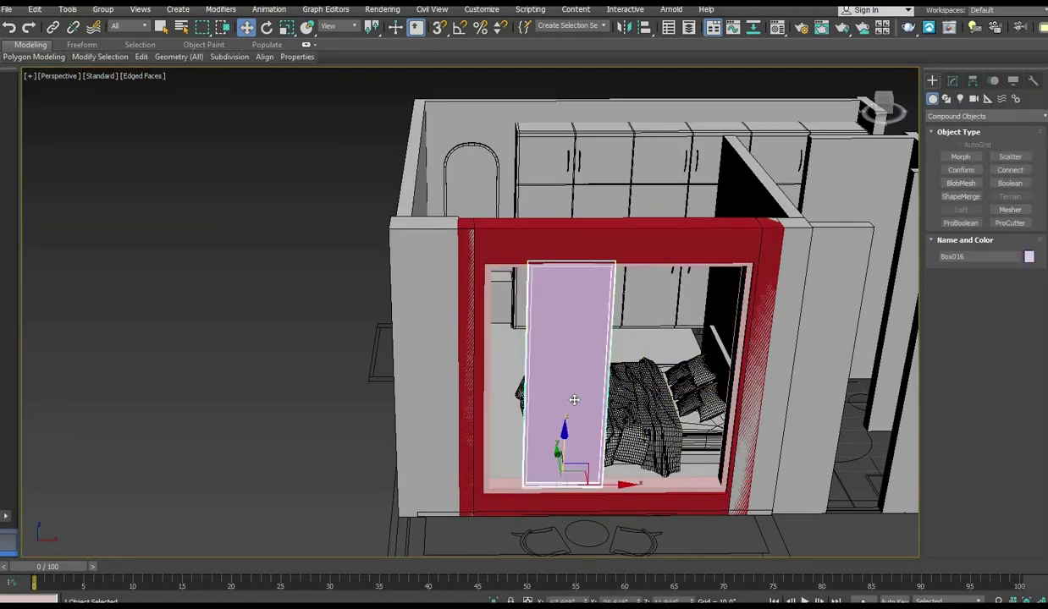
{"action": "key", "text": "alt+w"}
{"action": "scroll", "coordinate": [309, 264], "scroll_direction": "up", "scroll_amount": 3}
{"action": "middle_click_drag", "start_coordinate": [309, 264], "coordinate": [269, 226]}
{"action": "key", "text": "alt+w"}
{"action": "left_click_drag", "start_coordinate": [667, 396], "coordinate": [667, 371], "text": "shift"}
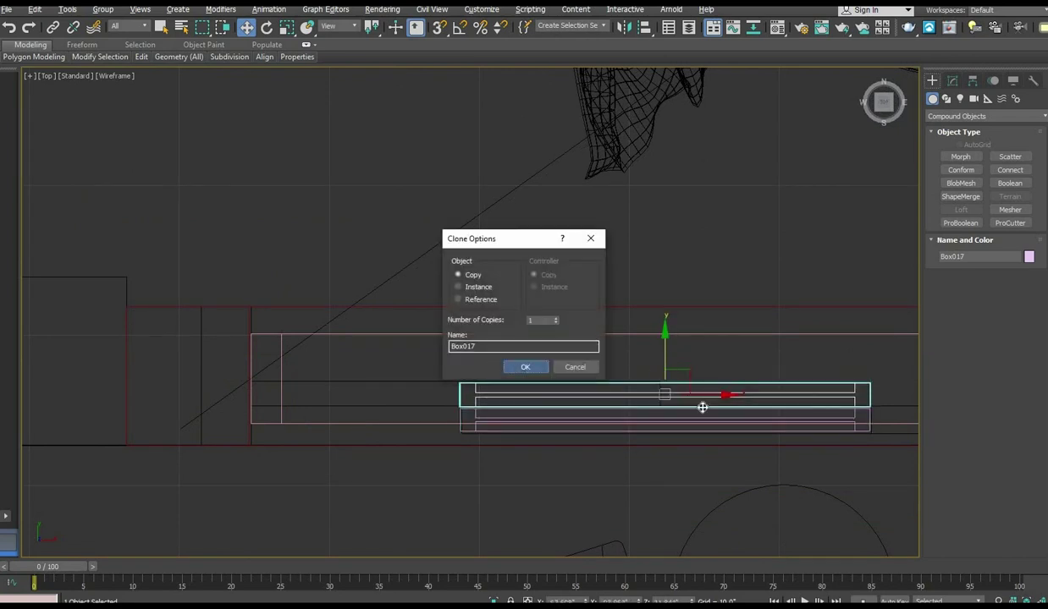
{"action": "key", "text": "Return"}
{"action": "left_click_drag", "start_coordinate": [701, 408], "coordinate": [523, 407]}
Place two more copies of the panel across the opening's right half, one on each track.
{"action": "scroll", "coordinate": [523, 407], "scroll_direction": "down", "scroll_amount": 3}
{"action": "middle_click_drag", "start_coordinate": [523, 407], "coordinate": [327, 402]}
{"action": "left_click_drag", "start_coordinate": [358, 397], "coordinate": [773, 406], "text": "shift"}
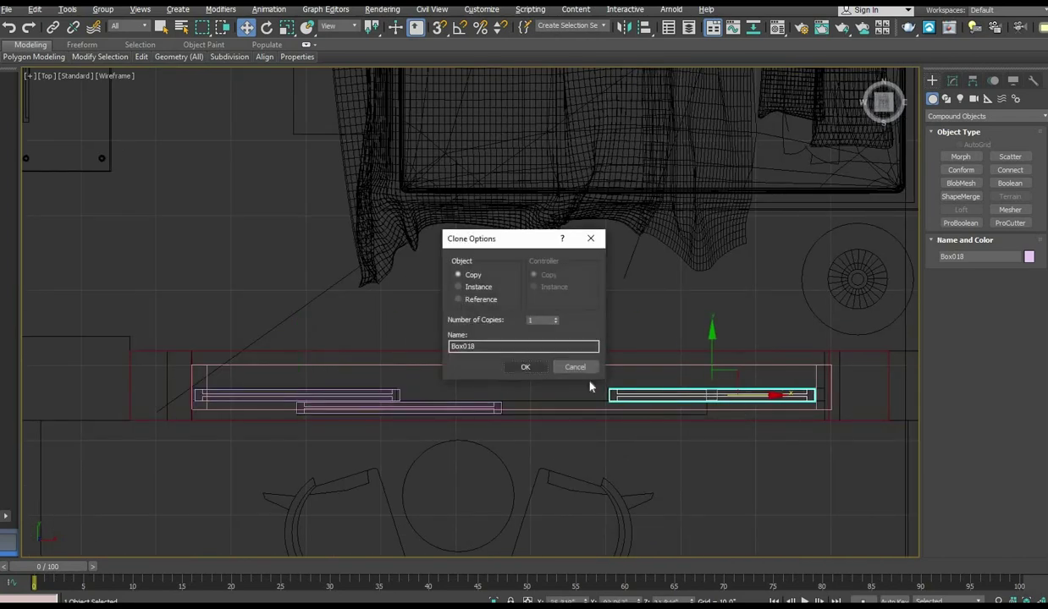
{"action": "left_click", "coordinate": [527, 368]}
{"action": "mouse_move", "coordinate": [712, 361]}
{"action": "left_mouse_down", "text": "shift"}
{"action": "mouse_move", "coordinate": [712, 377]}
{"action": "mouse_move", "coordinate": [662, 420]}
{"action": "mouse_move", "coordinate": [608, 420]}
{"action": "left_mouse_up", "text": "shift"}
{"action": "left_click", "coordinate": [518, 368]}
{"action": "left_click", "coordinate": [652, 481]}
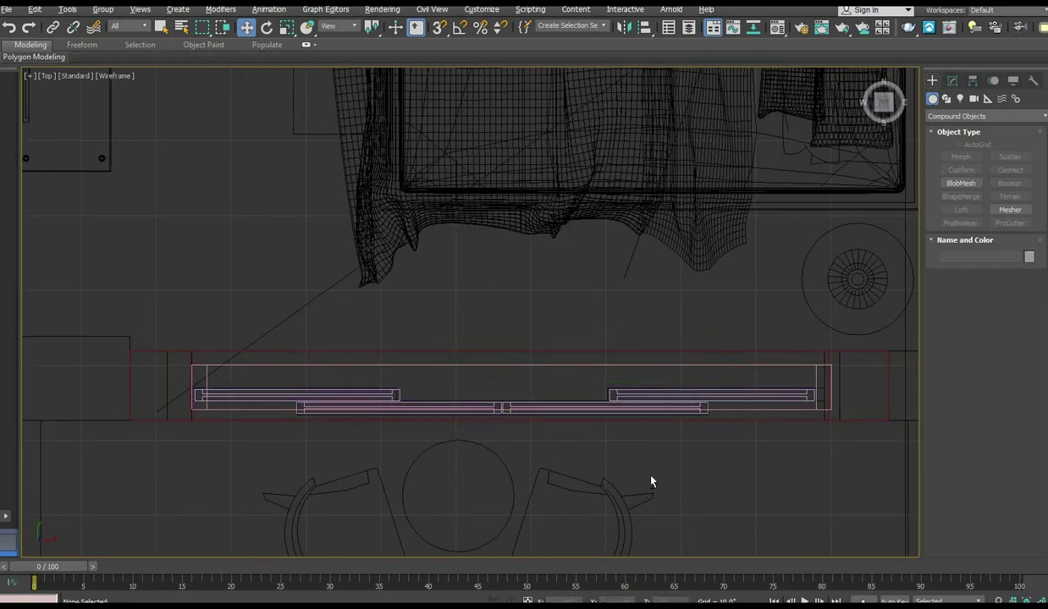
Select the whole scene and assign the 01 - Default material to it.
{"action": "key", "text": "alt+w"}
{"action": "key", "text": "alt+w"}
{"action": "left_click", "coordinate": [726, 358]}
{"action": "scroll", "coordinate": [618, 372], "scroll_direction": "down", "scroll_amount": 4}
{"action": "left_click_drag", "start_coordinate": [444, 222], "coordinate": [860, 492]}
{"action": "key", "text": "m"}
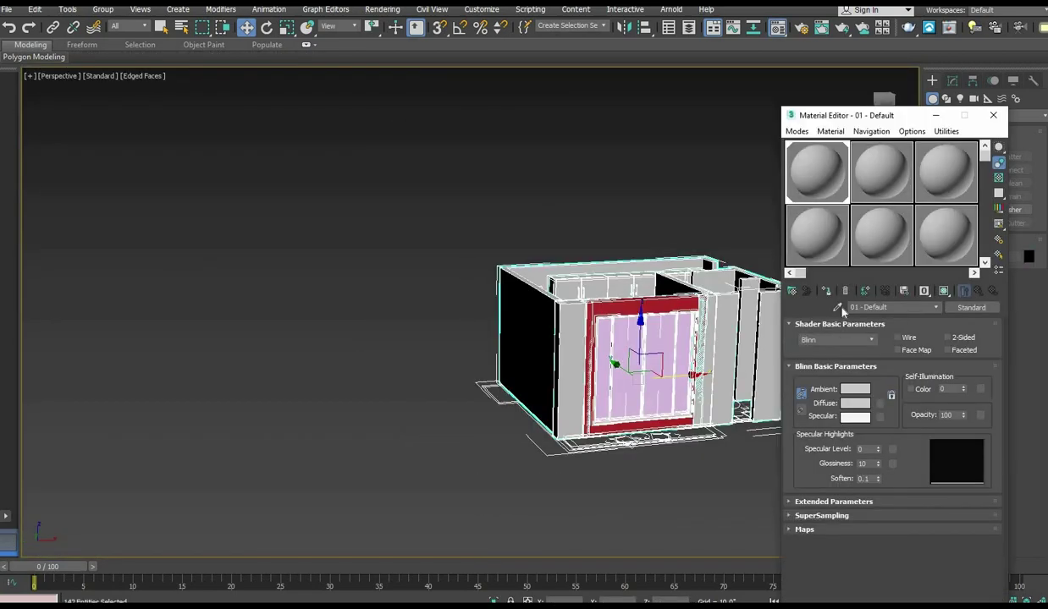
{"action": "left_click", "coordinate": [833, 293]}
{"action": "left_click", "coordinate": [996, 115]}
Set the object colour of the whole selection to black and clear the selection.
{"action": "left_click", "coordinate": [1028, 257]}
{"action": "left_click", "coordinate": [621, 345]}
{"action": "left_click", "coordinate": [586, 382]}
{"action": "left_click", "coordinate": [516, 482]}
{"action": "scroll", "coordinate": [567, 364], "scroll_direction": "up", "scroll_amount": 3}
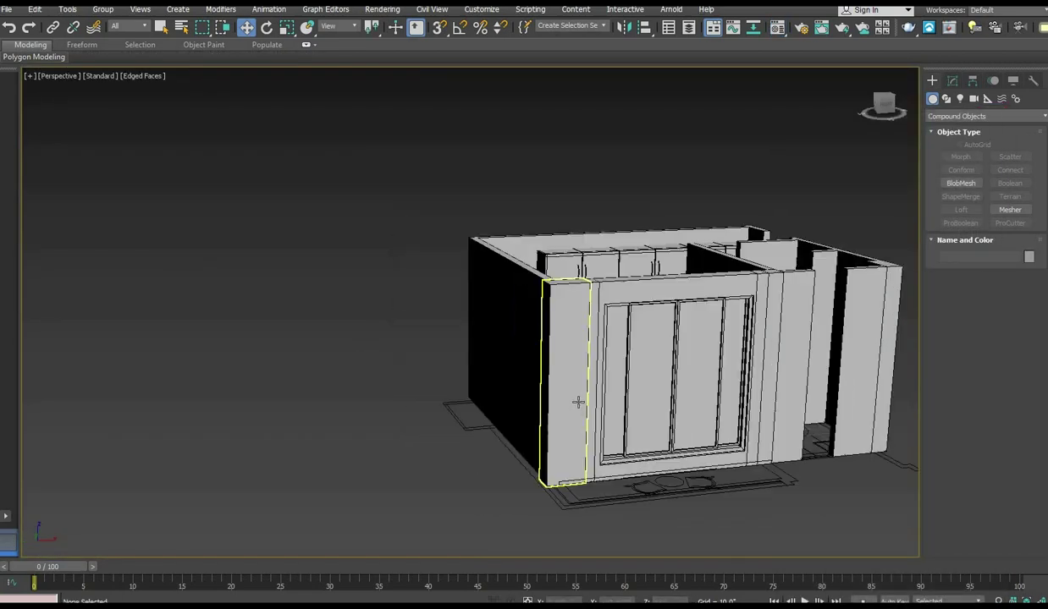
{"action": "left_click_drag", "start_coordinate": [577, 402], "coordinate": [557, 432], "text": "alt"}
{"action": "scroll", "coordinate": [557, 432], "scroll_direction": "up", "scroll_amount": 5}
{"action": "middle_click_drag", "start_coordinate": [557, 431], "coordinate": [365, 330], "text": "alt"}
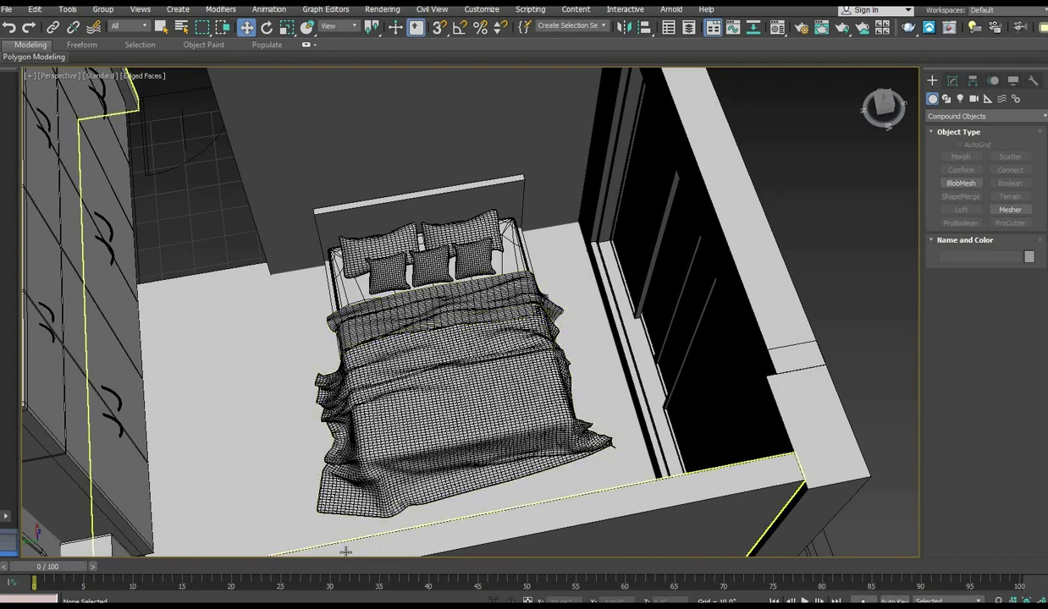
{"action": "middle_click_drag", "start_coordinate": [336, 417], "coordinate": [373, 354]}
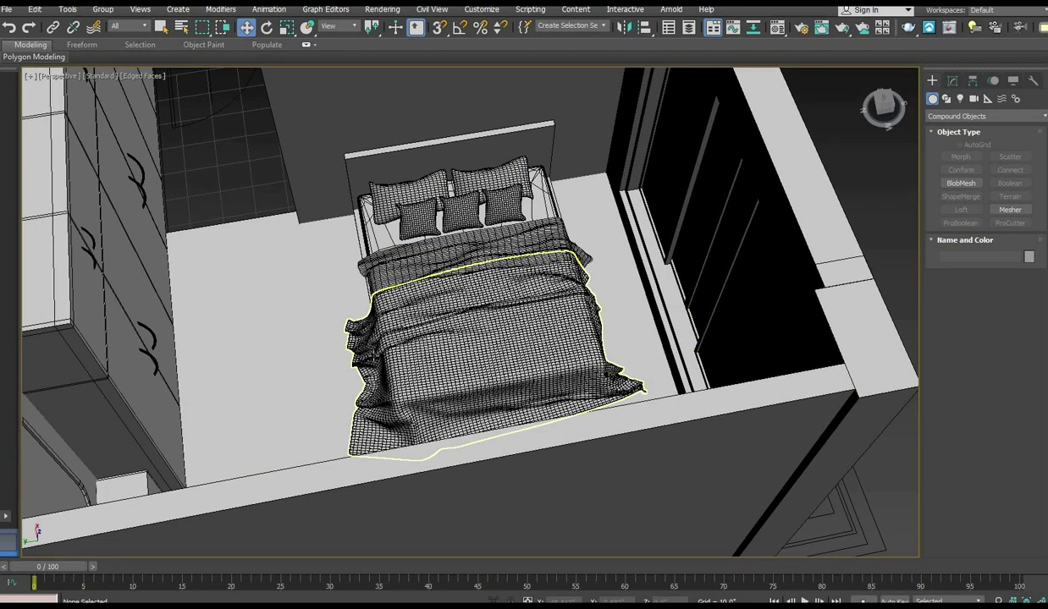
Create a flat 39-sided cylinder about 7.6" in radius and 0.34" high over the bedside table circle in the plan.
{"action": "left_click", "coordinate": [972, 117]}
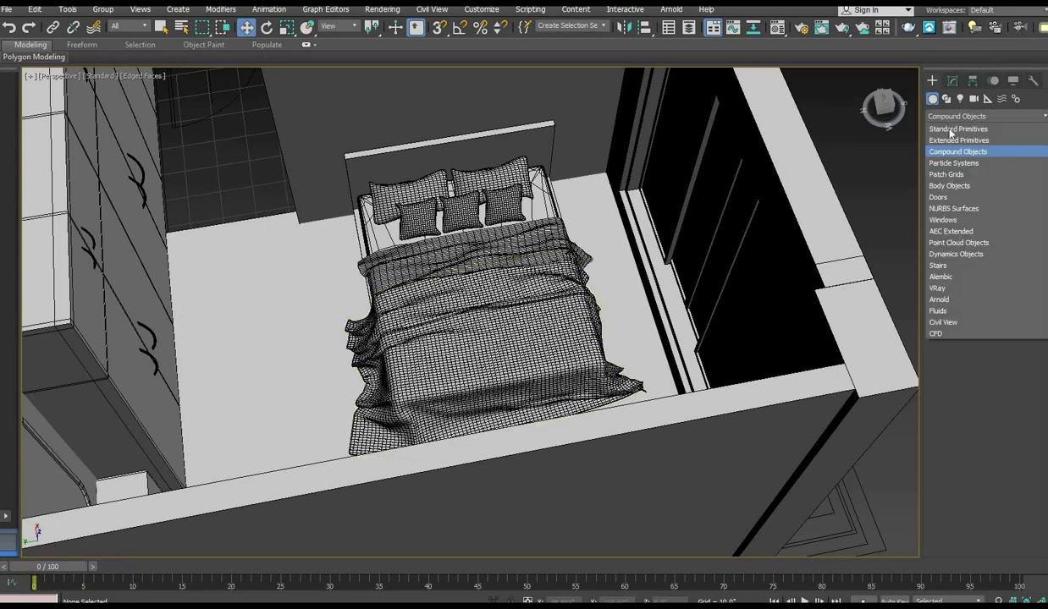
{"action": "left_click", "coordinate": [950, 129]}
{"action": "left_click", "coordinate": [962, 183]}
{"action": "key", "text": "alt+w"}
{"action": "middle_click", "coordinate": [409, 260]}
{"action": "key", "text": "alt+w"}
{"action": "middle_click_drag", "start_coordinate": [603, 337], "coordinate": [493, 362]}
{"action": "scroll", "coordinate": [448, 345], "scroll_direction": "up", "scroll_amount": 3}
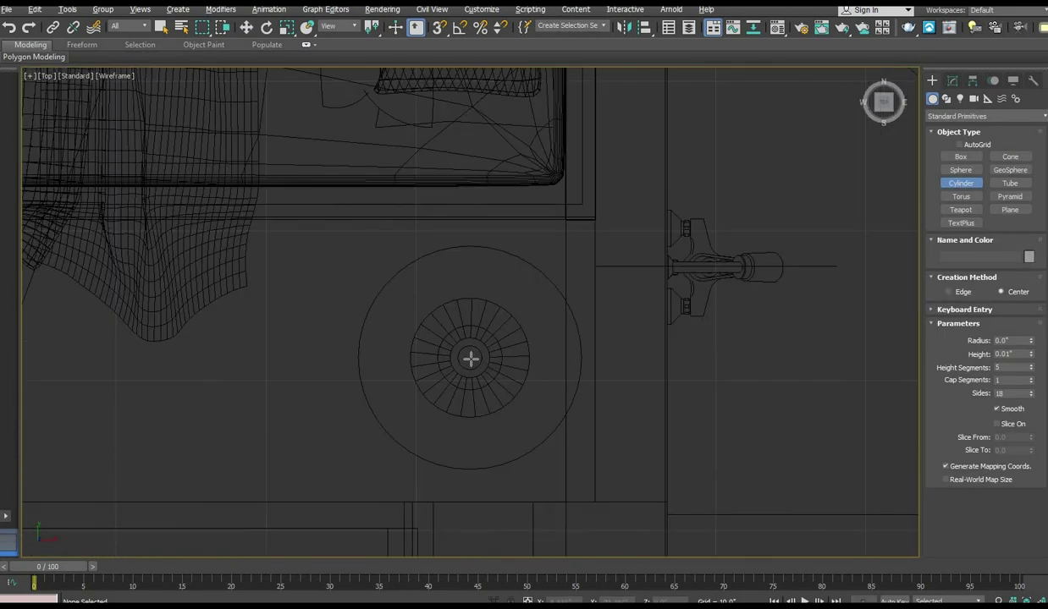
{"action": "key", "text": "alt+w"}
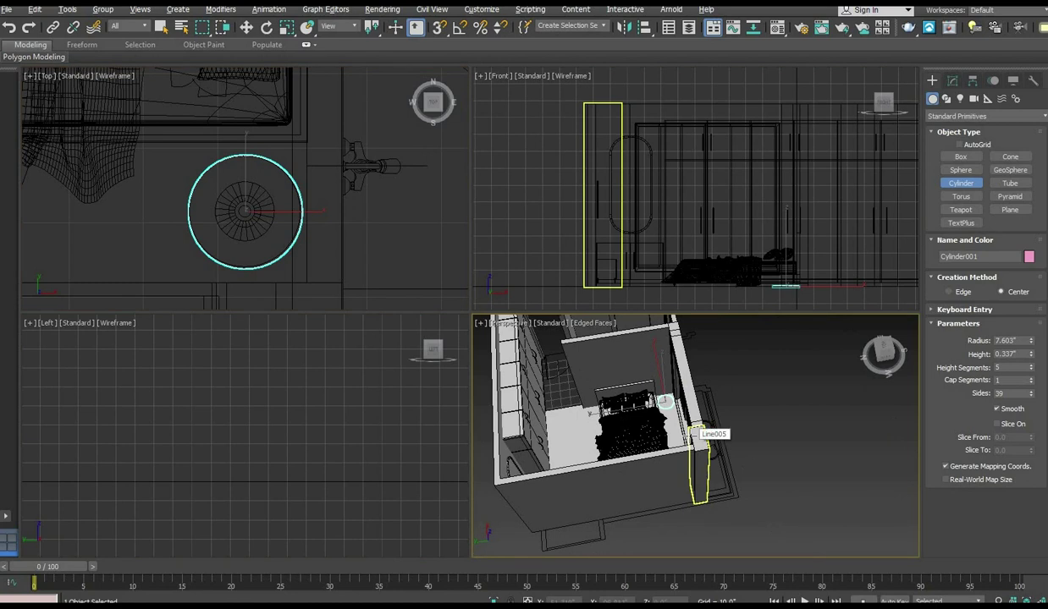
Isolate the cylinder and set it to 1 height segment and 3 cap segments.
{"action": "scroll", "coordinate": [664, 394], "scroll_direction": "up", "scroll_amount": 4}
{"action": "scroll", "coordinate": [584, 444], "scroll_direction": "down", "scroll_amount": 4}
{"action": "key", "text": "w"}
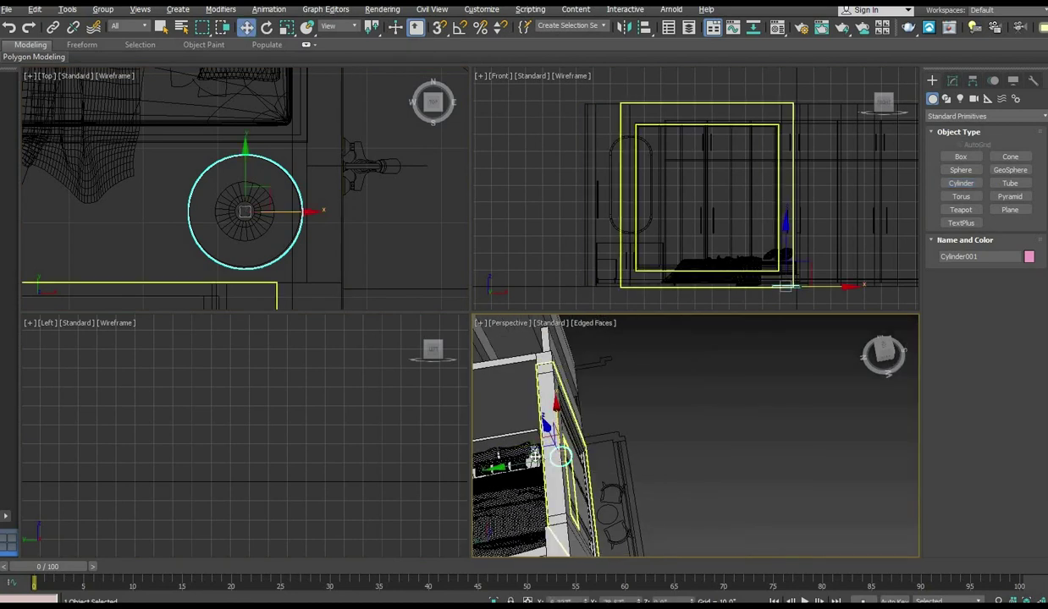
{"action": "key", "text": "alt+q"}
{"action": "key", "text": "alt+w"}
{"action": "left_click", "coordinate": [952, 81]}
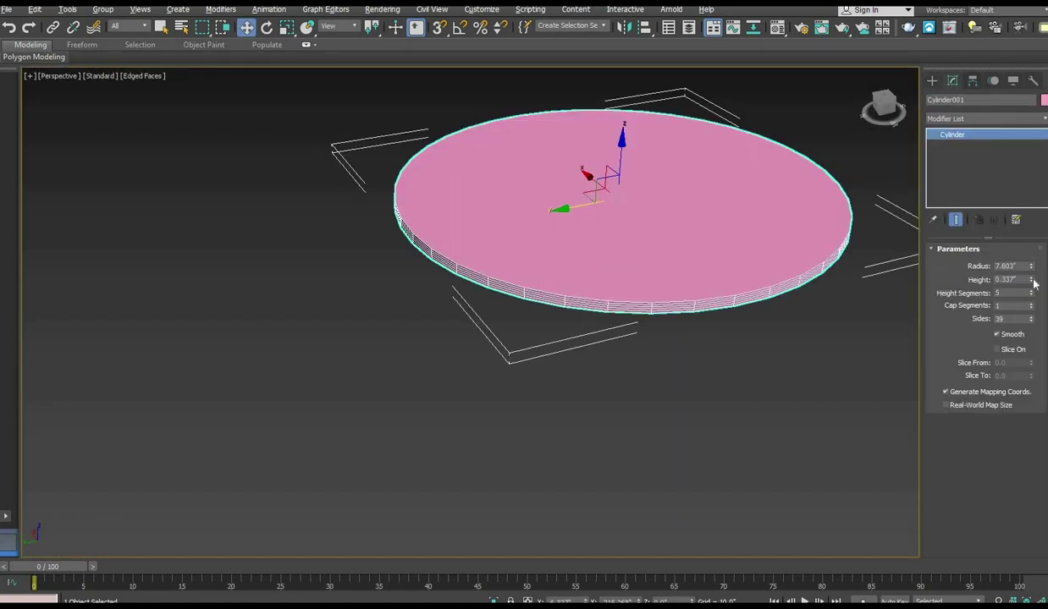
{"action": "left_click", "coordinate": [1031, 304]}
{"action": "left_click", "coordinate": [1031, 304]}
{"action": "middle_click_drag", "start_coordinate": [787, 220], "coordinate": [748, 257]}
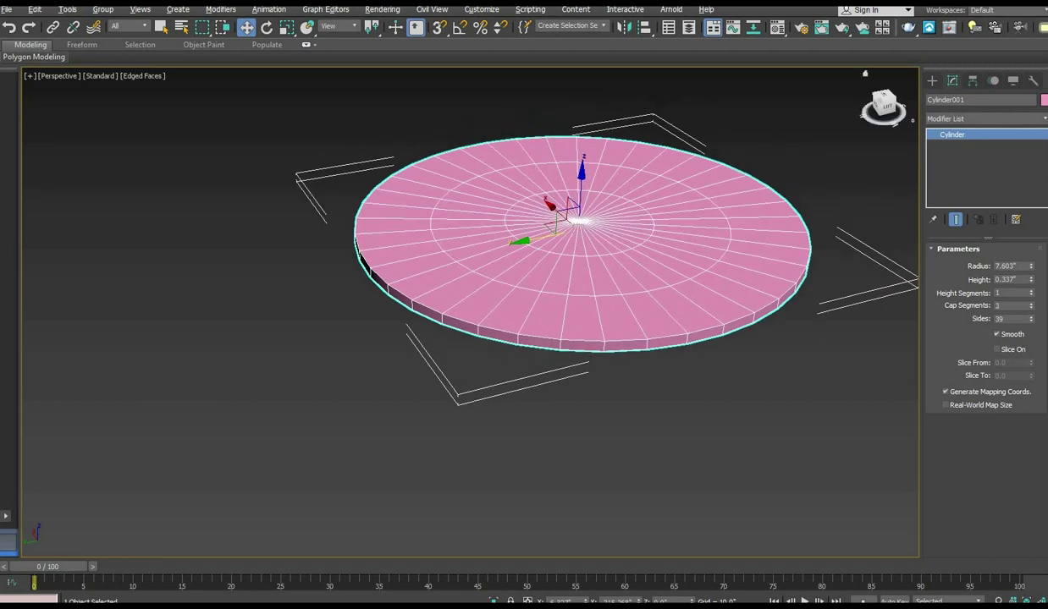
Draw a U-shaped line for the leg frame below the round tabletop in the front view.
{"action": "left_click", "coordinate": [932, 81]}
{"action": "left_click", "coordinate": [946, 99]}
{"action": "left_click", "coordinate": [961, 167]}
{"action": "key", "text": "alt+w"}
{"action": "scroll", "coordinate": [743, 230], "scroll_direction": "up", "scroll_amount": 5}
{"action": "key", "text": "alt+w"}
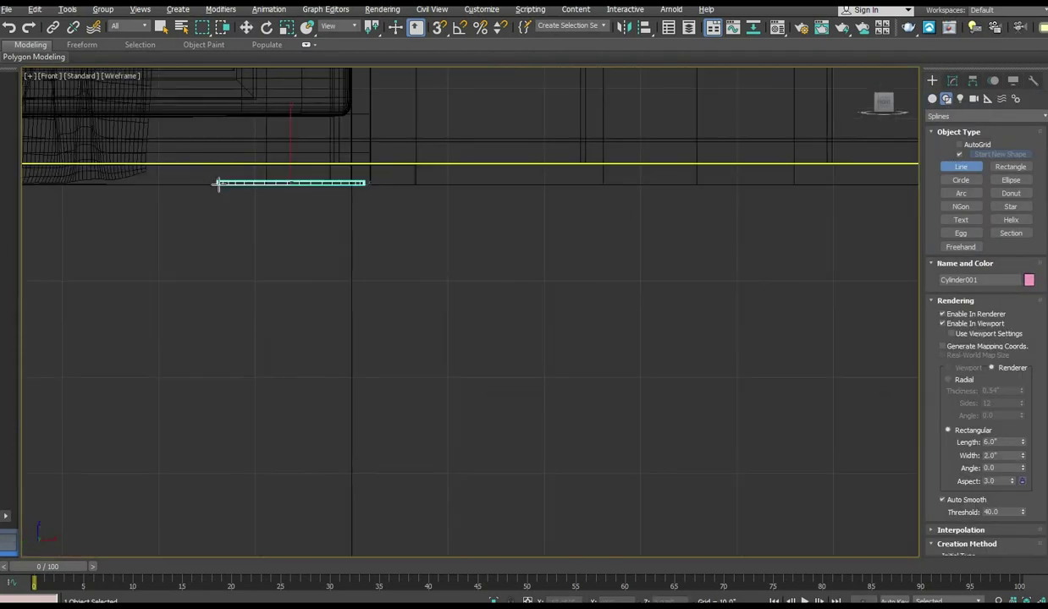
{"action": "scroll", "coordinate": [236, 381], "scroll_direction": "down", "scroll_amount": 3}
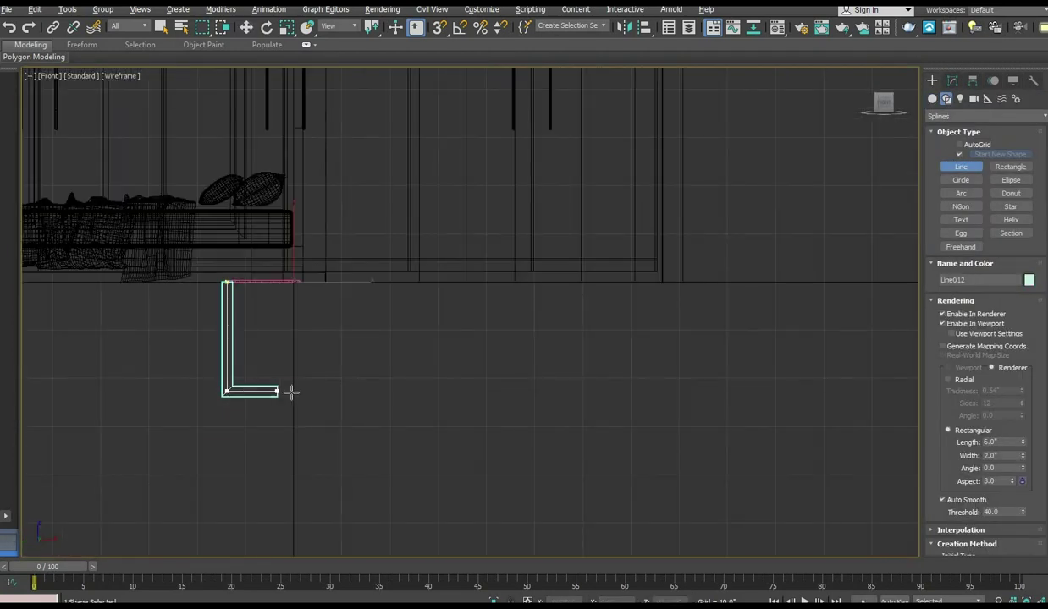
{"action": "right_click", "coordinate": [300, 279]}
{"action": "left_click", "coordinate": [374, 310]}
Render the leg frame as a radial tube 0.54" thick and align its right-hand vertices with the tabletop's edge.
{"action": "left_click", "coordinate": [952, 80]}
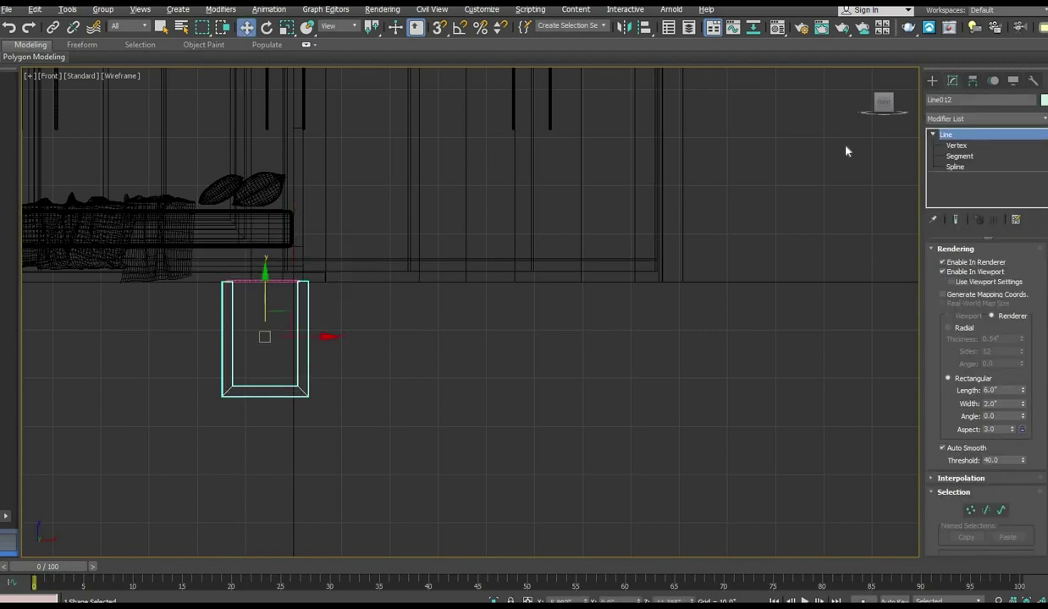
{"action": "left_click", "coordinate": [973, 331]}
{"action": "scroll", "coordinate": [393, 316], "scroll_direction": "up", "scroll_amount": 3}
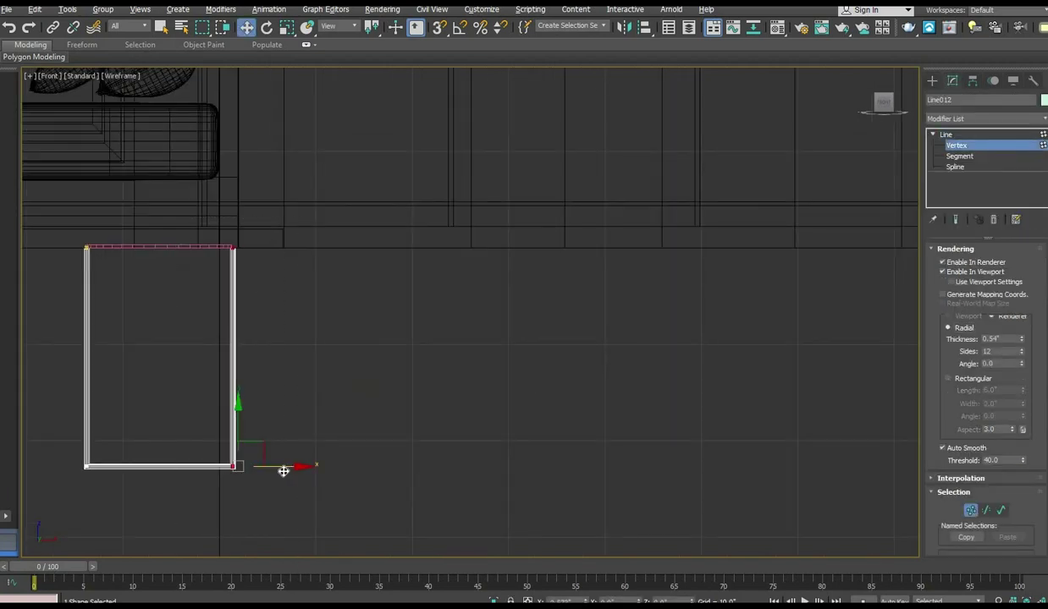
Select the tabletop together with the leg frame and raise both above the floor line.
{"action": "left_click", "coordinate": [933, 82]}
{"action": "scroll", "coordinate": [218, 299], "scroll_direction": "down", "scroll_amount": 3}
{"action": "left_click", "coordinate": [199, 275], "text": "ctrl"}
{"action": "scroll", "coordinate": [220, 121], "scroll_direction": "down", "scroll_amount": 5}
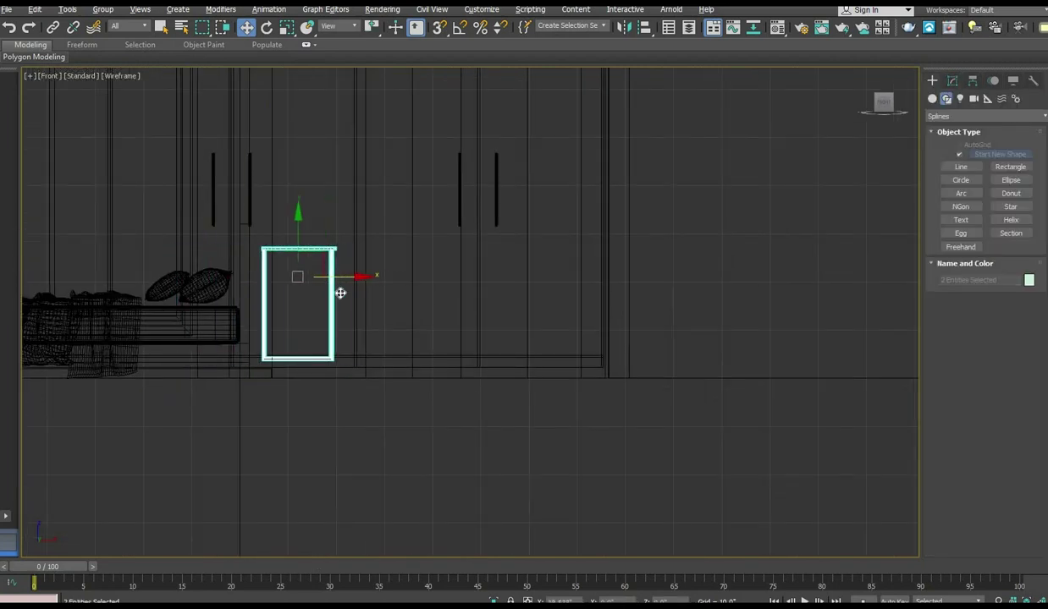
Select only the leg frame and move it across to the round tabletop.
{"action": "key", "text": "alt+w"}
{"action": "middle_click_drag", "start_coordinate": [736, 421], "coordinate": [671, 402], "text": "alt"}
{"action": "scroll", "coordinate": [671, 402], "scroll_direction": "down", "scroll_amount": 5}
{"action": "key", "text": "alt+w"}
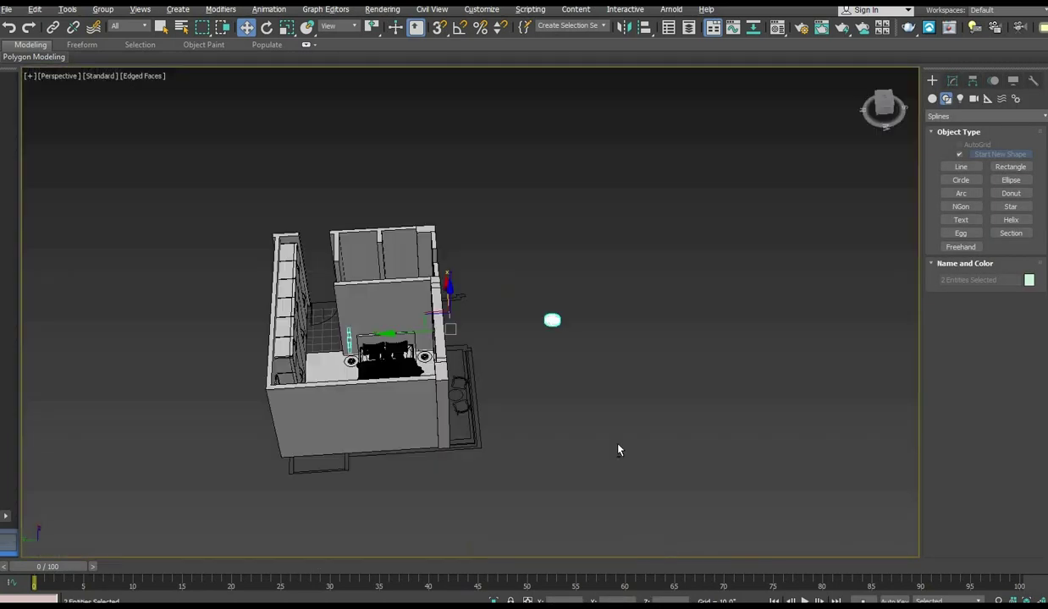
{"action": "left_click", "coordinate": [618, 449]}
{"action": "middle_click_drag", "start_coordinate": [349, 352], "coordinate": [364, 364], "text": "alt"}
{"action": "left_click", "coordinate": [364, 361]}
{"action": "key", "text": "z"}
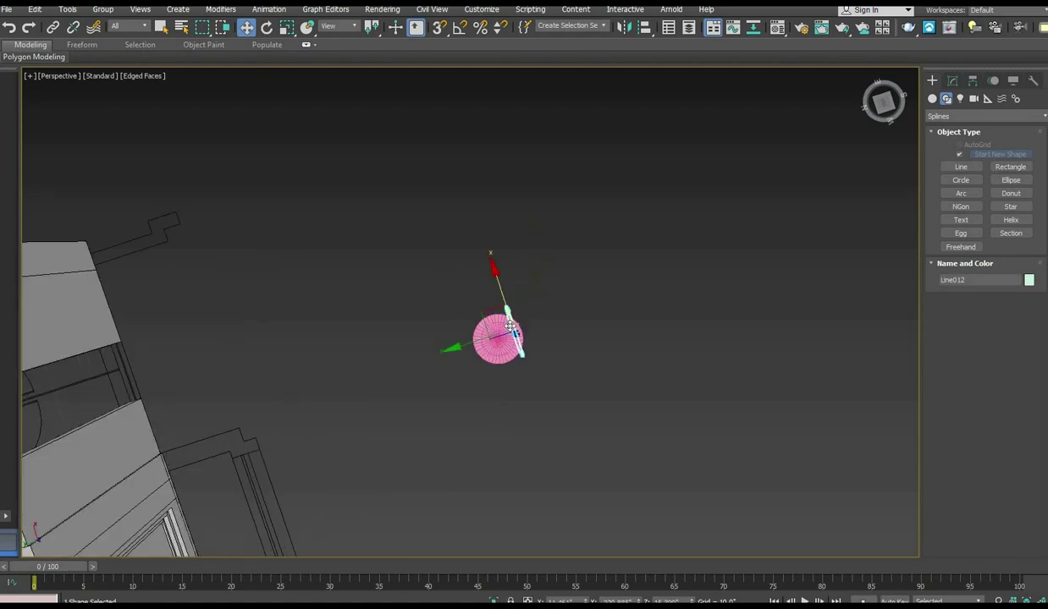
{"action": "left_click_drag", "start_coordinate": [357, 358], "coordinate": [307, 388]}
Centre the leg frame on the round tabletop in the top view.
{"action": "key", "text": "alt+w"}
{"action": "scroll", "coordinate": [310, 217], "scroll_direction": "down", "scroll_amount": 6}
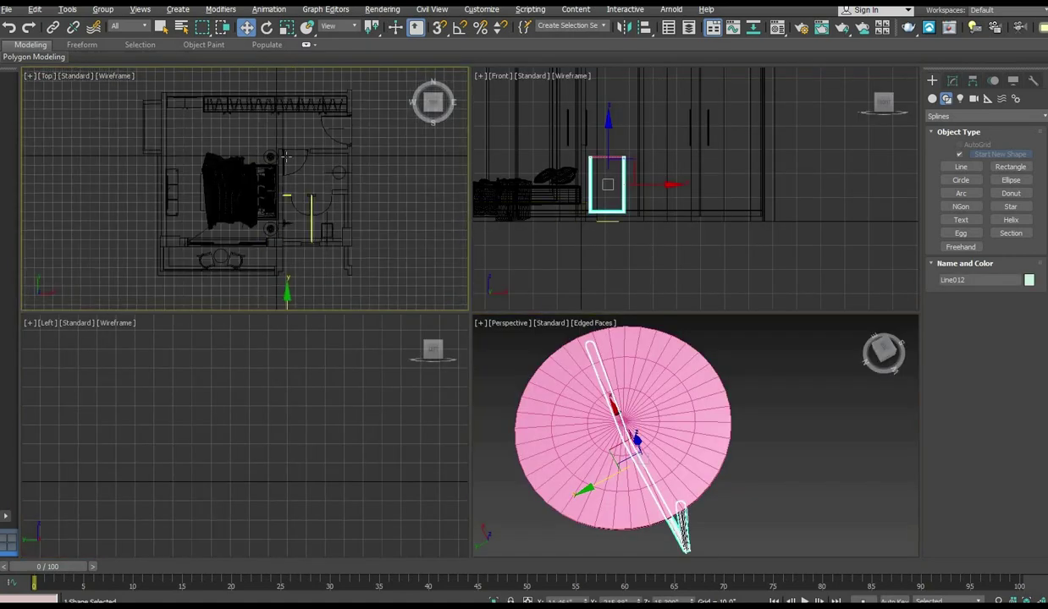
{"action": "key", "text": "z"}
{"action": "key", "text": "alt+w"}
{"action": "left_click_drag", "start_coordinate": [457, 355], "coordinate": [454, 330]}
{"action": "key", "text": "alt+w"}
{"action": "middle_click_drag", "start_coordinate": [683, 423], "coordinate": [593, 288], "text": "alt"}
Enter the leg frame's vertex level and lower its top vertices to shorten the legs.
{"action": "scroll", "coordinate": [605, 114], "scroll_direction": "up", "scroll_amount": 4}
{"action": "left_click", "coordinate": [635, 202]}
{"action": "left_click", "coordinate": [642, 227]}
{"action": "left_click", "coordinate": [952, 80]}
{"action": "left_click", "coordinate": [933, 135]}
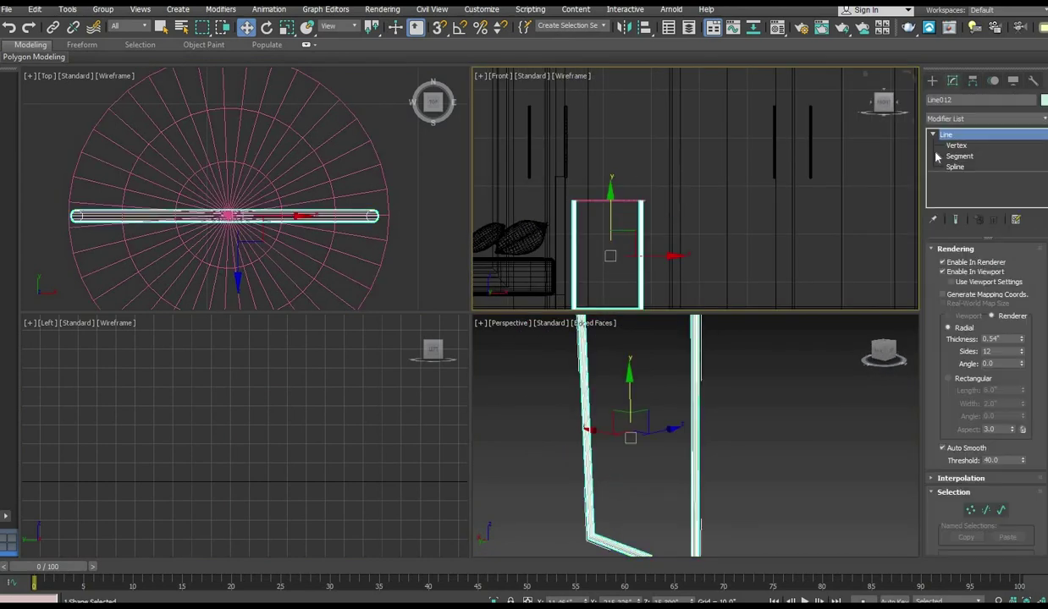
{"action": "left_click", "coordinate": [956, 146]}
{"action": "middle_click_drag", "start_coordinate": [572, 177], "coordinate": [583, 185]}
Move the round tabletop down onto the tops of the shortened legs.
{"action": "left_click", "coordinate": [932, 80]}
{"action": "left_click", "coordinate": [625, 207]}
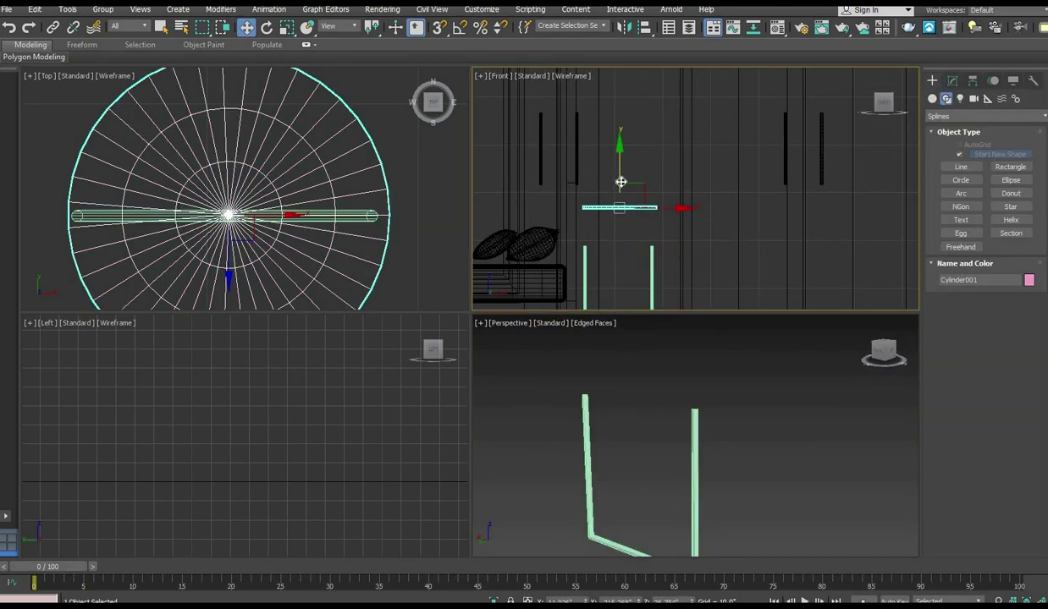
{"action": "left_click_drag", "start_coordinate": [620, 180], "coordinate": [613, 218]}
{"action": "left_click", "coordinate": [628, 209]}
Copy the leg frame and rotate the copy perpendicular to the original in the top view.
{"action": "left_click", "coordinate": [694, 446]}
{"action": "middle_click_drag", "start_coordinate": [253, 215], "coordinate": [252, 197]}
{"action": "key", "text": "e"}
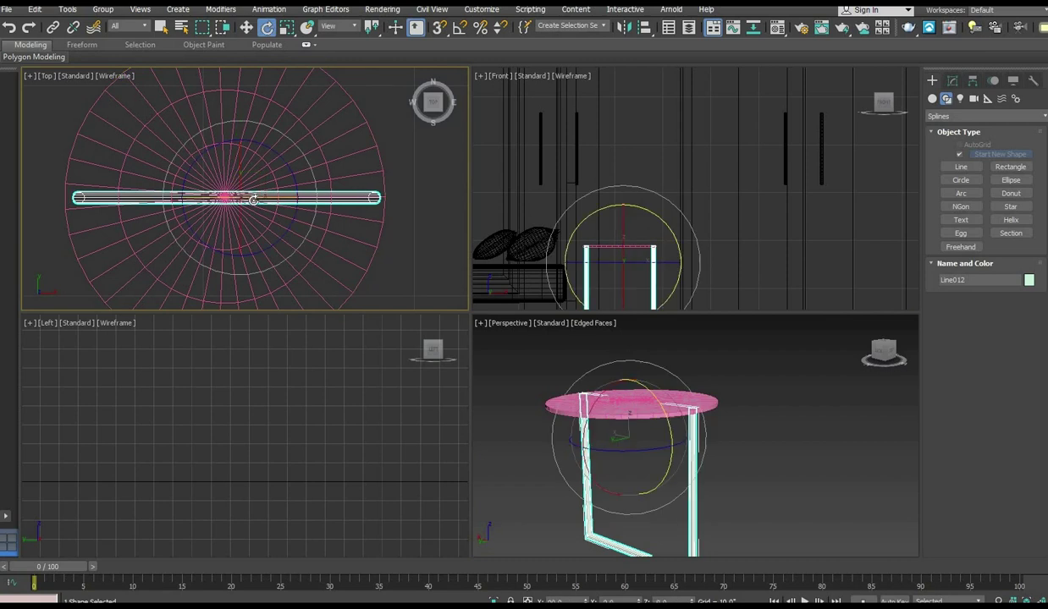
{"action": "scroll", "coordinate": [252, 198], "scroll_direction": "down", "scroll_amount": 6}
{"action": "left_click_drag", "start_coordinate": [297, 167], "coordinate": [299, 171], "text": "shift"}
{"action": "left_click", "coordinate": [523, 366]}
{"action": "left_click_drag", "start_coordinate": [290, 240], "coordinate": [246, 281]}
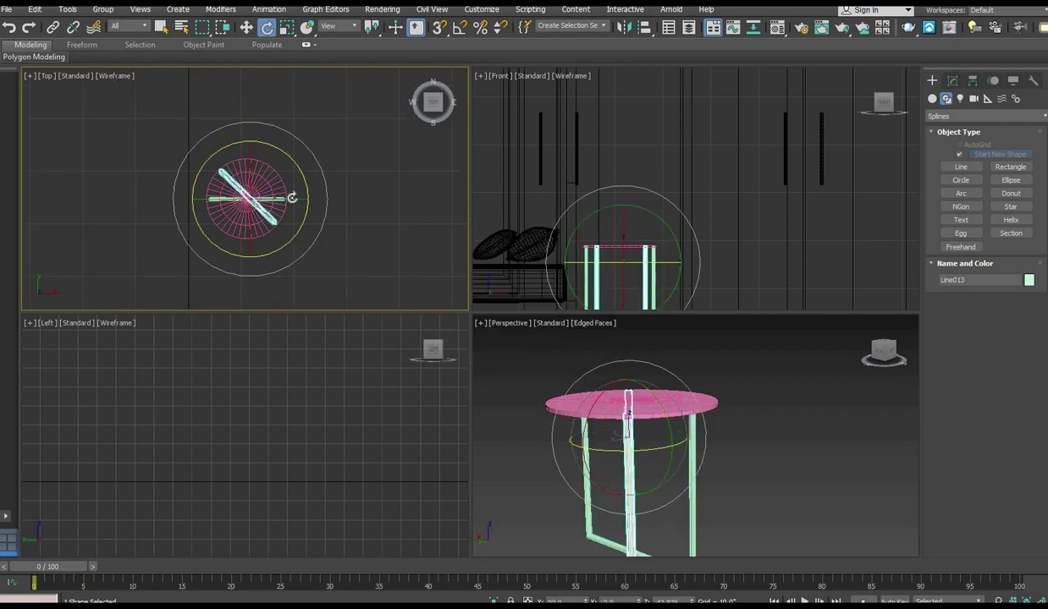
{"action": "left_click_drag", "start_coordinate": [304, 216], "coordinate": [292, 286]}
Move the rotated leg frame so that both frames cross at the tabletop's centre.
{"action": "scroll", "coordinate": [273, 199], "scroll_direction": "up", "scroll_amount": 6}
{"action": "key", "text": "w"}
{"action": "left_click_drag", "start_coordinate": [223, 201], "coordinate": [211, 209]}
{"action": "left_click", "coordinate": [351, 233]}
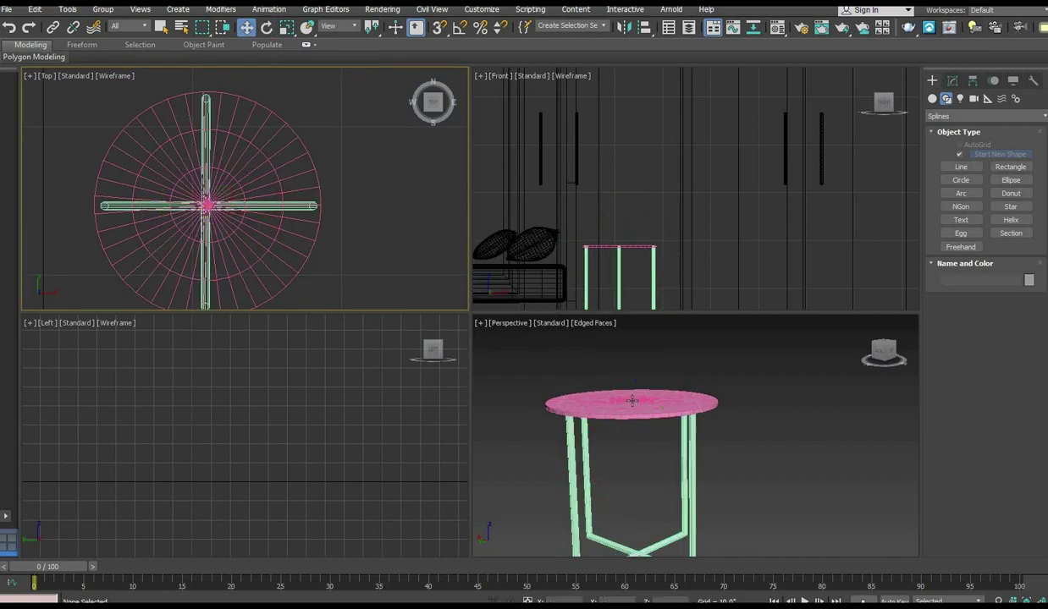
Draw a 0.54" thick circle through the leg ends and raise it to just beneath the tabletop.
{"action": "scroll", "coordinate": [627, 436], "scroll_direction": "down", "scroll_amount": 5}
{"action": "middle_click_drag", "start_coordinate": [625, 435], "coordinate": [638, 465], "text": "alt"}
{"action": "left_click", "coordinate": [961, 180]}
{"action": "left_click_drag", "start_coordinate": [206, 206], "coordinate": [241, 308]}
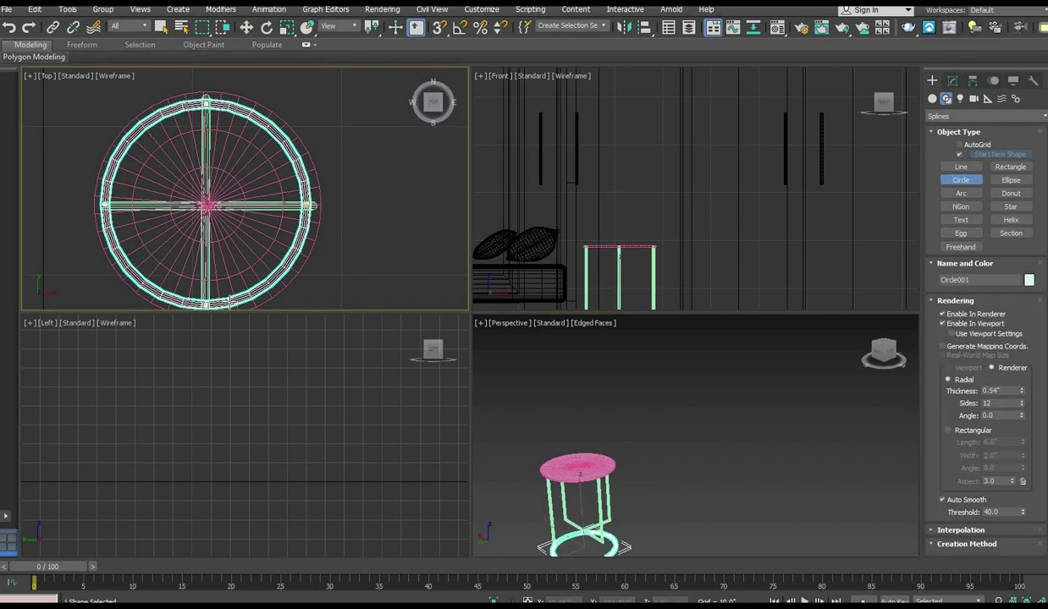
{"action": "key", "text": "w"}
{"action": "middle_click_drag", "start_coordinate": [619, 290], "coordinate": [632, 206]}
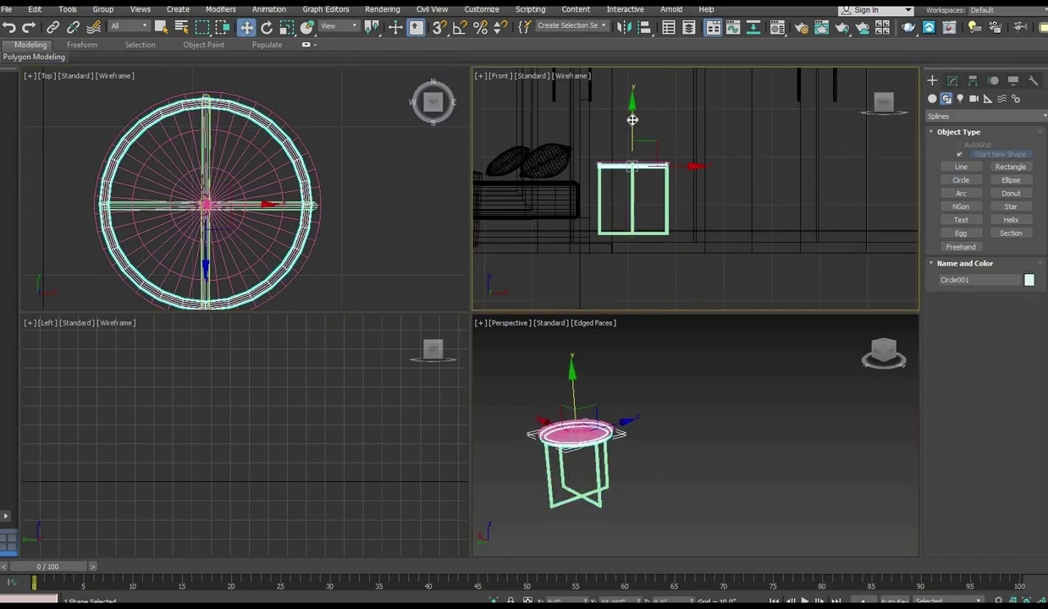
Group the round tabletop, the ring beneath it and both leg frames into one bedside table object.
{"action": "left_click", "coordinate": [501, 463]}
{"action": "key", "text": "alt+w"}
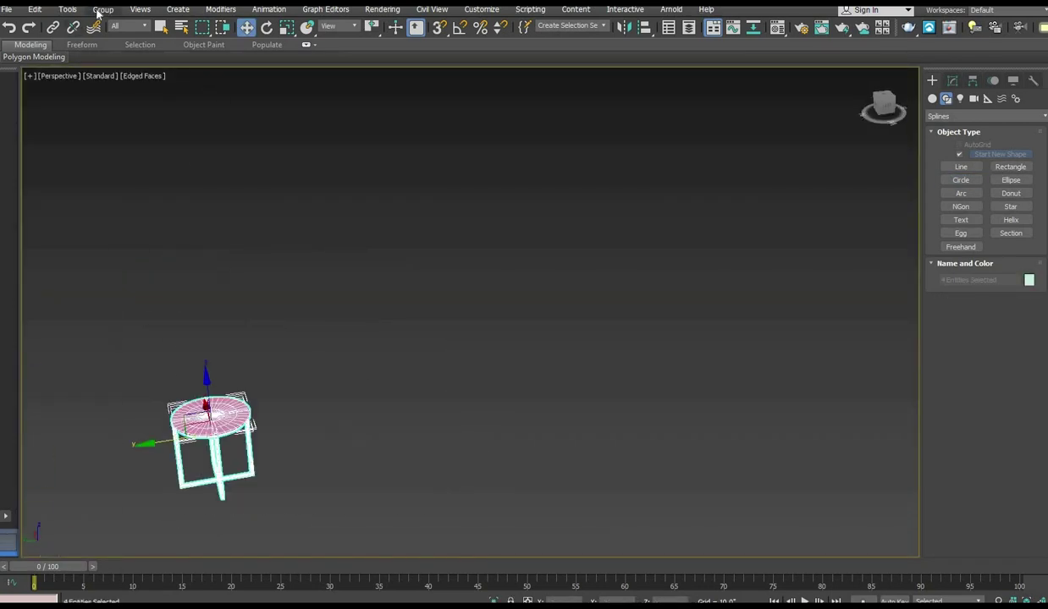
{"action": "left_click", "coordinate": [100, 11]}
{"action": "left_click", "coordinate": [116, 26]}
{"action": "left_click", "coordinate": [532, 338]}
Copy the grouped bedside table in the top view and place one table on each side of the bed's headboard end.
{"action": "key", "text": "alt+w"}
{"action": "scroll", "coordinate": [241, 173], "scroll_direction": "down", "scroll_amount": 10}
{"action": "left_click_drag", "start_coordinate": [253, 174], "coordinate": [252, 115]}
{"action": "scroll", "coordinate": [237, 160], "scroll_direction": "up", "scroll_amount": 10}
{"action": "left_click_drag", "start_coordinate": [369, 78], "coordinate": [290, 284]}
{"action": "scroll", "coordinate": [290, 279], "scroll_direction": "down", "scroll_amount": 4}
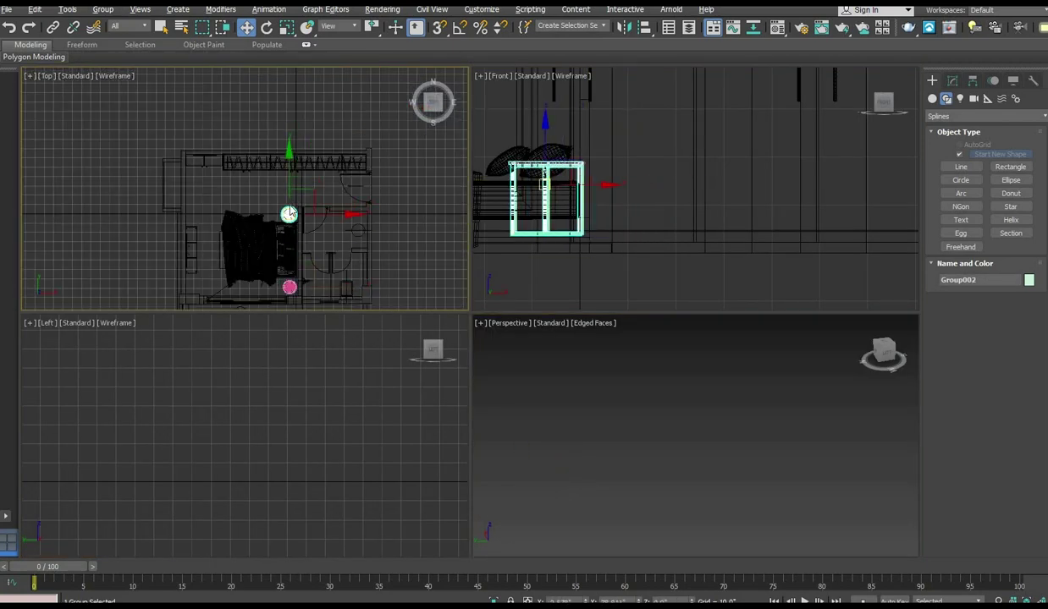
Give both bedside tables the 01 - Default material and a black object colour to match the rest of the room.
{"action": "left_click", "coordinate": [535, 367]}
{"action": "scroll", "coordinate": [293, 217], "scroll_direction": "up", "scroll_amount": 10}
{"action": "right_click", "coordinate": [662, 355]}
{"action": "key", "text": "z"}
{"action": "scroll", "coordinate": [669, 392], "scroll_direction": "down", "scroll_amount": 5}
{"action": "key", "text": "alt+w"}
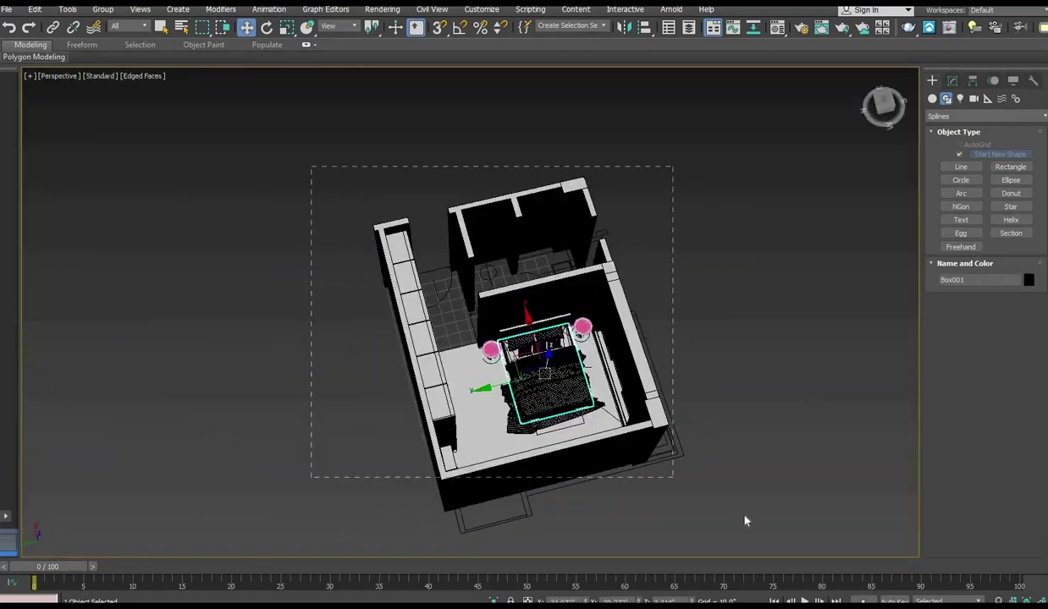
{"action": "key", "text": "m"}
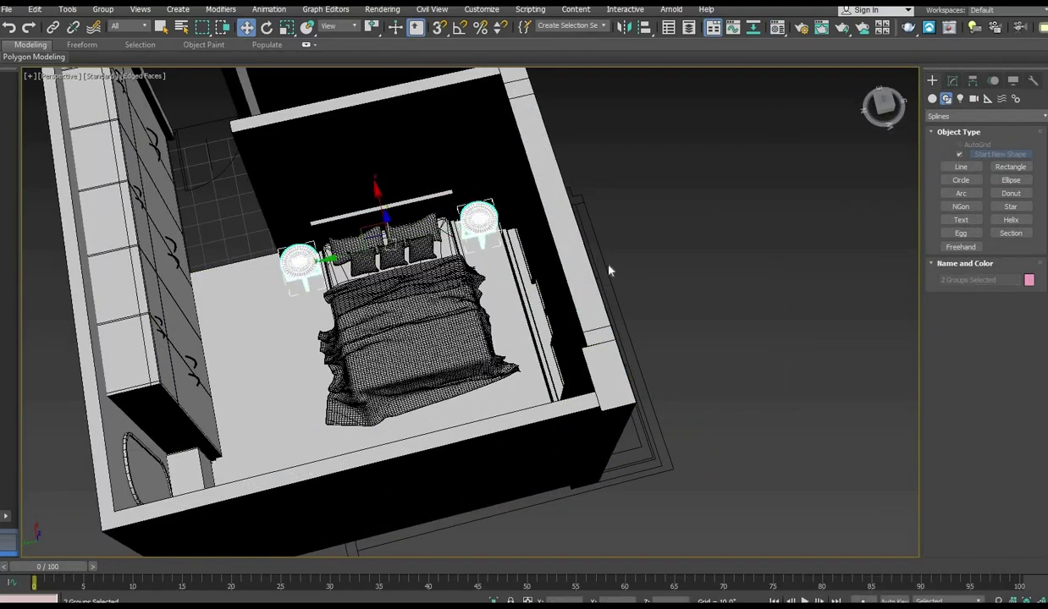
{"action": "left_click", "coordinate": [1029, 279]}
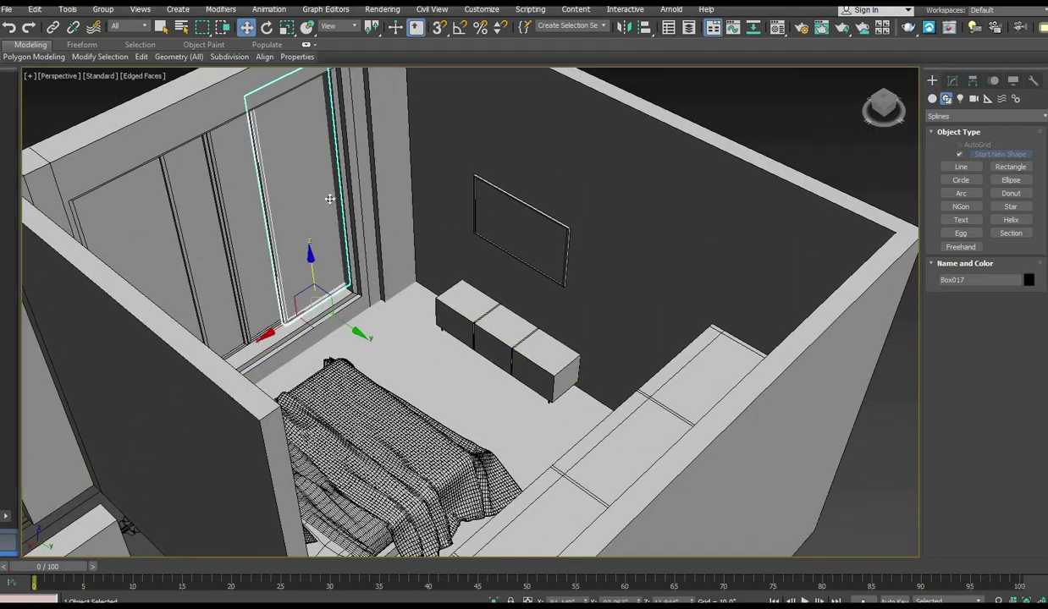
Turn the 02 - Default material into an Architectural glass material and apply it to the panes of the sliding window.
{"action": "key", "text": "m"}
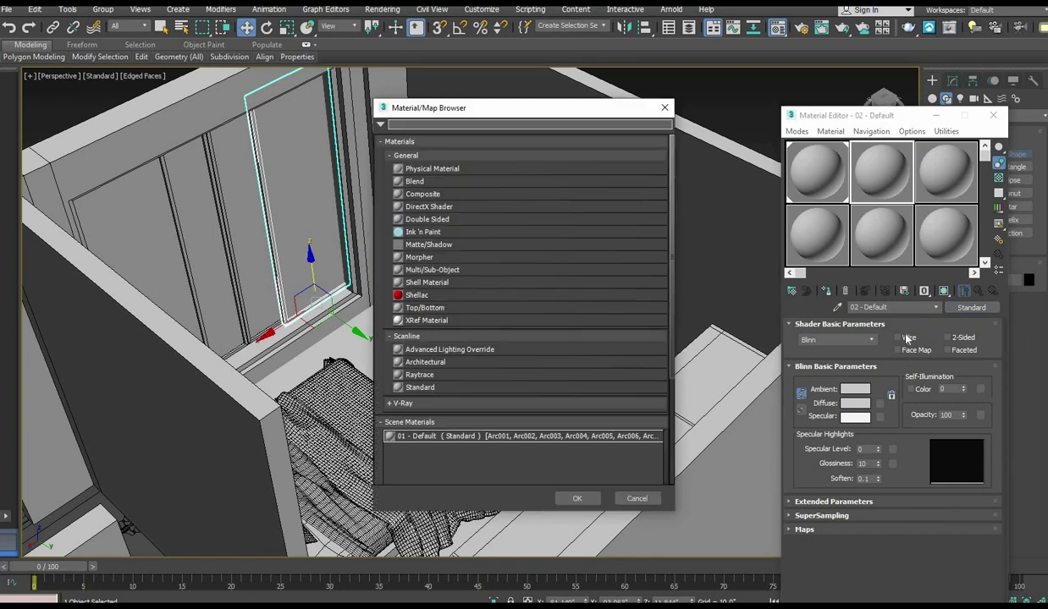
{"action": "double_click", "coordinate": [427, 369]}
{"action": "left_click", "coordinate": [938, 339]}
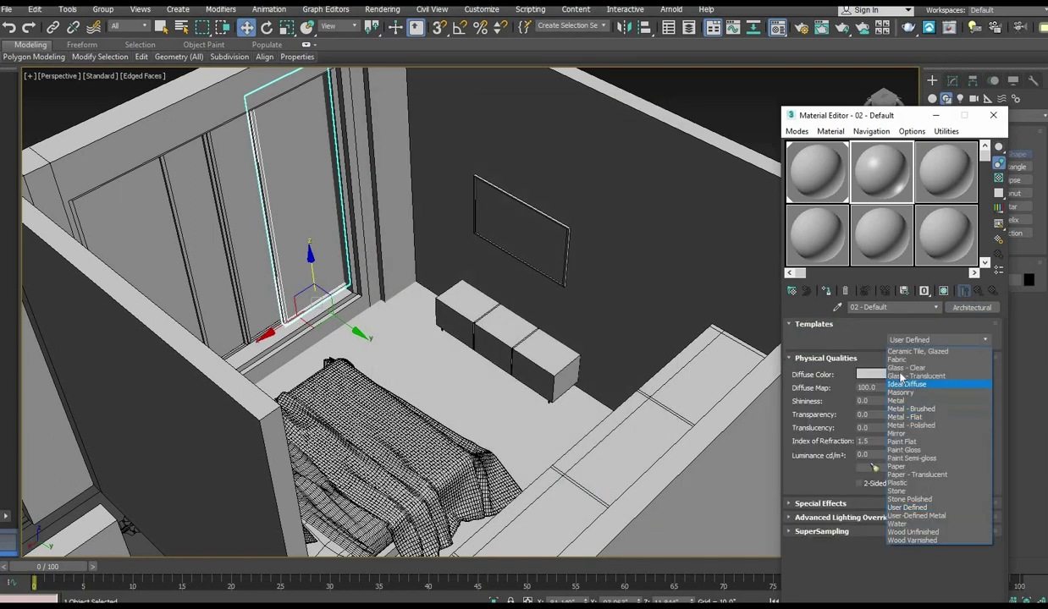
{"action": "left_click", "coordinate": [923, 378]}
{"action": "left_click_drag", "start_coordinate": [855, 115], "coordinate": [732, 129]}
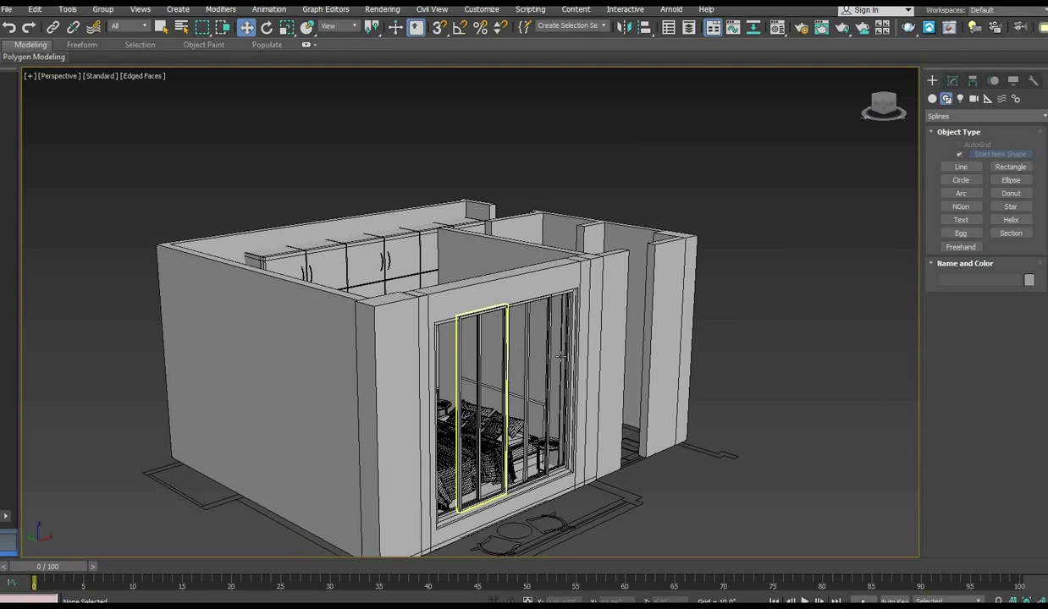
Examine the glazed window, wardrobe, bed and bedside tables from outside and above the room.
{"action": "scroll", "coordinate": [559, 356], "scroll_direction": "up", "scroll_amount": 3}
{"action": "mouse_move", "coordinate": [560, 356]}
{"action": "middle_mouse_down", "text": "alt"}
{"action": "mouse_move", "coordinate": [678, 420]}
{"action": "mouse_move", "coordinate": [574, 363]}
{"action": "middle_mouse_up", "text": "alt"}
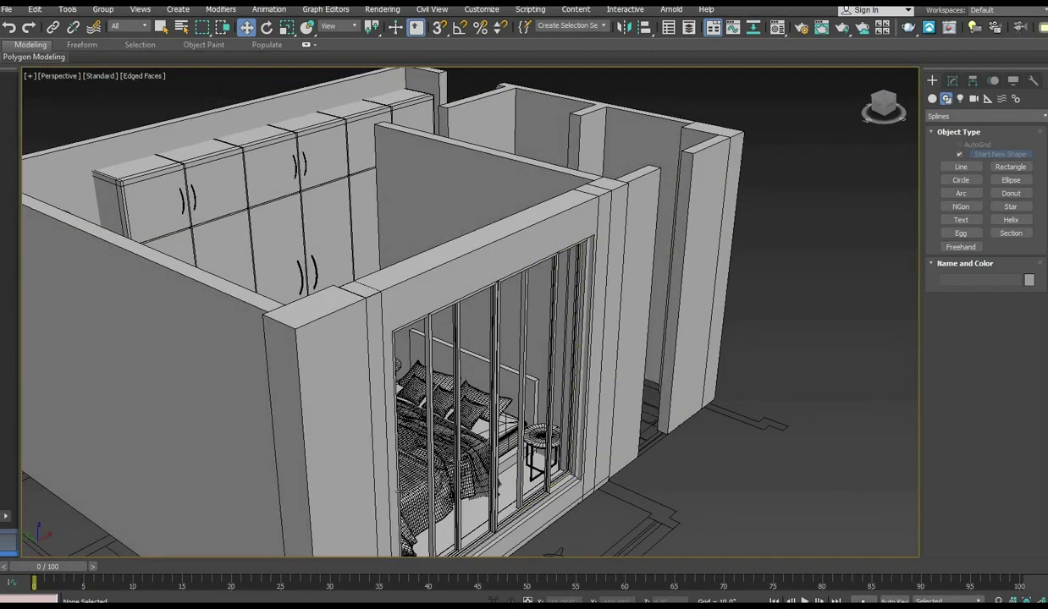
{"action": "middle_click_drag", "start_coordinate": [398, 491], "coordinate": [562, 432], "text": "alt"}
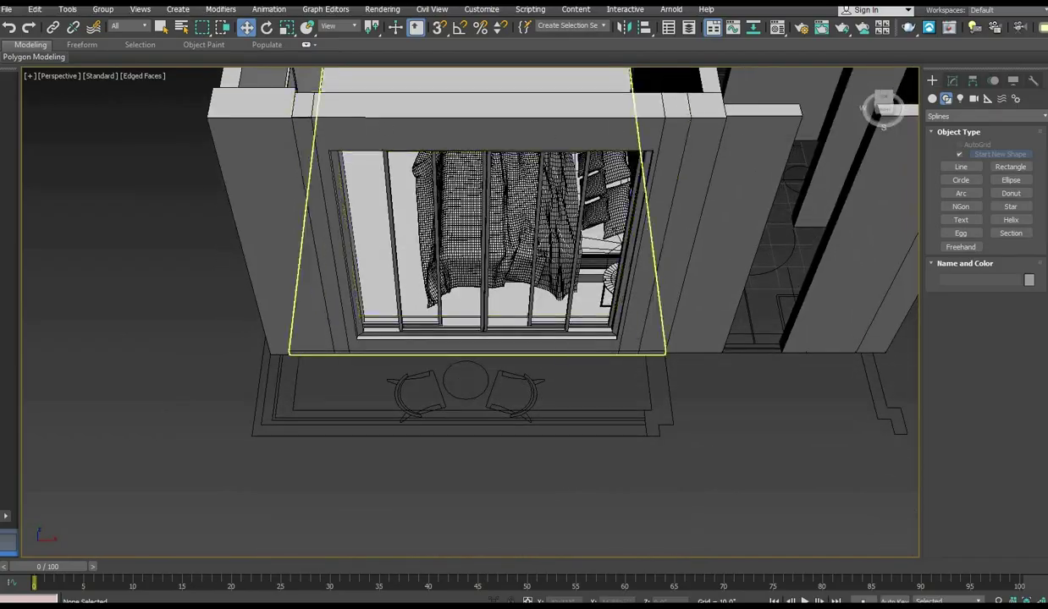
{"action": "middle_click_drag", "start_coordinate": [567, 318], "coordinate": [610, 295], "text": "alt"}
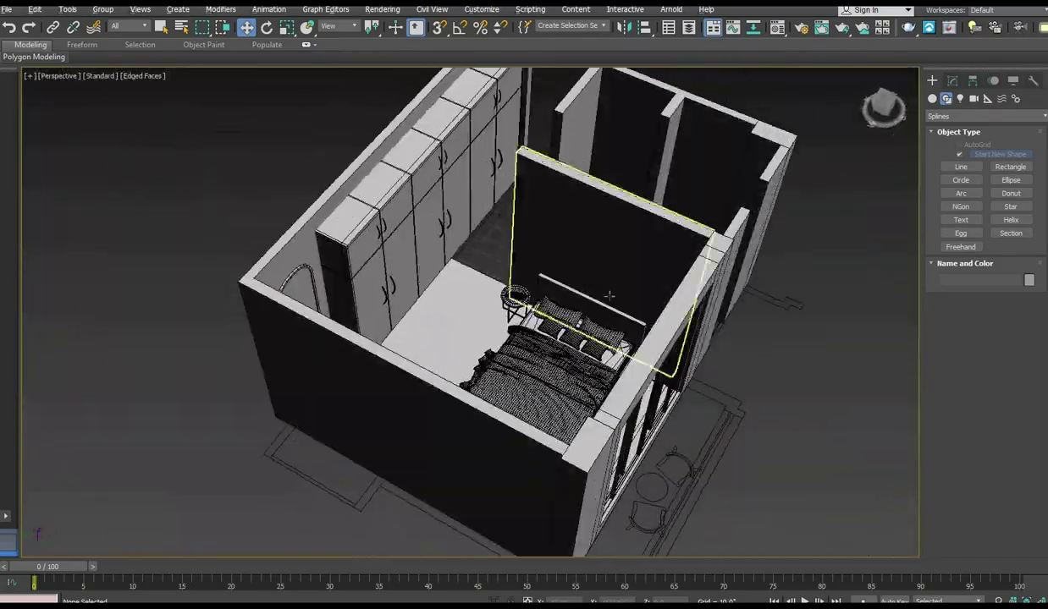
{"action": "scroll", "coordinate": [609, 296], "scroll_direction": "up", "scroll_amount": 6}
{"action": "scroll", "coordinate": [554, 260], "scroll_direction": "down", "scroll_amount": 4}
{"action": "middle_click_drag", "start_coordinate": [561, 257], "coordinate": [596, 257]}
{"action": "scroll", "coordinate": [499, 373], "scroll_direction": "down", "scroll_amount": 2}
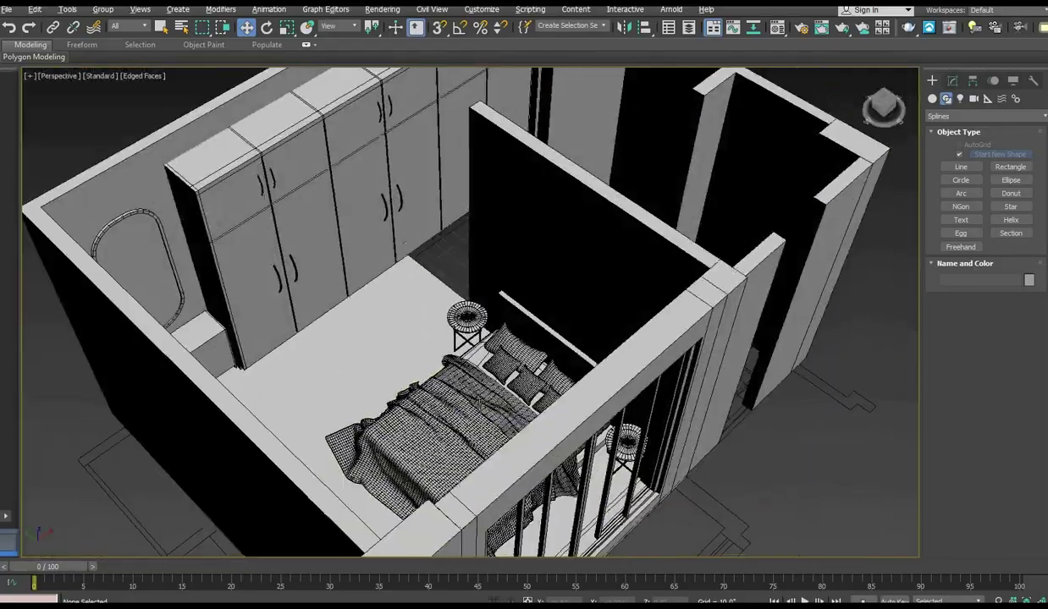